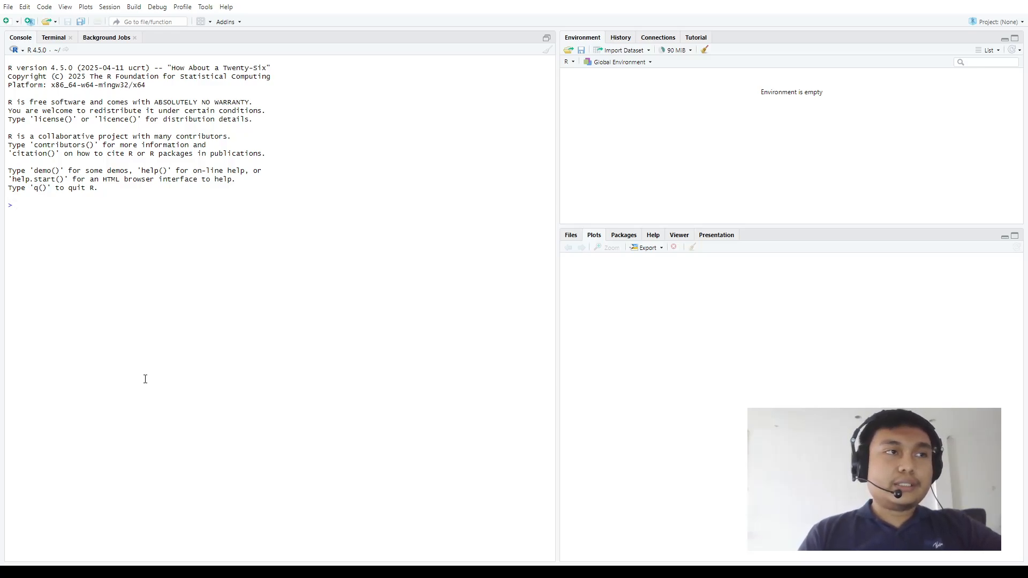
Enter the comment "# Buat vektor speed dan distance" in the R console
{"action": "type", "text": "#"}
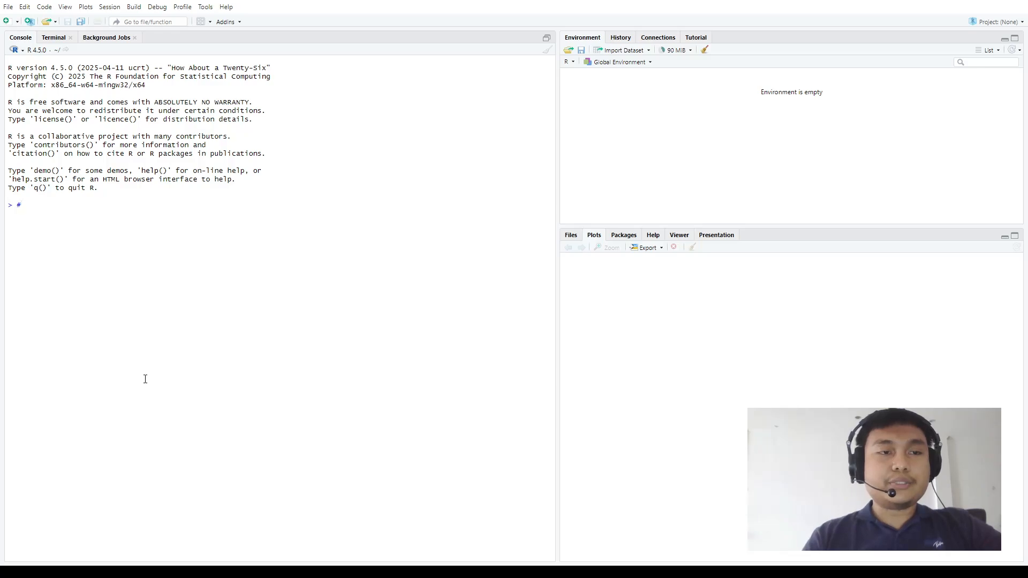
{"action": "type", "text": " Buat "}
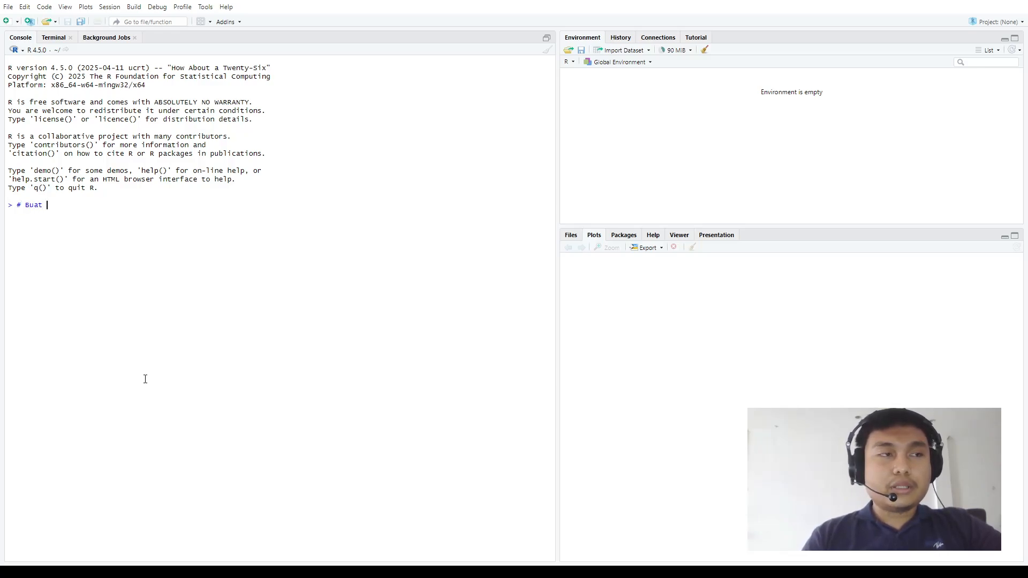
{"action": "type", "text": "vektor k"}
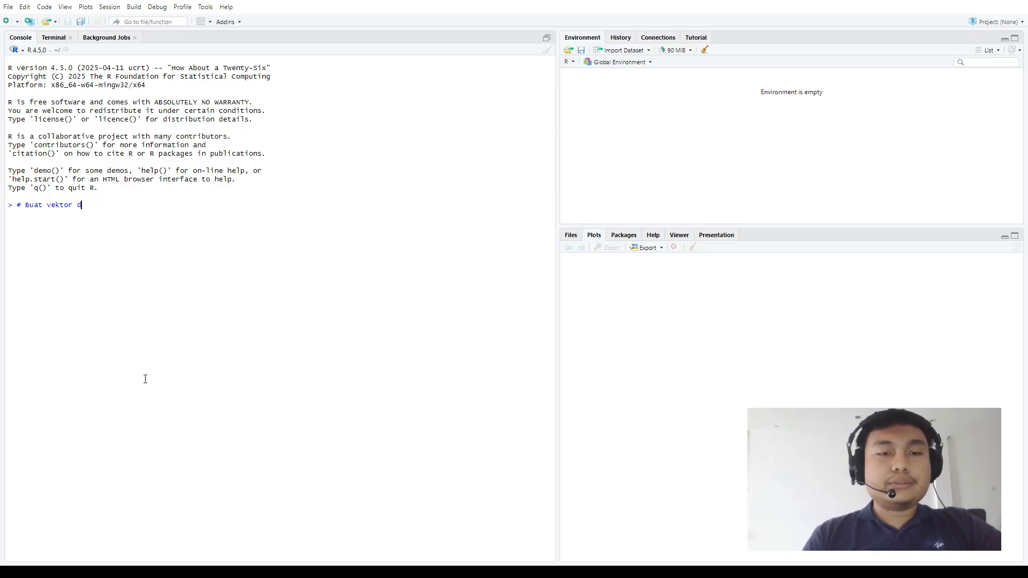
{"action": "key", "text": "BackSpace"}
{"action": "type", "text": "spee"}
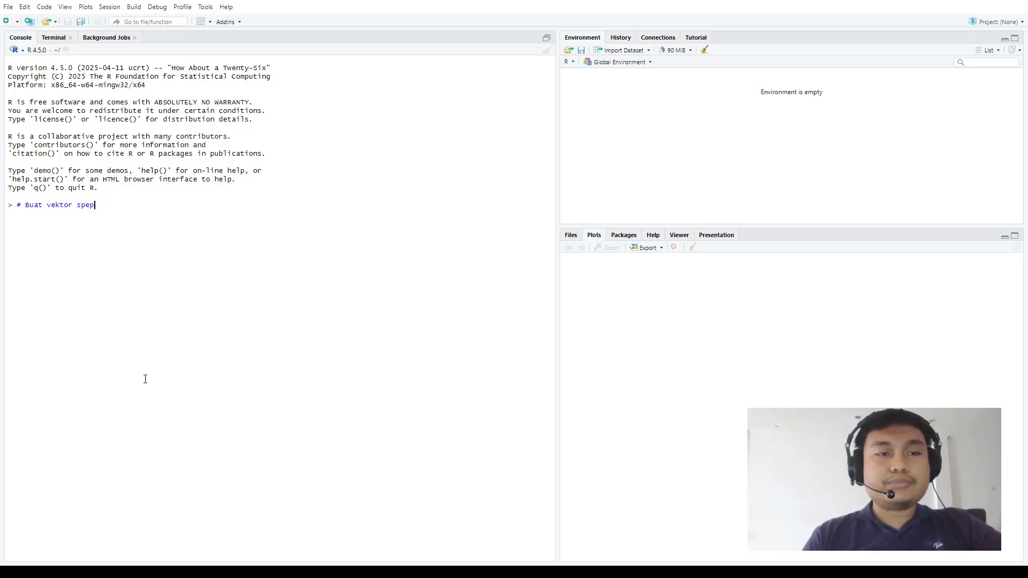
{"action": "type", "text": "d dan d"}
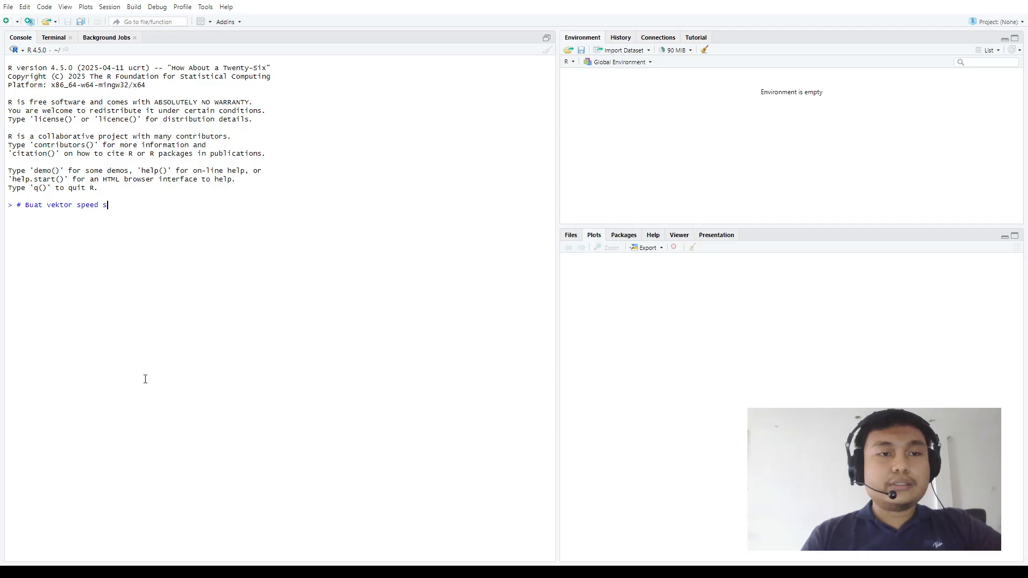
{"action": "type", "text": "isc"}
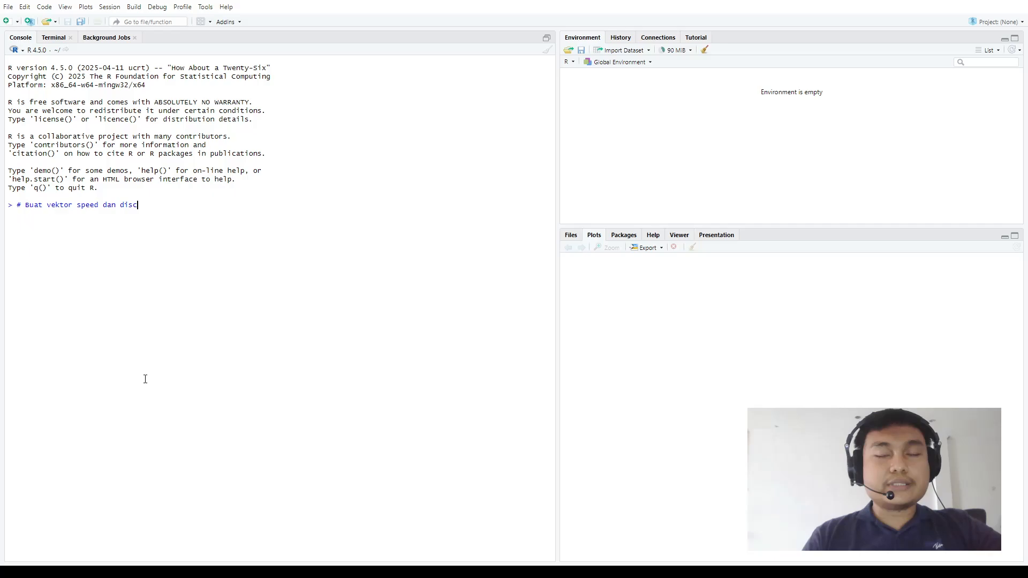
{"action": "key", "text": "BackSpace"}
{"action": "type", "text": "tance"}
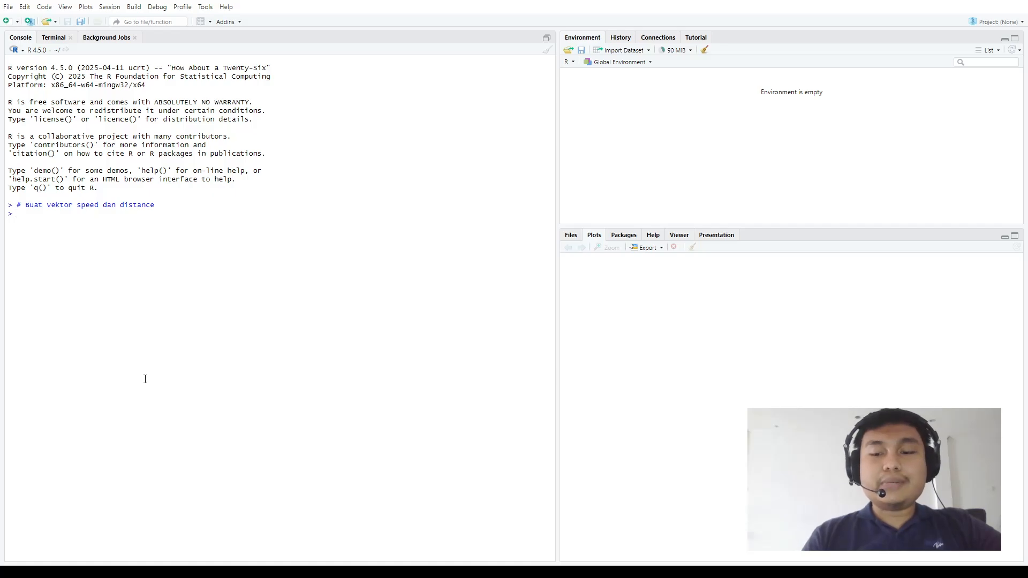
Begin the assignment speed <- c() in the console with the values 4,4,7,7,8,8,9,10
{"action": "type", "text": "speed "}
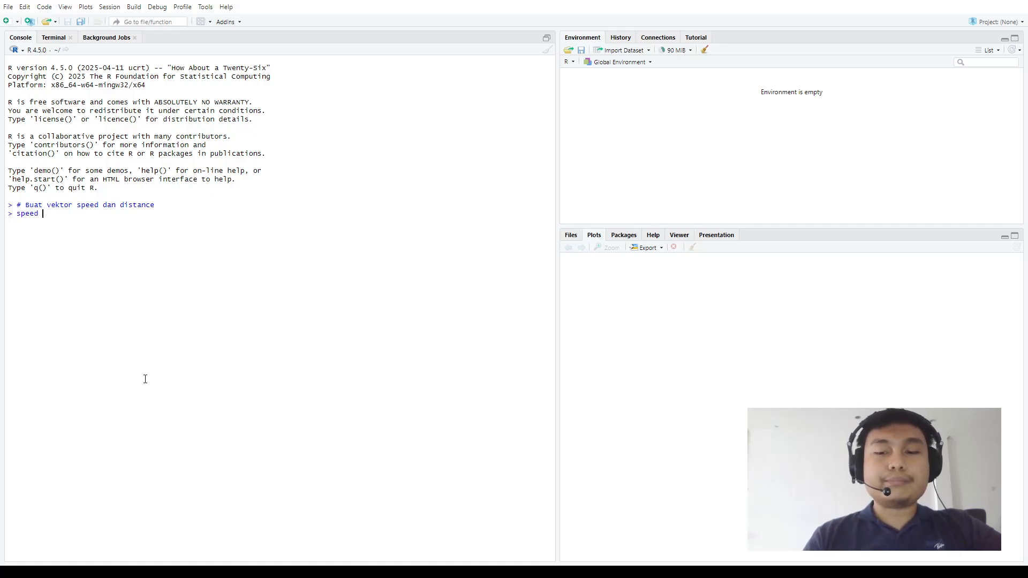
{"action": "type", "text": "<-"}
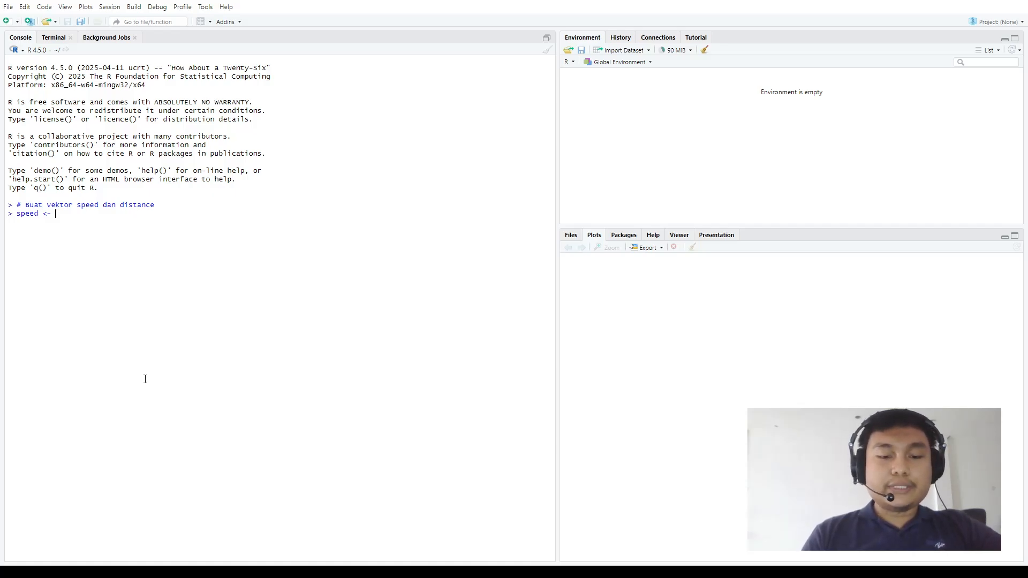
{"action": "type", "text": " c("}
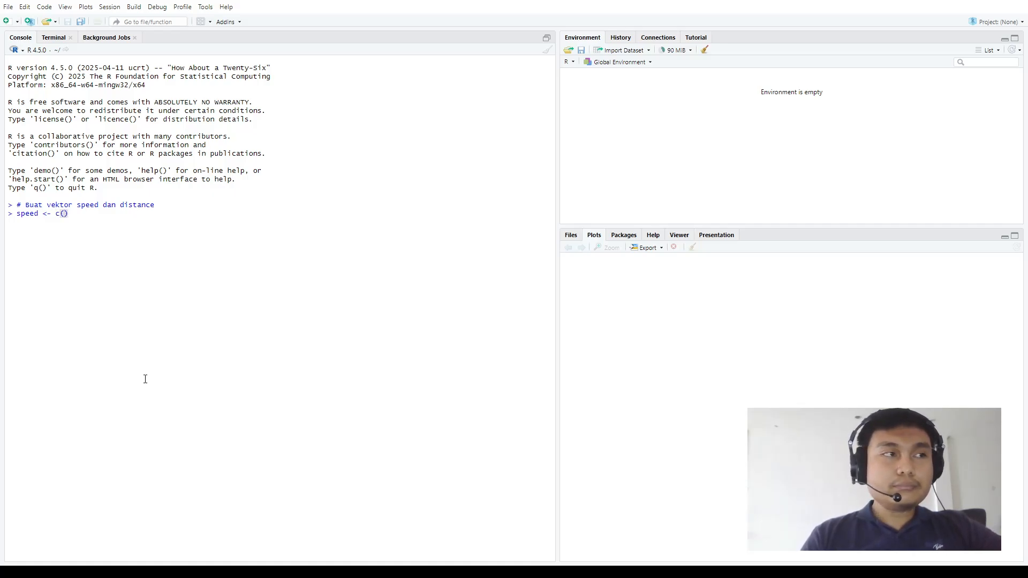
{"action": "type", "text": "4,"}
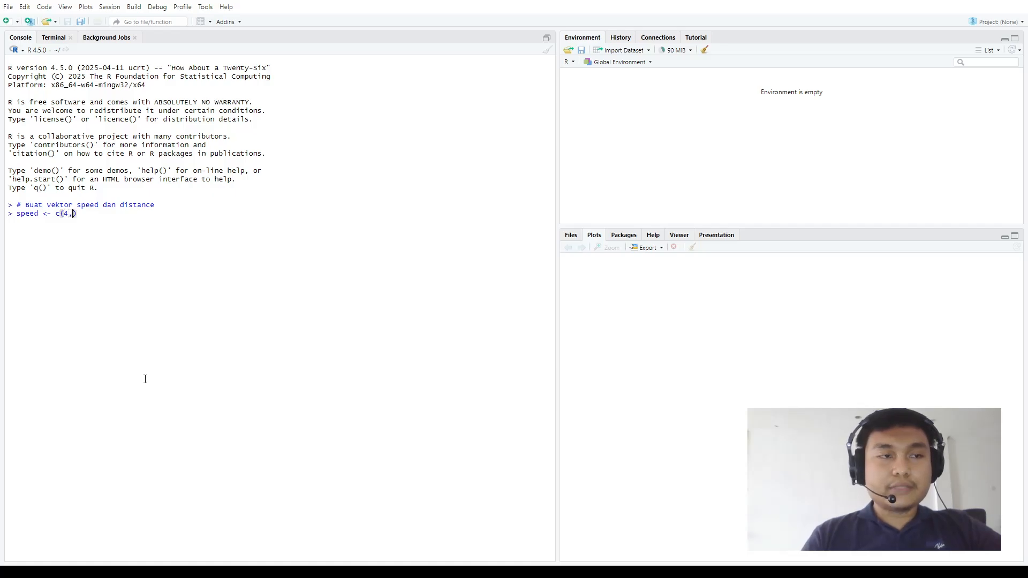
{"action": "type", "text": "4,7,"}
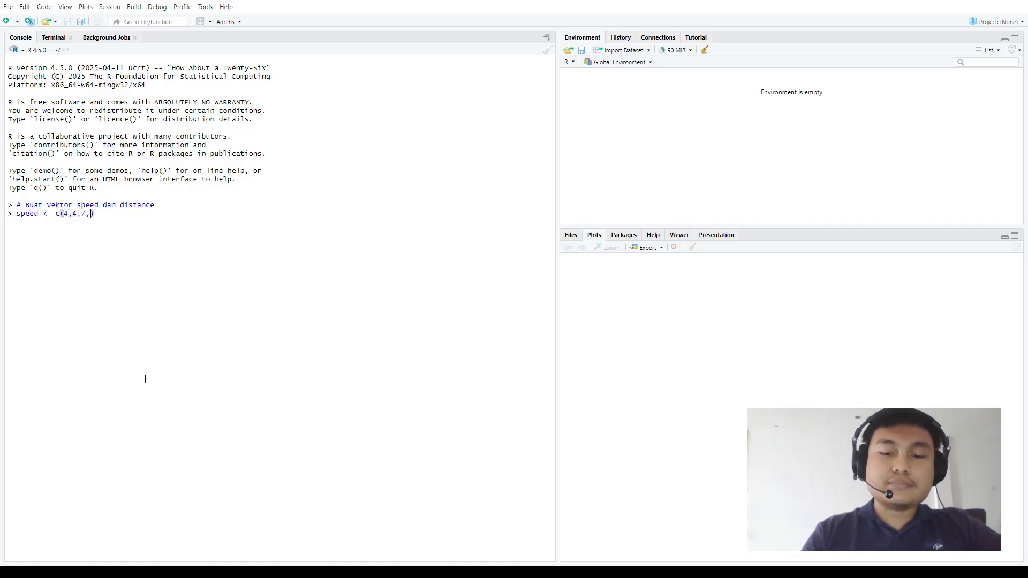
{"action": "type", "text": "7,8"}
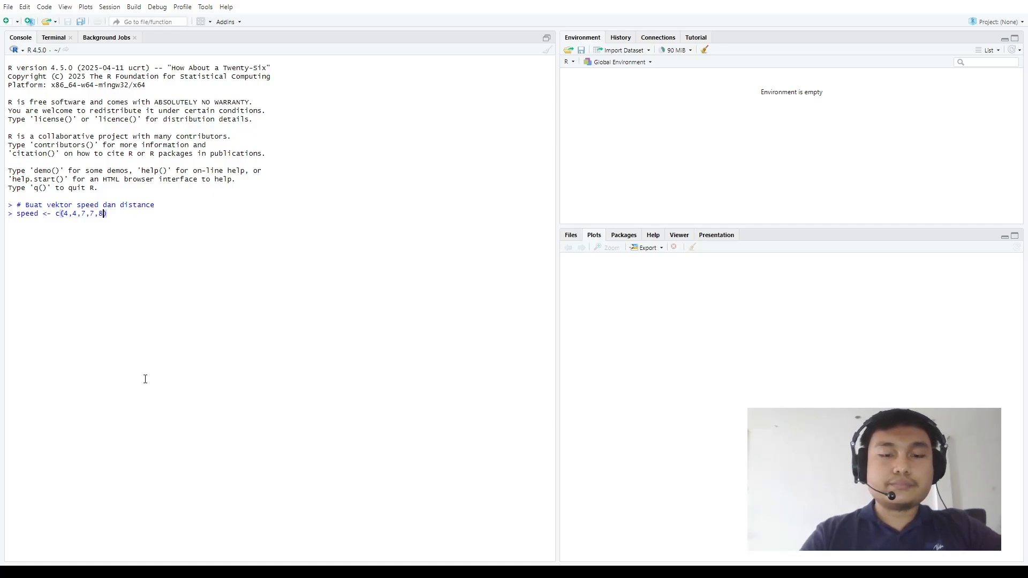
{"action": "type", "text": ",8,8"}
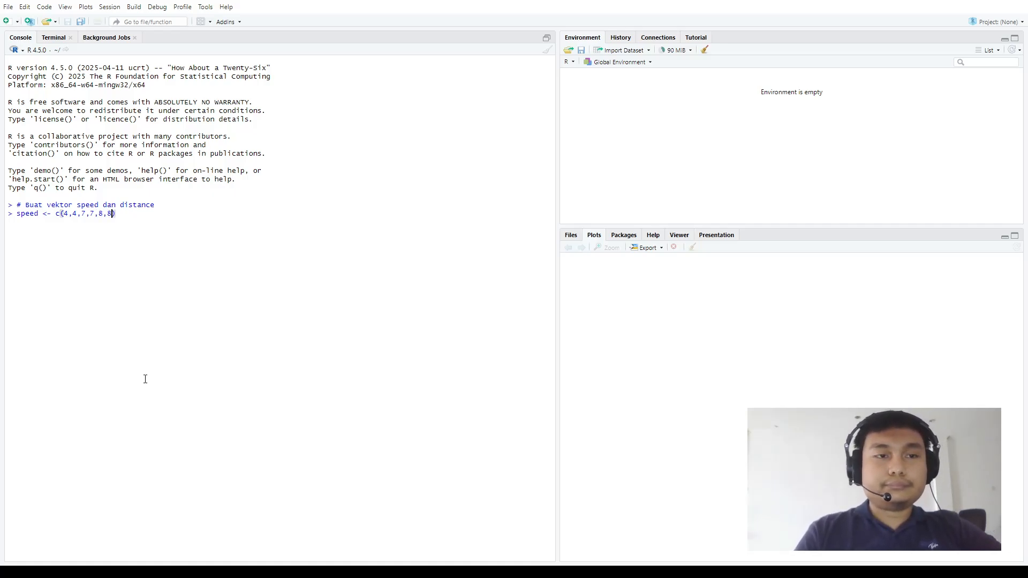
{"action": "type", "text": "9,10"}
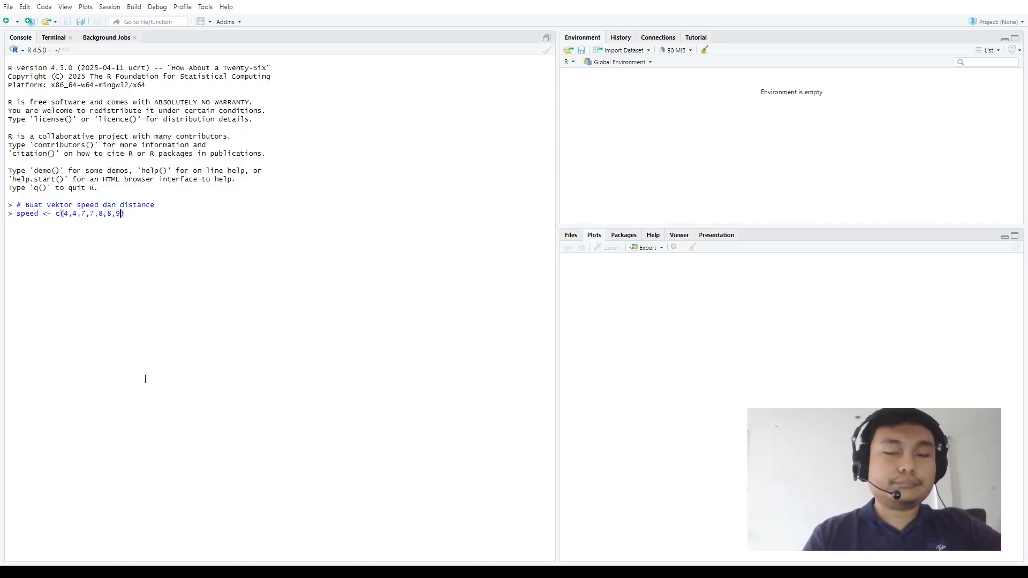
{"action": "type", "text": ",10,"}
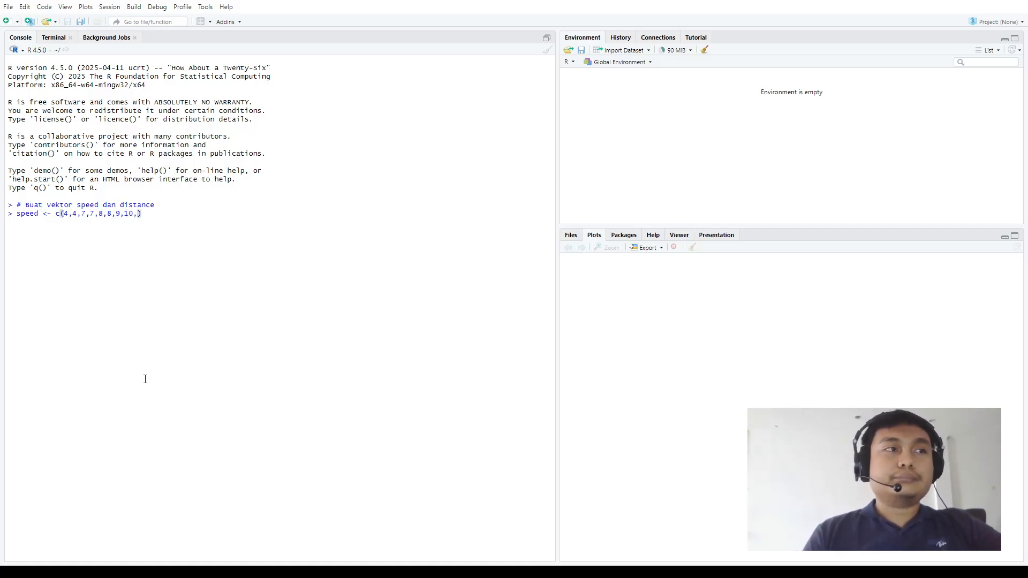
{"action": "type", "text": "11,"}
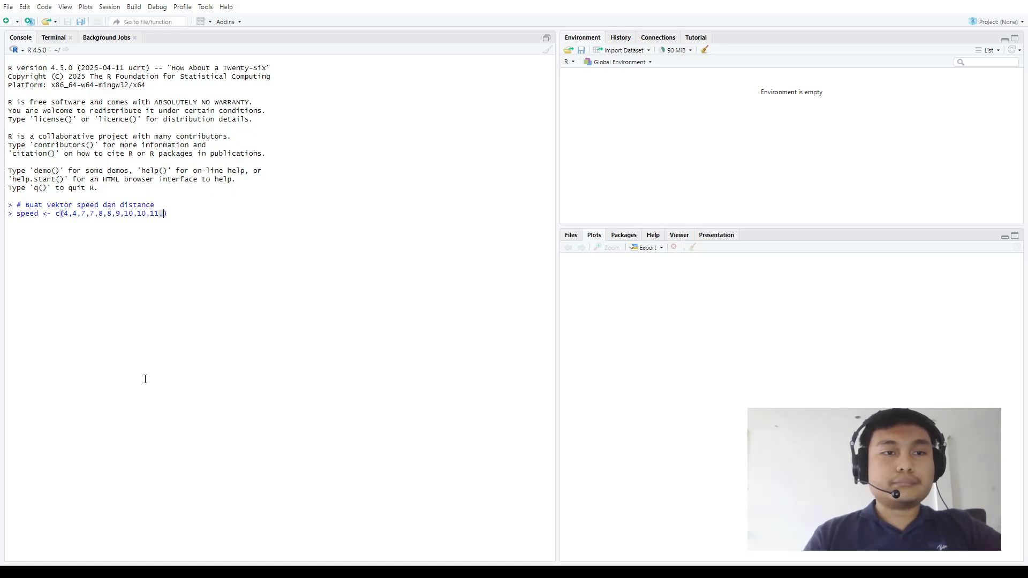
{"action": "type", "text": "11,1"}
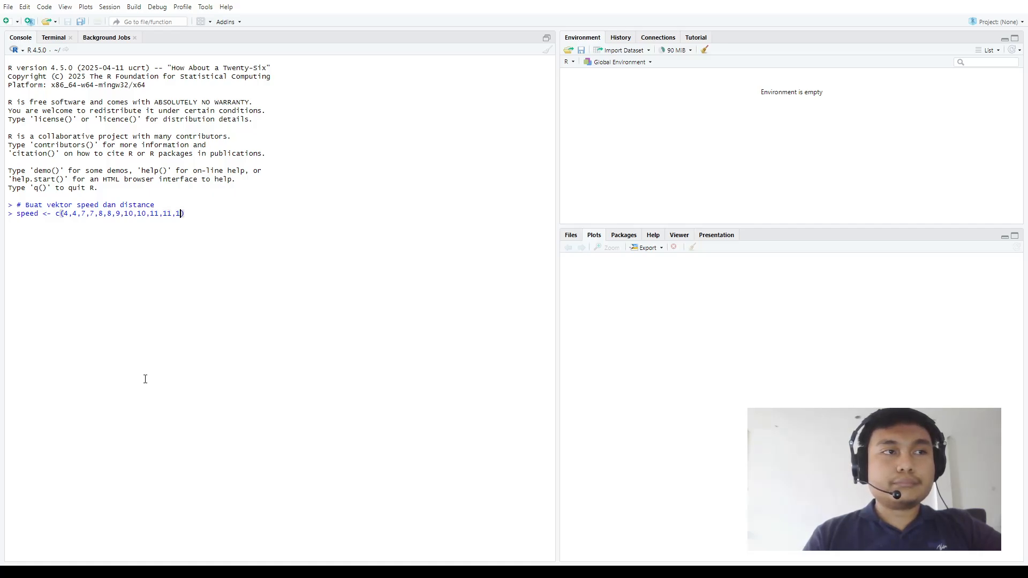
{"action": "type", "text": "2,12,12,"}
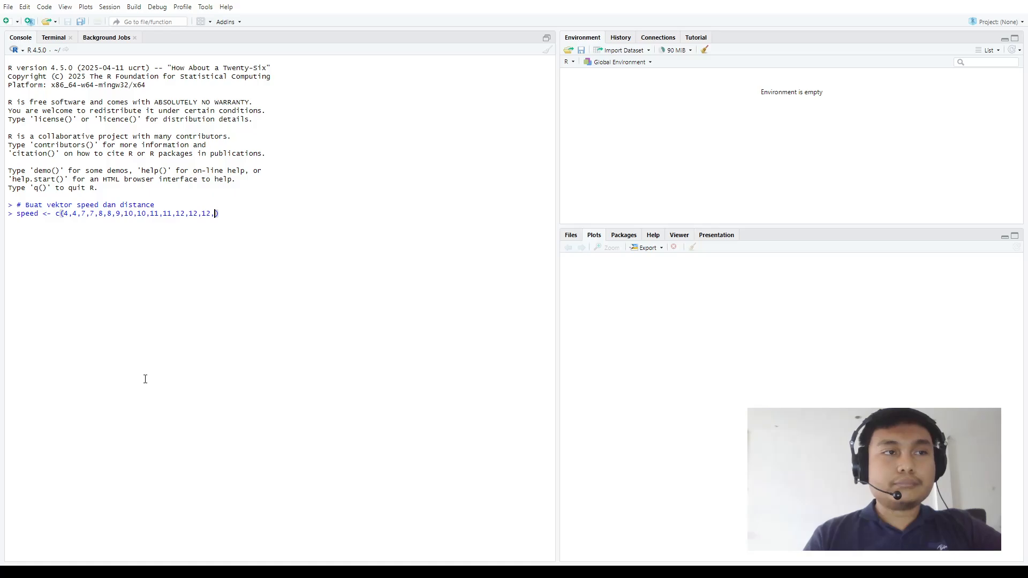
{"action": "type", "text": "13,13,14"}
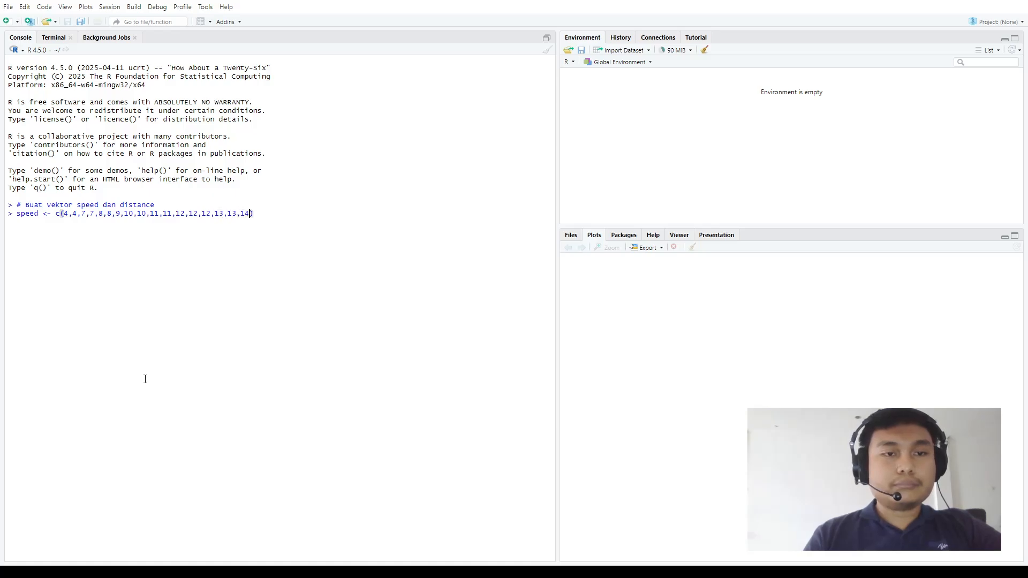
Continue the speed vector with the values 10,11,11,12,12,12,13,13,13
{"action": "key", "text": "BackSpace"}
{"action": "type", "text": "3,"}
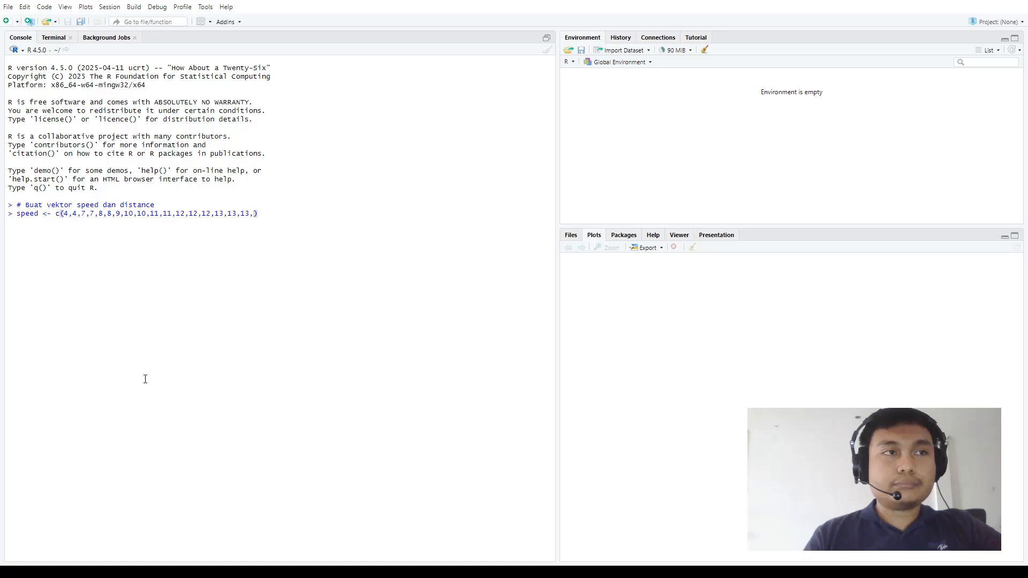
{"action": "type", "text": "114,1"}
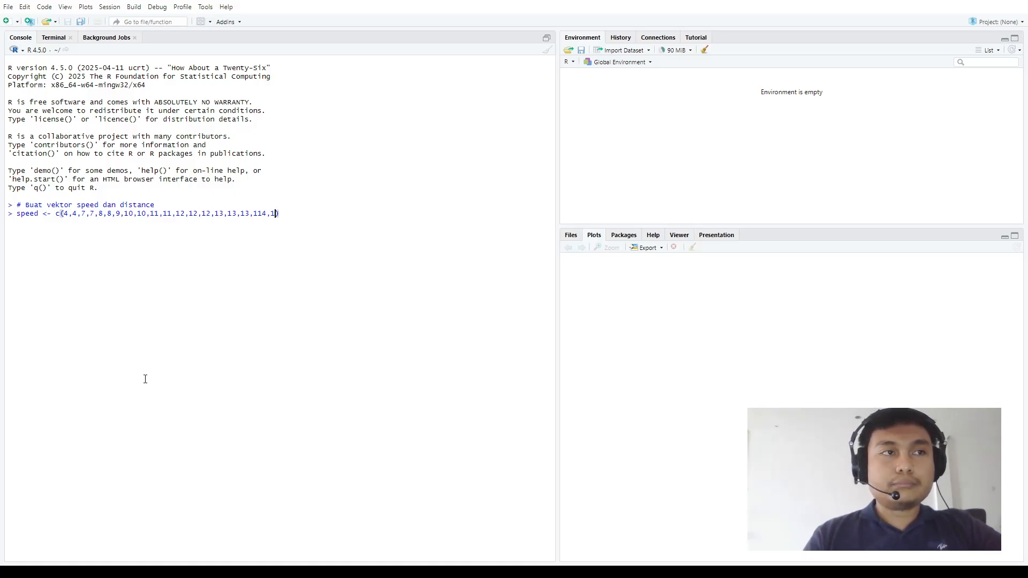
{"action": "type", "text": "4,1"}
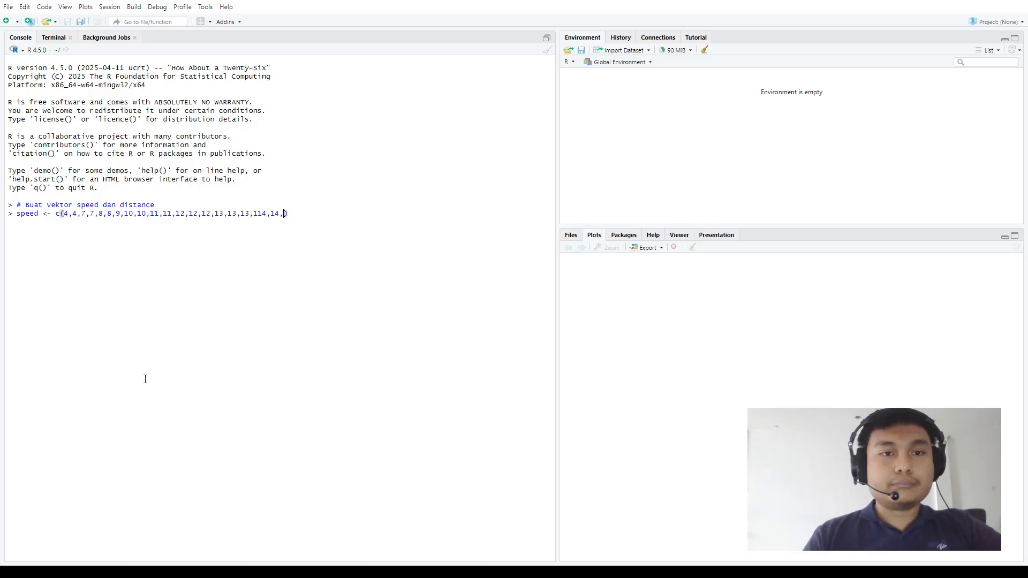
{"action": "type", "text": "4,"}
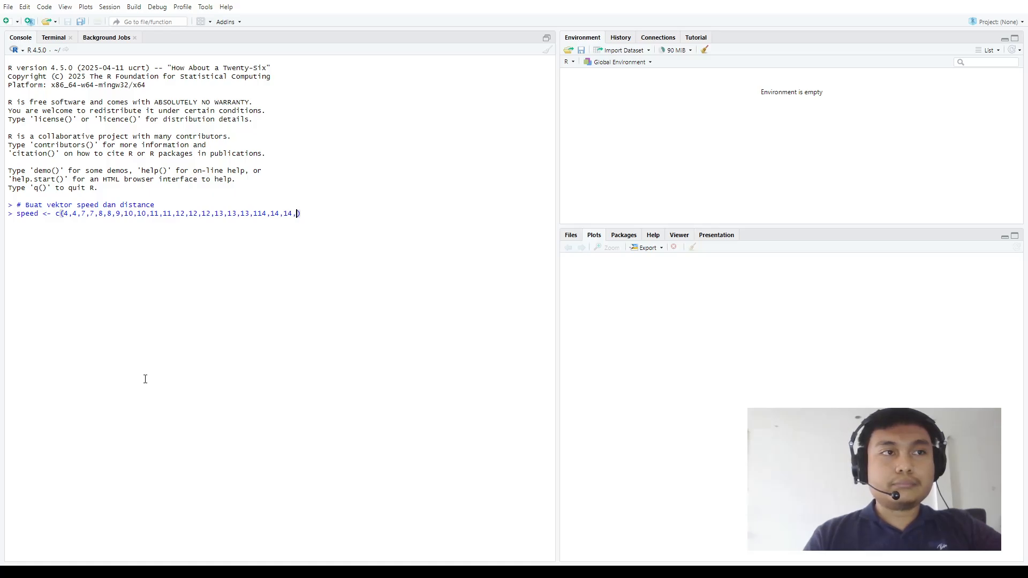
{"action": "type", "text": "14,"}
{"action": "type", "text": "15,15"}
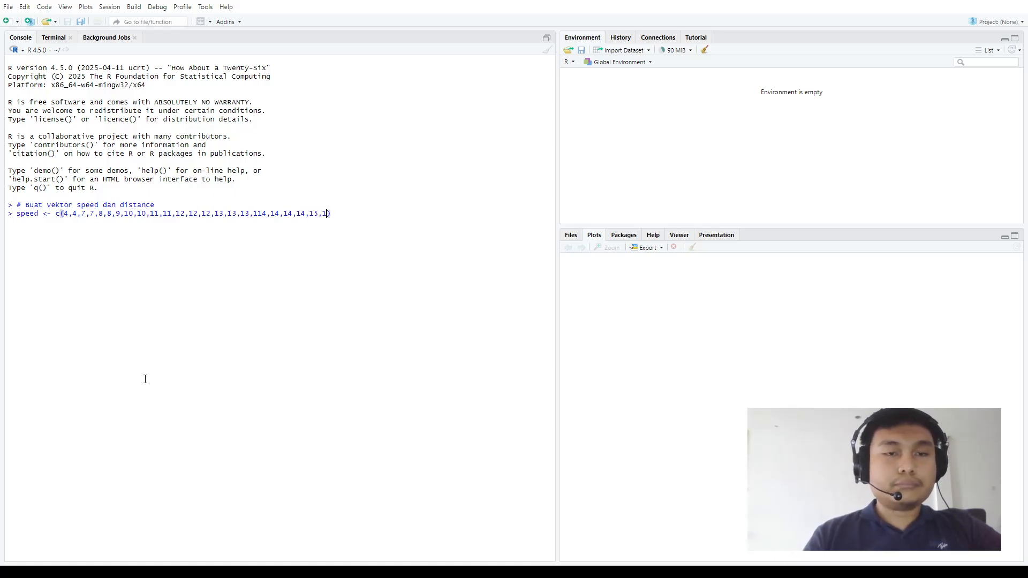
{"action": "type", "text": ",15,"}
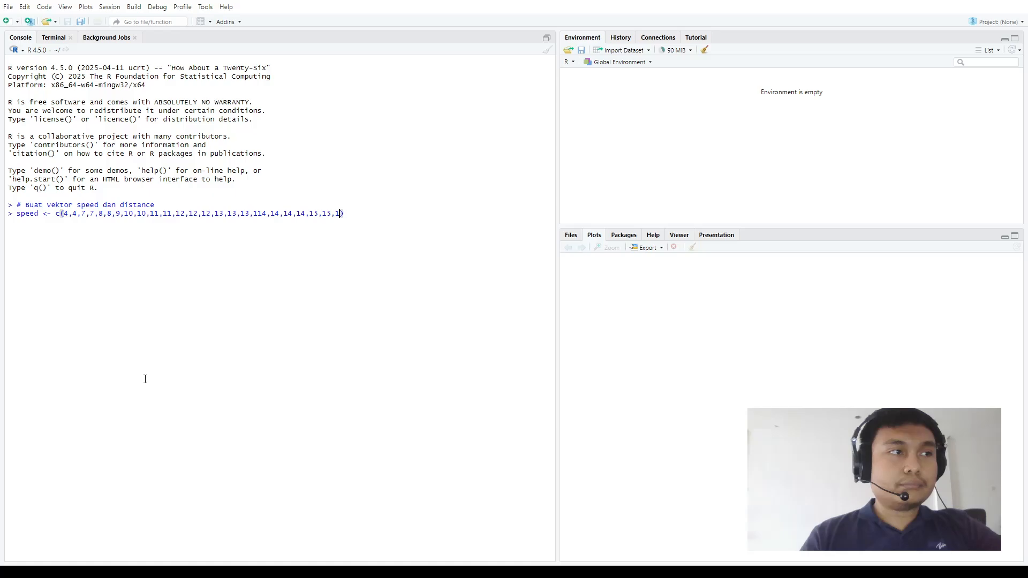
{"action": "type", "text": "16,16"}
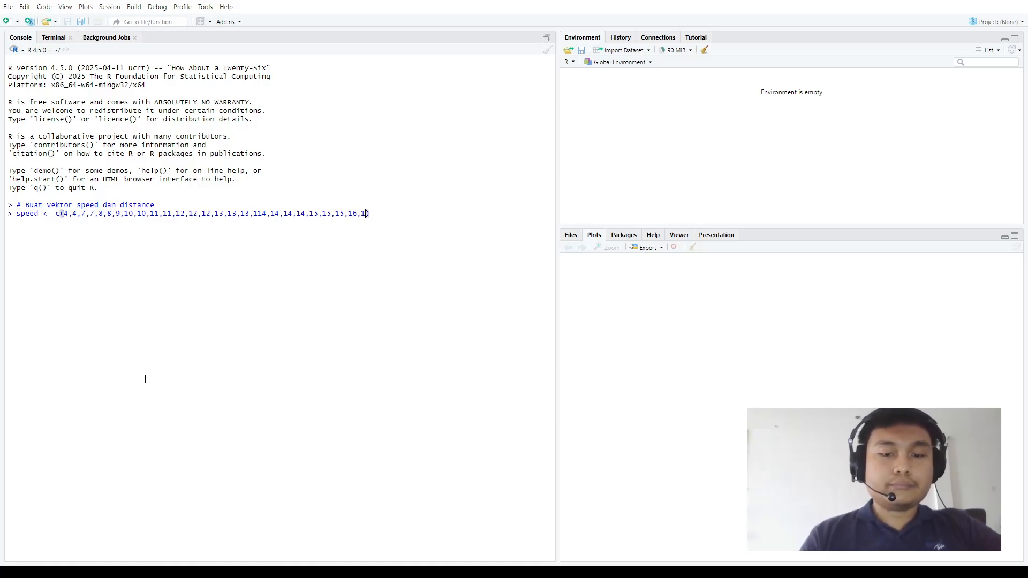
{"action": "type", "text": ","}
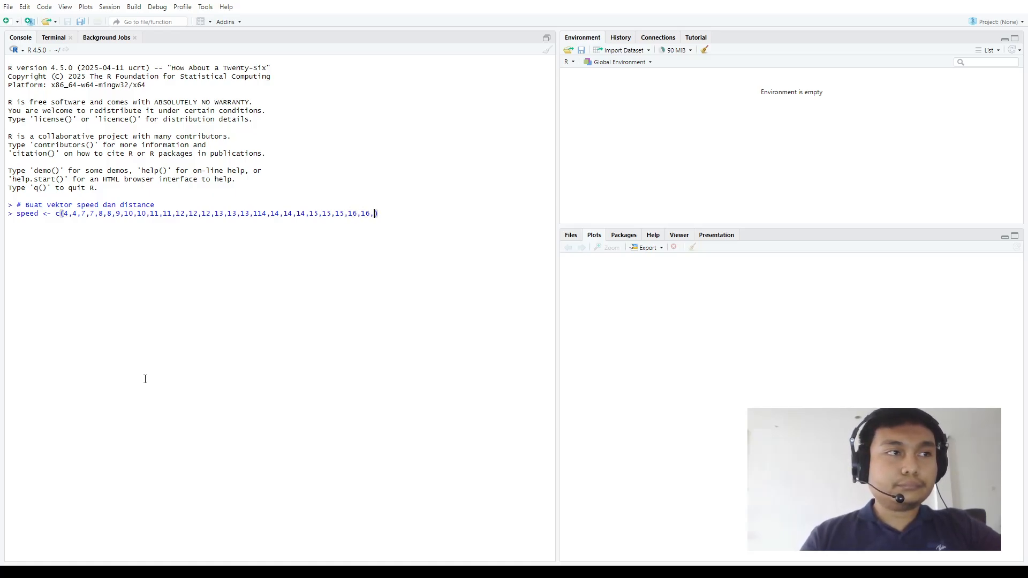
{"action": "type", "text": "17,17,"}
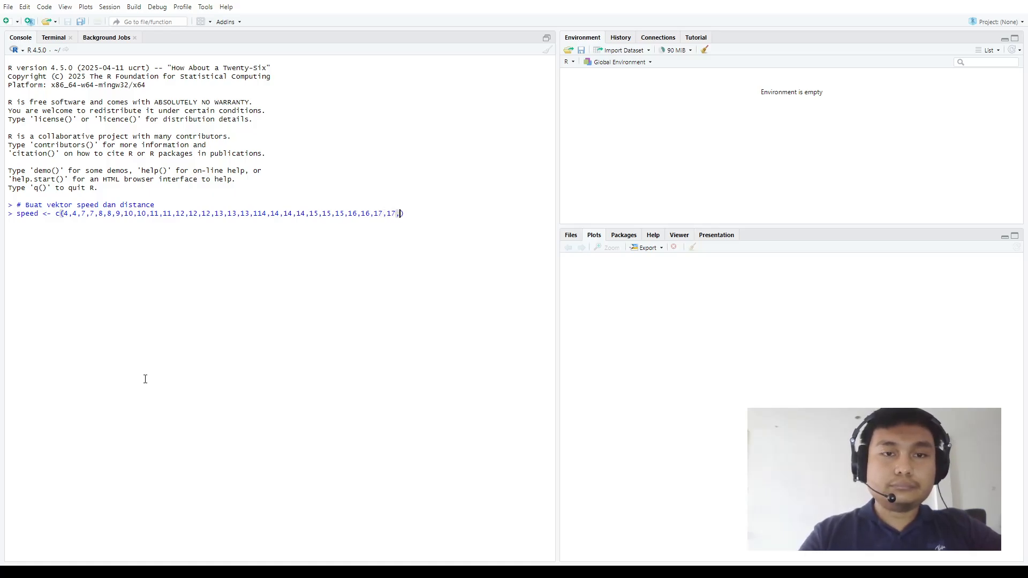
{"action": "type", "text": "17"}
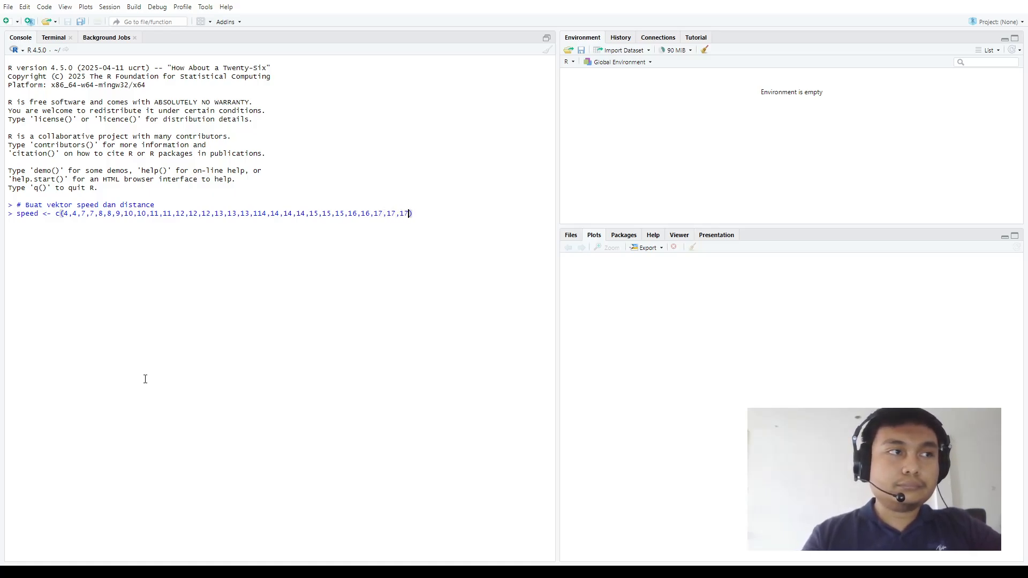
{"action": "type", "text": ",17,17"}
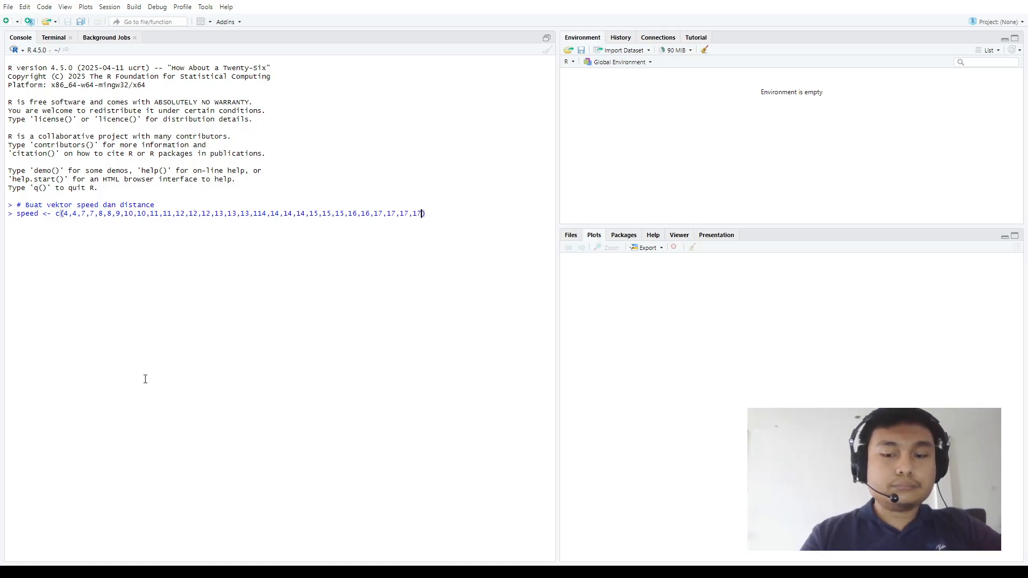
{"action": "type", "text": ","}
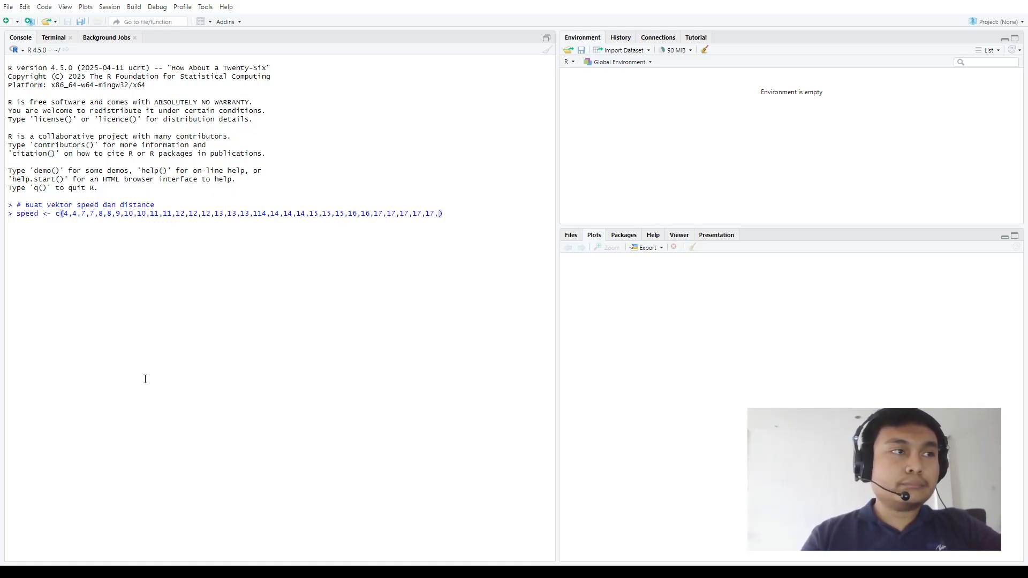
{"action": "type", "text": "18,18"}
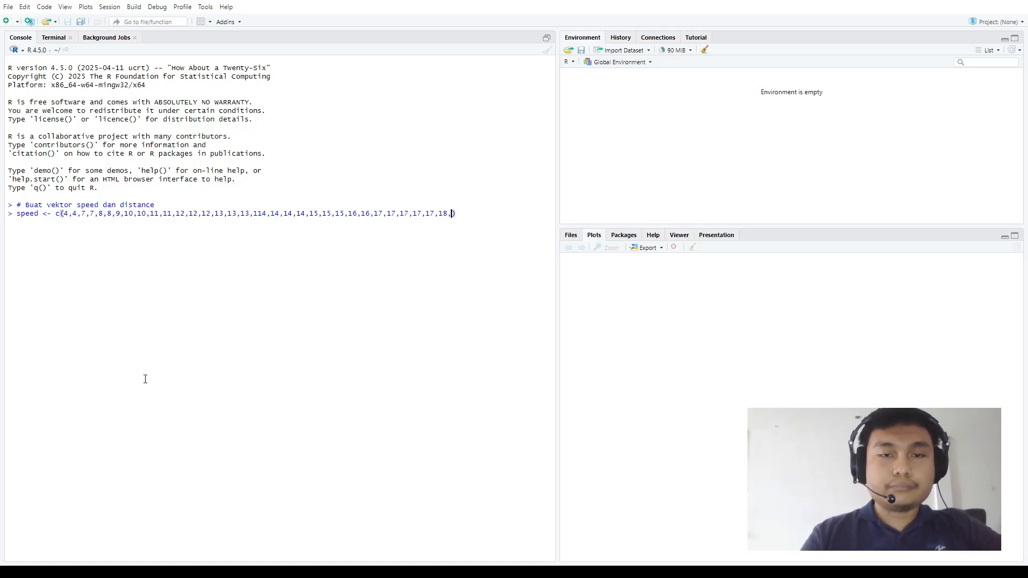
{"action": "type", "text": ","}
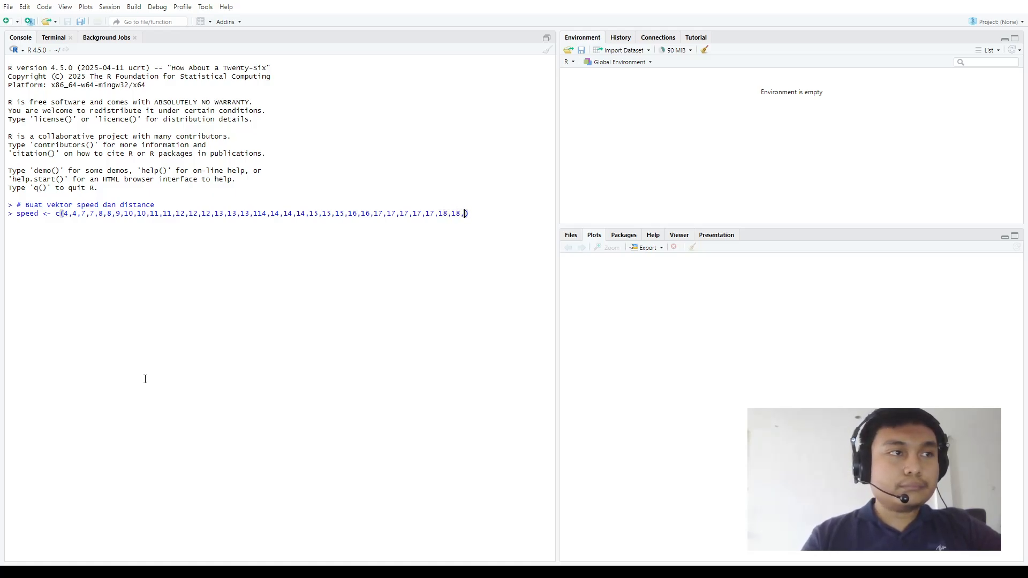
{"action": "type", "text": "18"}
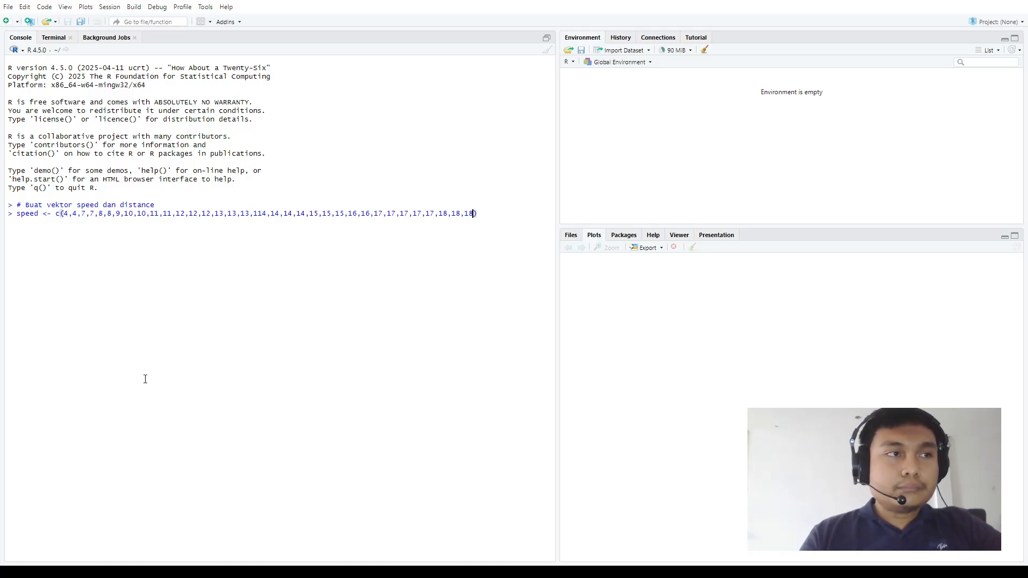
{"action": "type", "text": ",19,"}
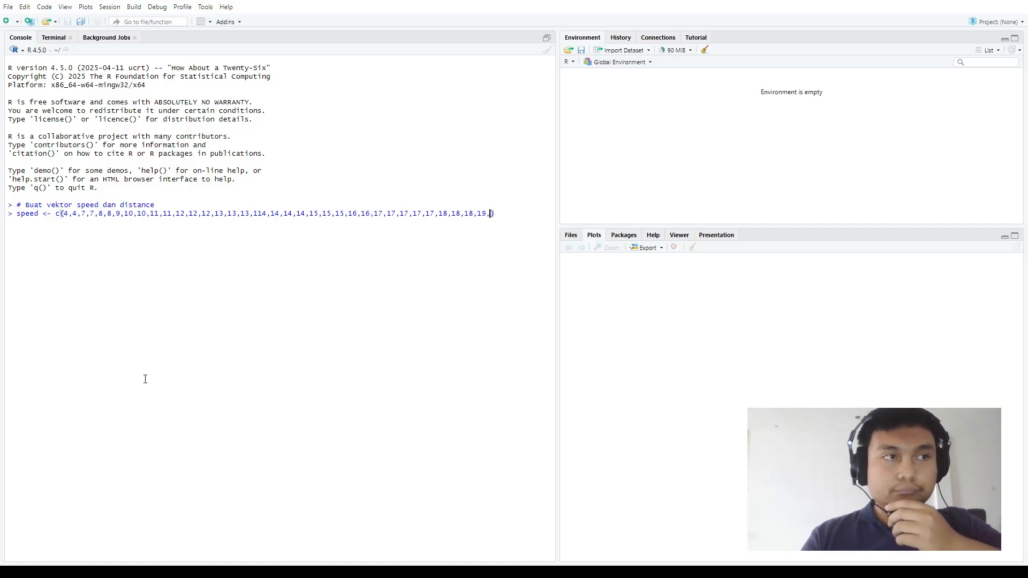
{"action": "type", "text": "19"}
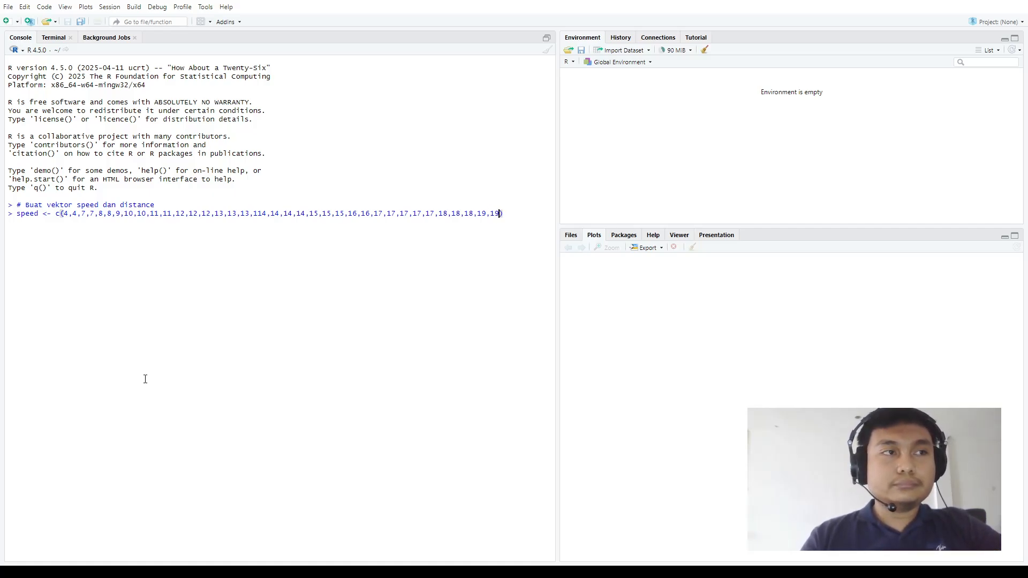
{"action": "type", "text": ",20"}
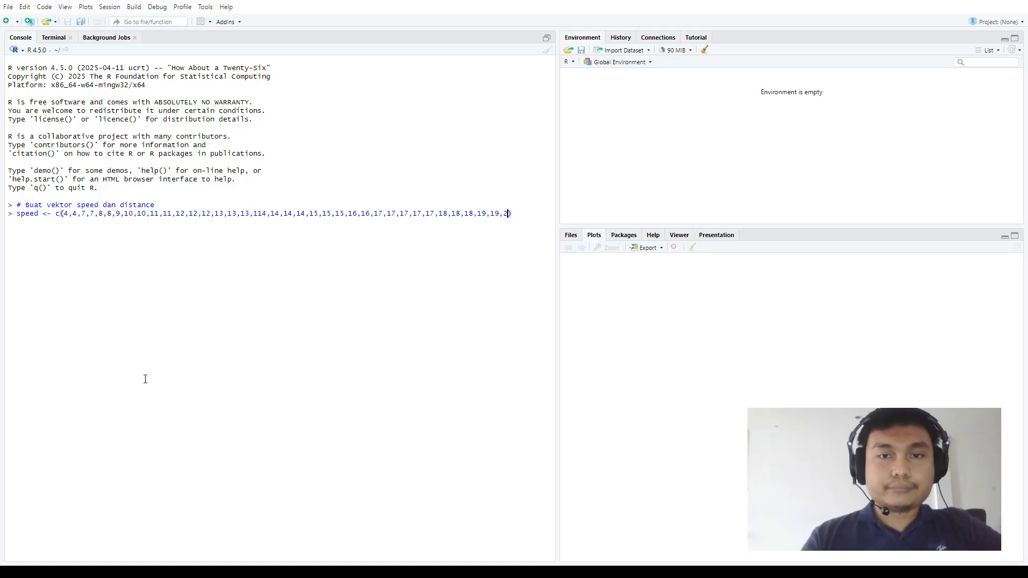
{"action": "type", "text": ",2"}
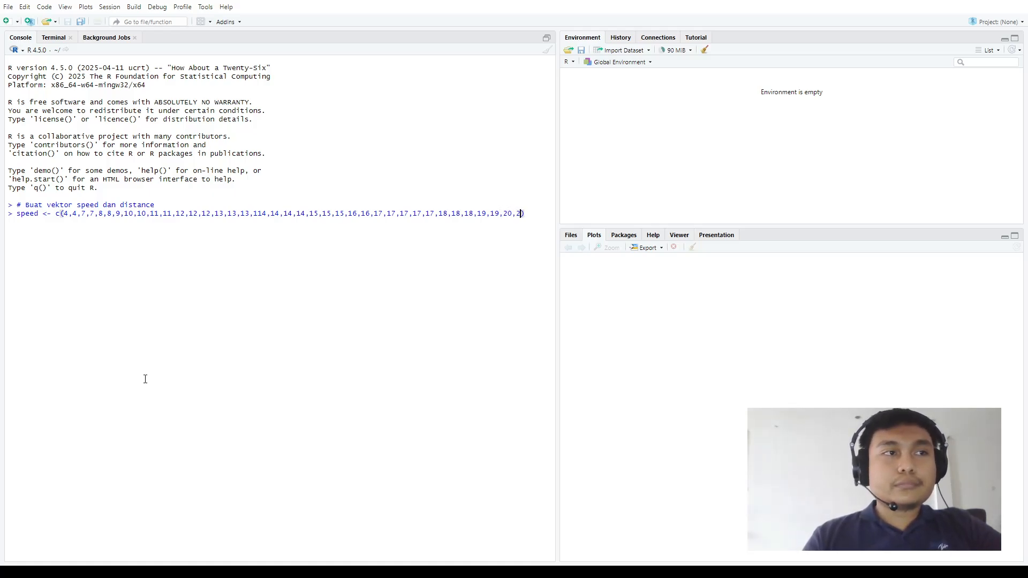
{"action": "type", "text": "0,"}
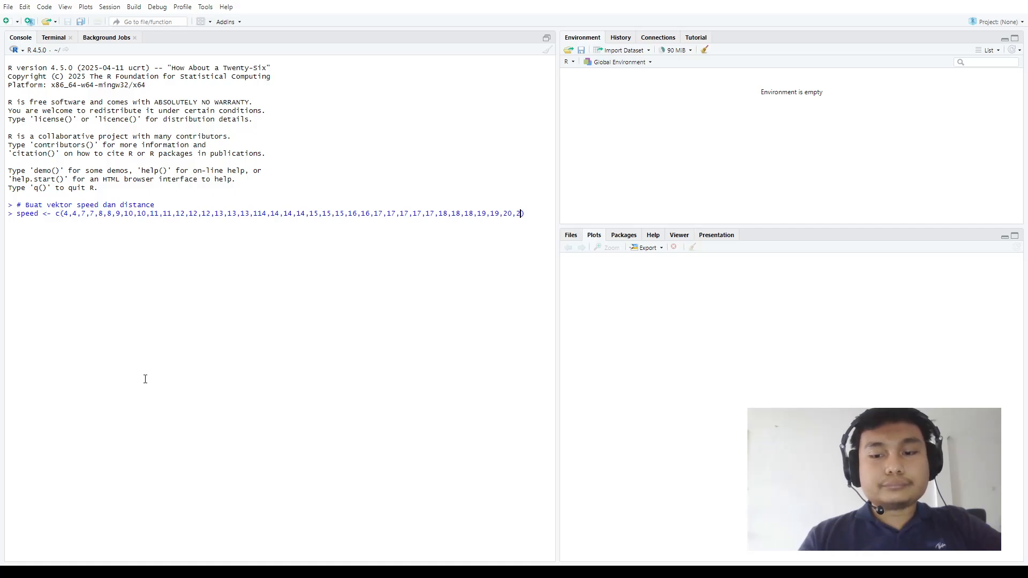
{"action": "type", "text": "20,20,20"}
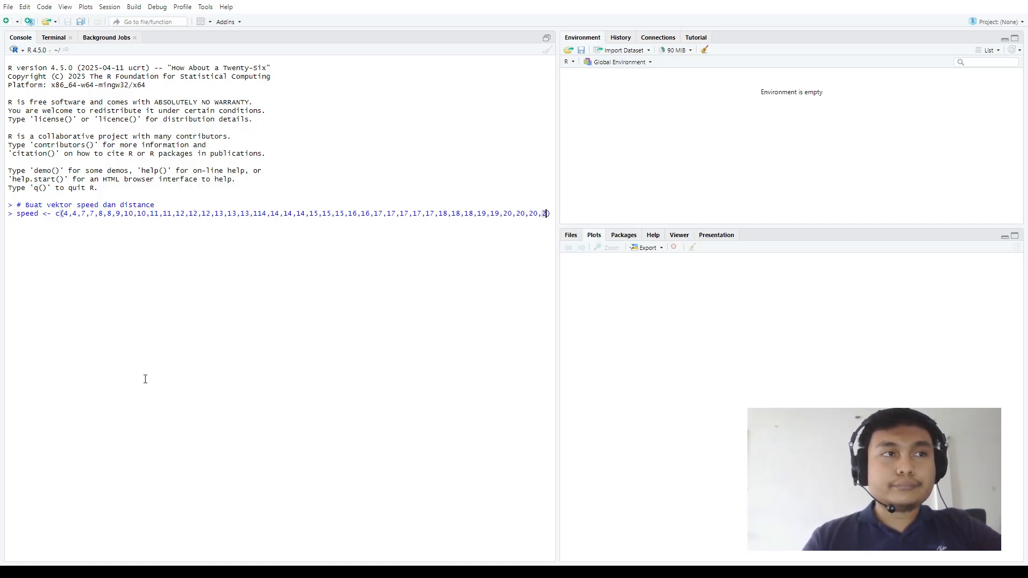
{"action": "type", "text": ",20,"}
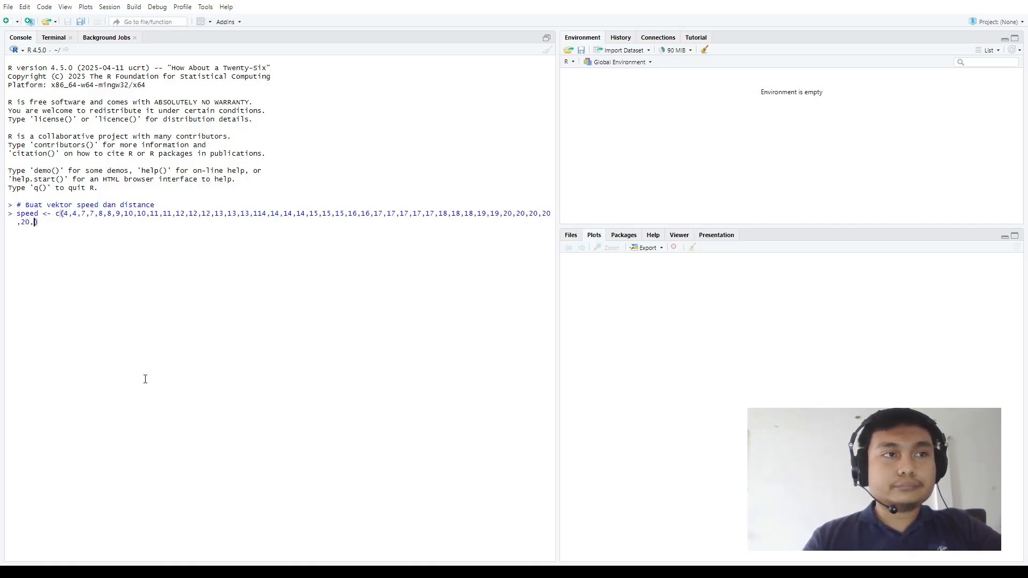
{"action": "type", "text": "21,22,"}
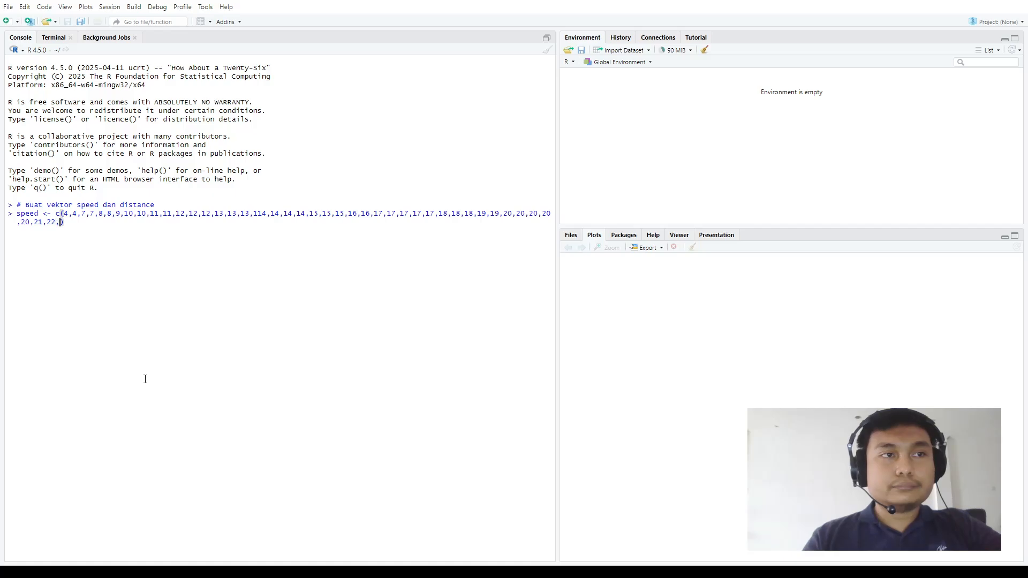
{"action": "type", "text": "23,24,2"}
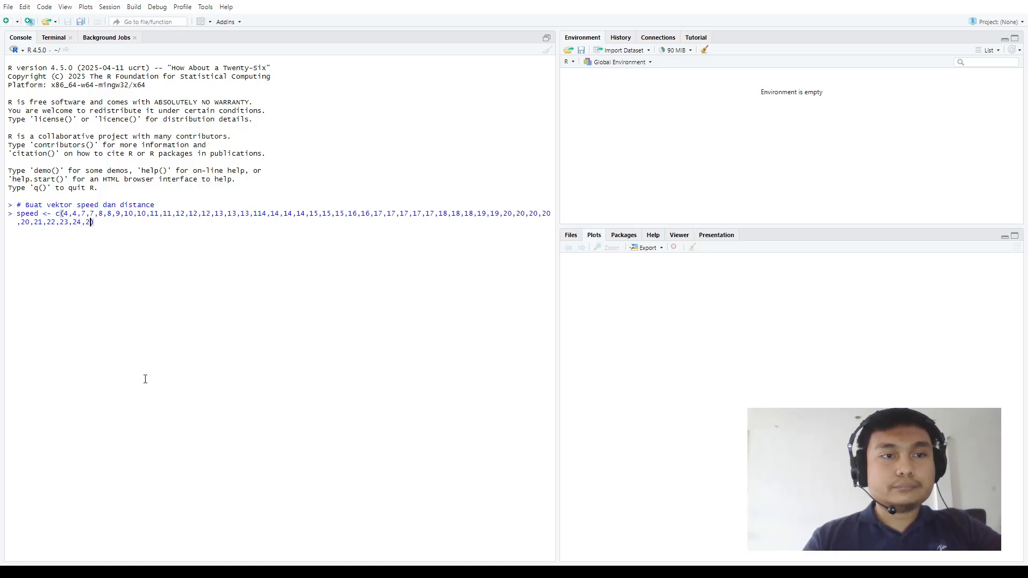
{"action": "type", "text": "4,2"}
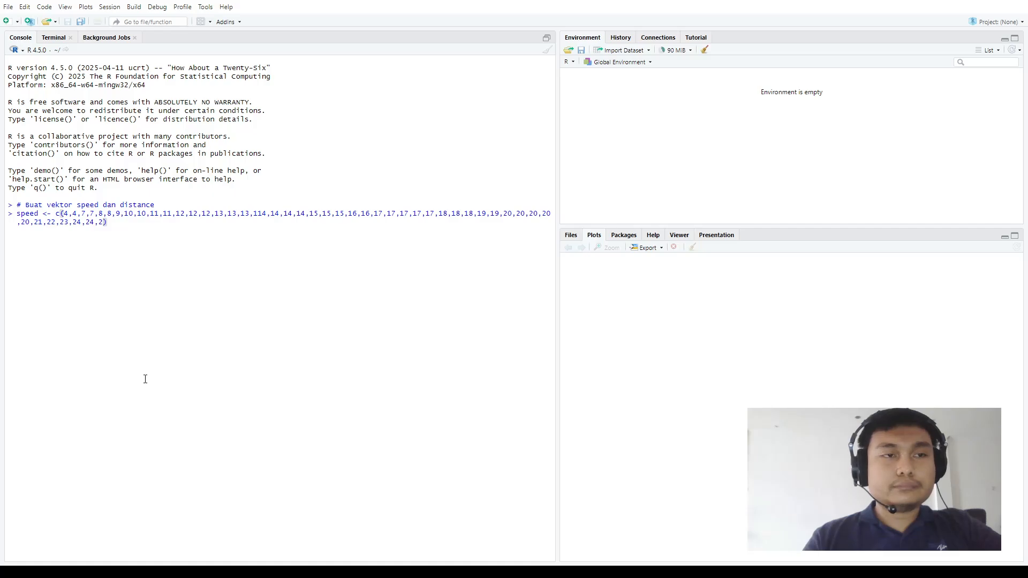
{"action": "type", "text": "4,25,2"}
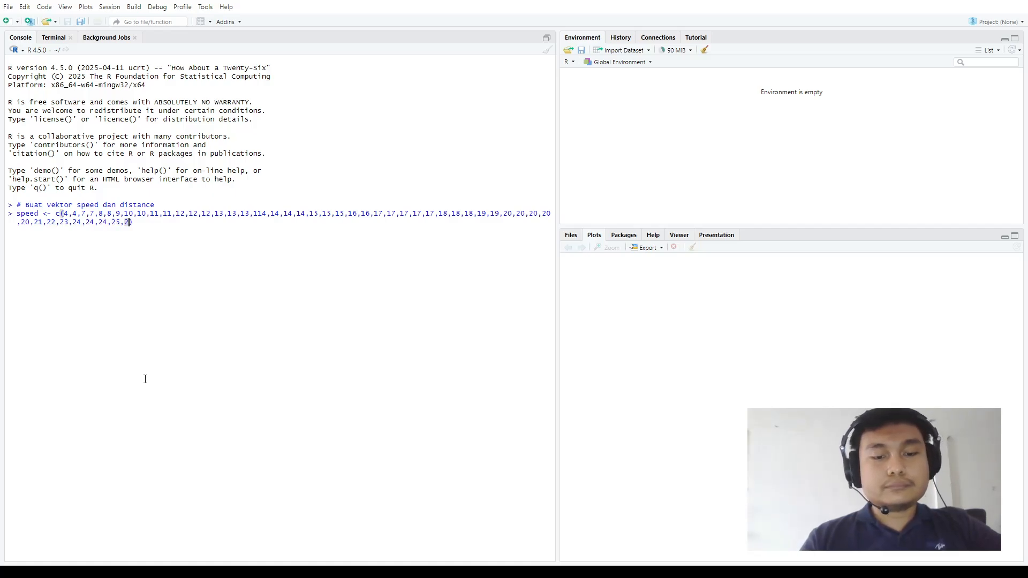
{"action": "type", "text": "5)"}
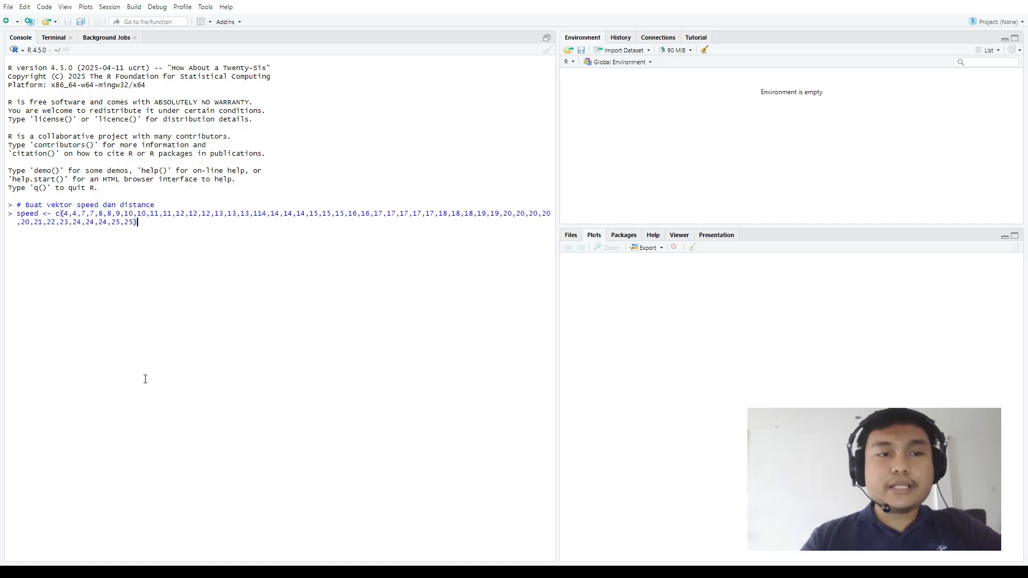
Check the speed values from the start of the list and insert one more 13 directly before 114
{"action": "left_click", "coordinate": [70, 213]}
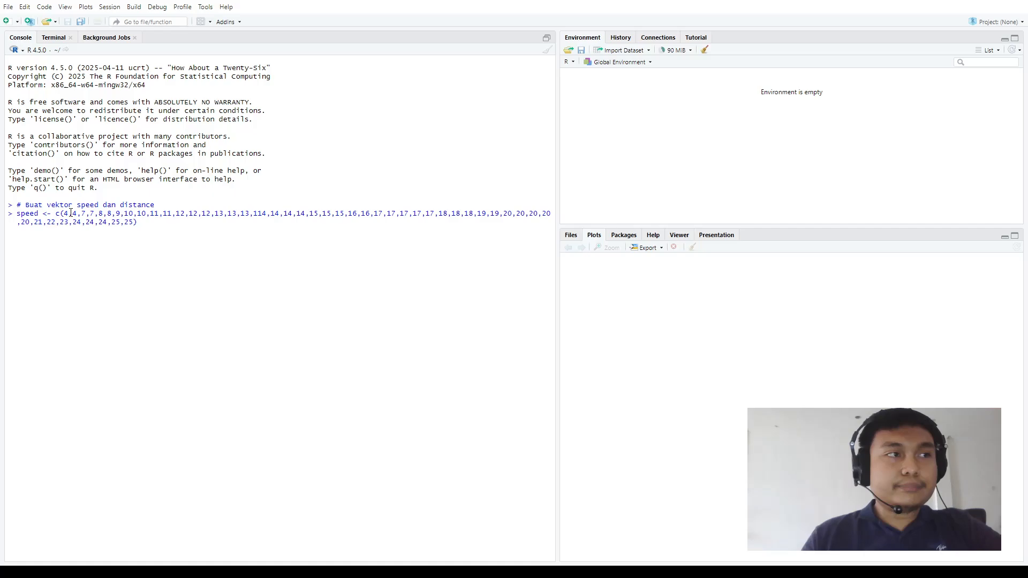
{"action": "key", "text": "Right"}
{"action": "key", "text": "Right"}
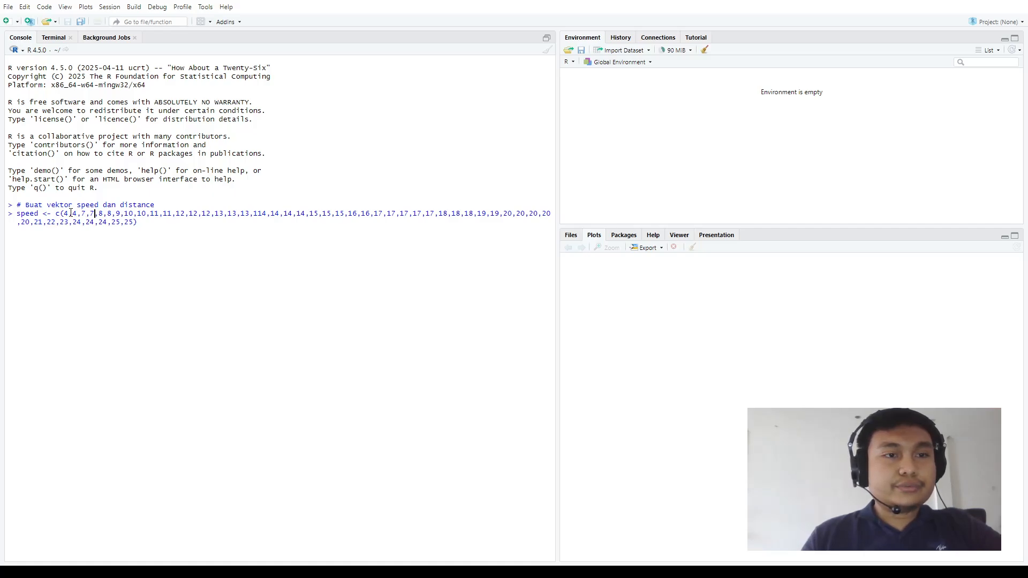
{"action": "key", "text": "Right"}
{"action": "key", "text": "Right"}
{"action": "key", "text": "Right"}
{"action": "key", "text": "Right"}
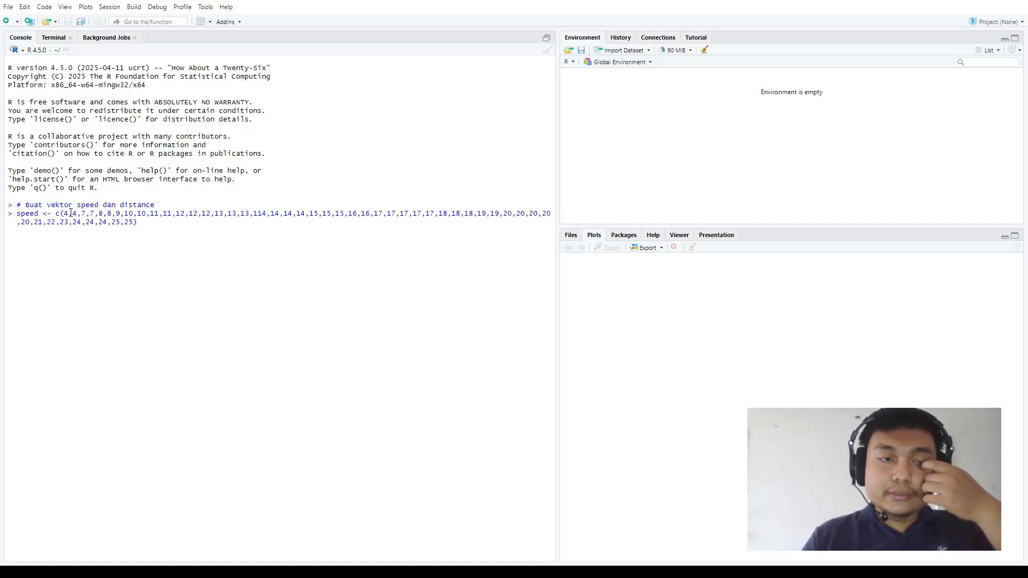
{"action": "key", "text": "Right"}
{"action": "key", "text": "Right"}
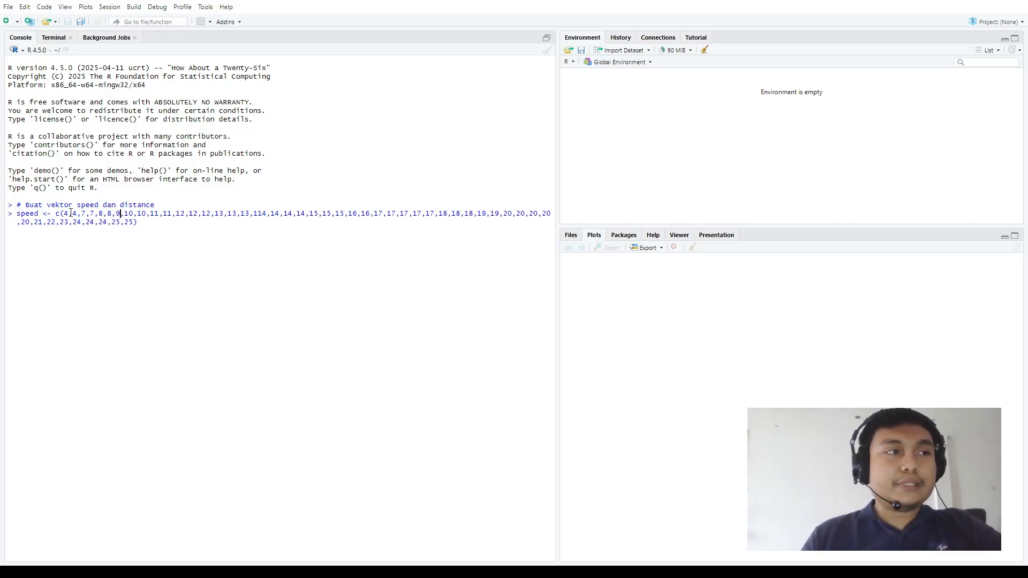
{"action": "key", "text": "Right"}
{"action": "key", "text": "Right"}
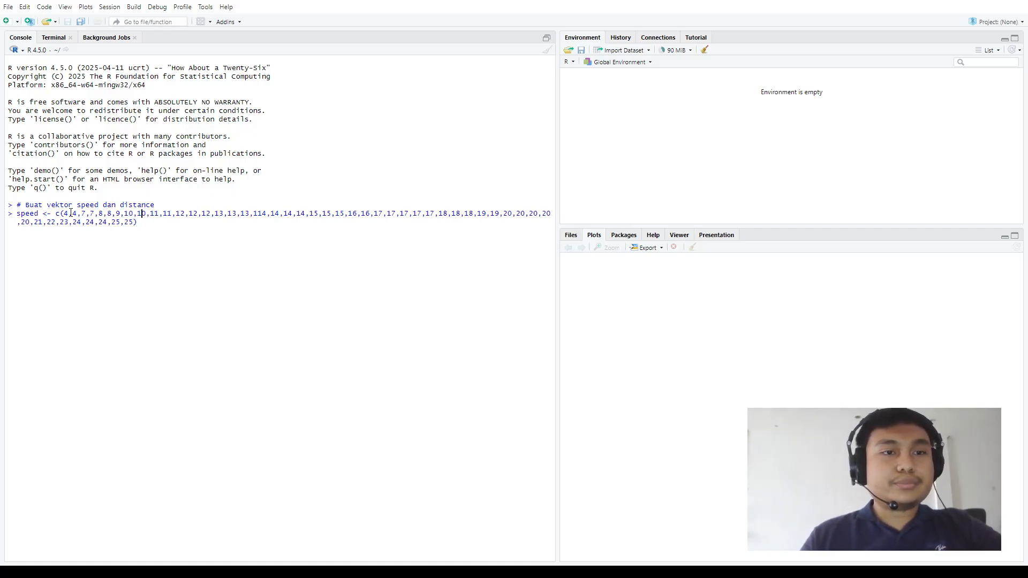
{"action": "key", "text": "Right"}
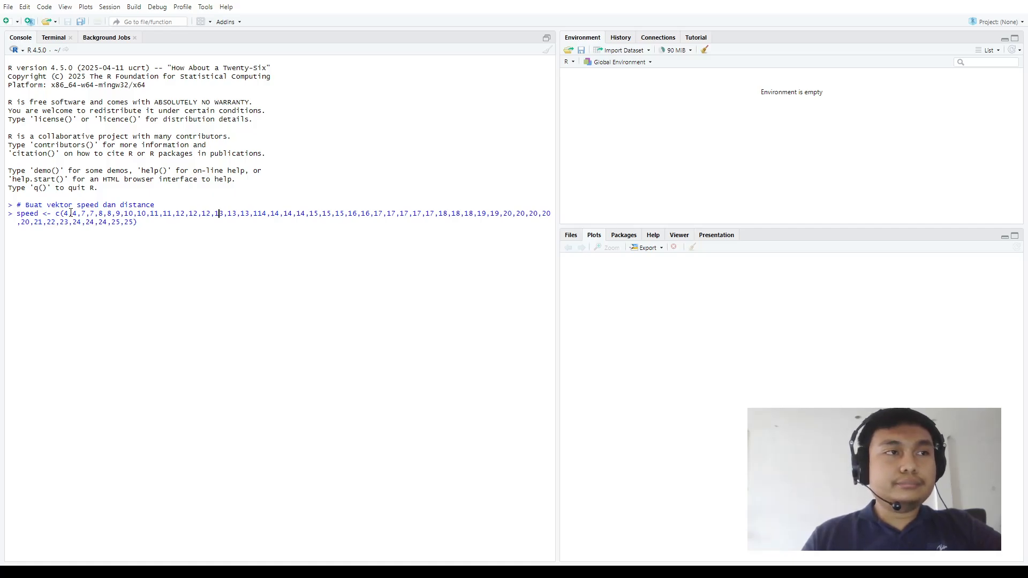
{"action": "key", "text": "Right"}
{"action": "key", "text": "Right"}
{"action": "key", "text": "Right"}
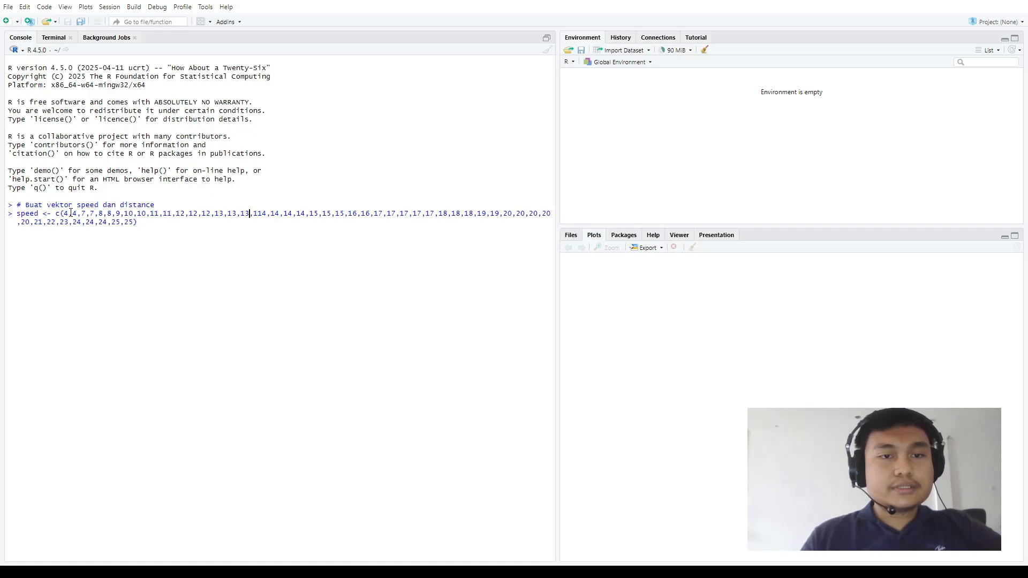
{"action": "key", "text": "Right"}
{"action": "key", "text": "Right"}
{"action": "type", "text": "13,"}
Check the remaining speed values one by one, from 114 through to the end of the command line
{"action": "key", "text": "Right"}
{"action": "key", "text": "Right"}
{"action": "key", "text": "Right"}
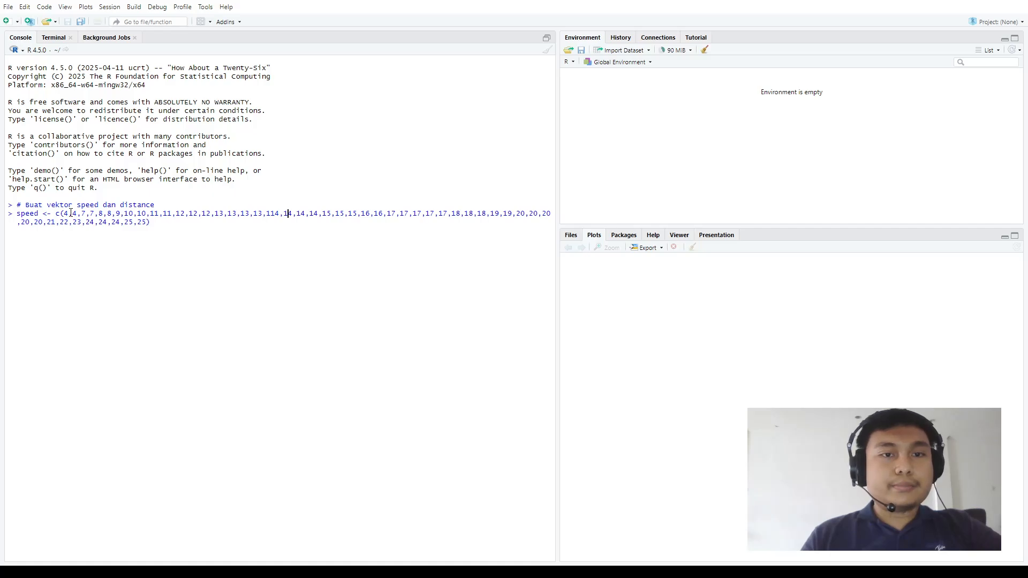
{"action": "key", "text": "Right"}
{"action": "key", "text": "Right"}
{"action": "key", "text": "Right"}
{"action": "key", "text": "Right"}
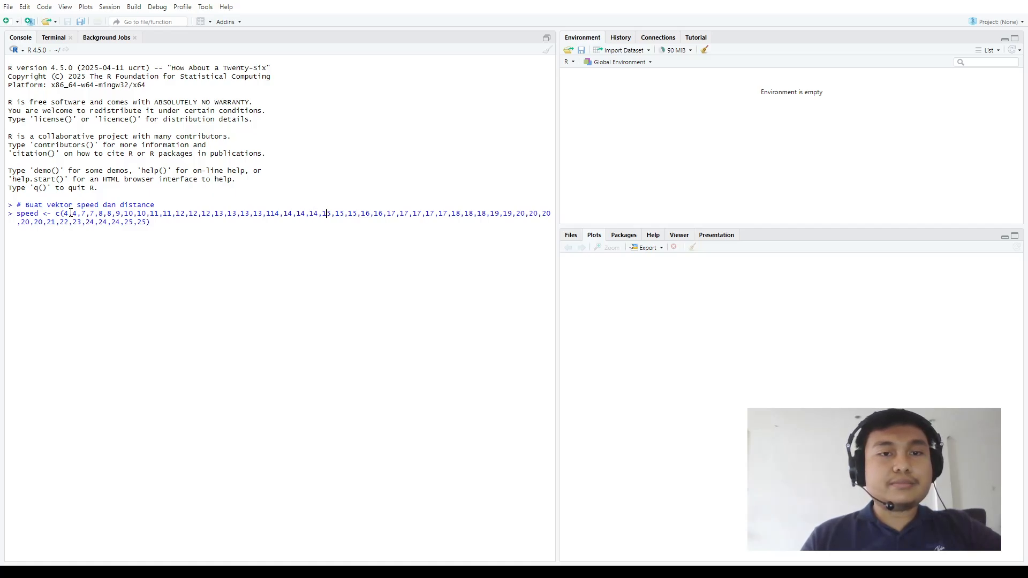
{"action": "key", "text": "Right"}
{"action": "key", "text": "Right"}
{"action": "key", "text": "Right"}
{"action": "key", "text": "Right"}
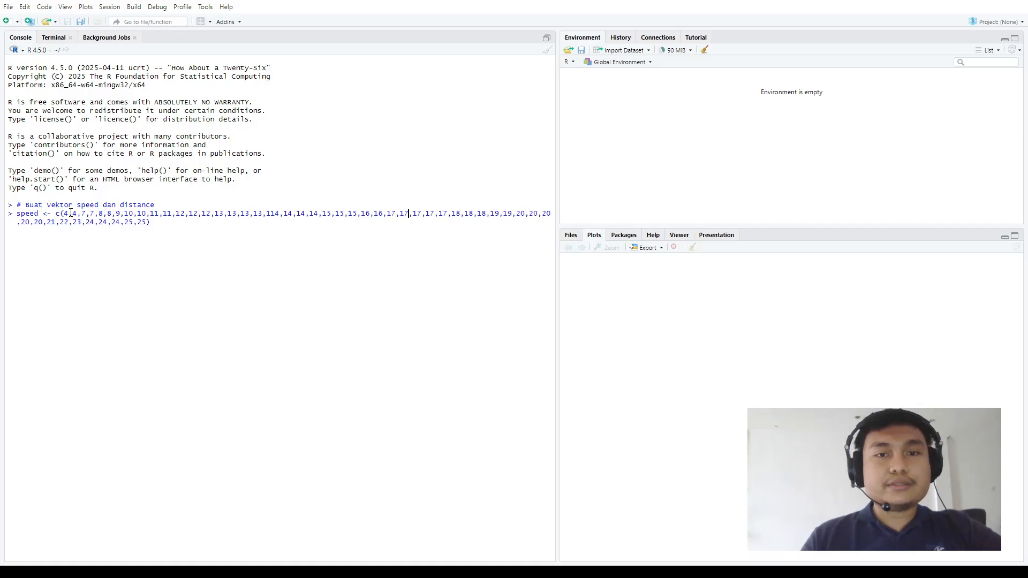
{"action": "key", "text": "Right"}
{"action": "key", "text": "Right"}
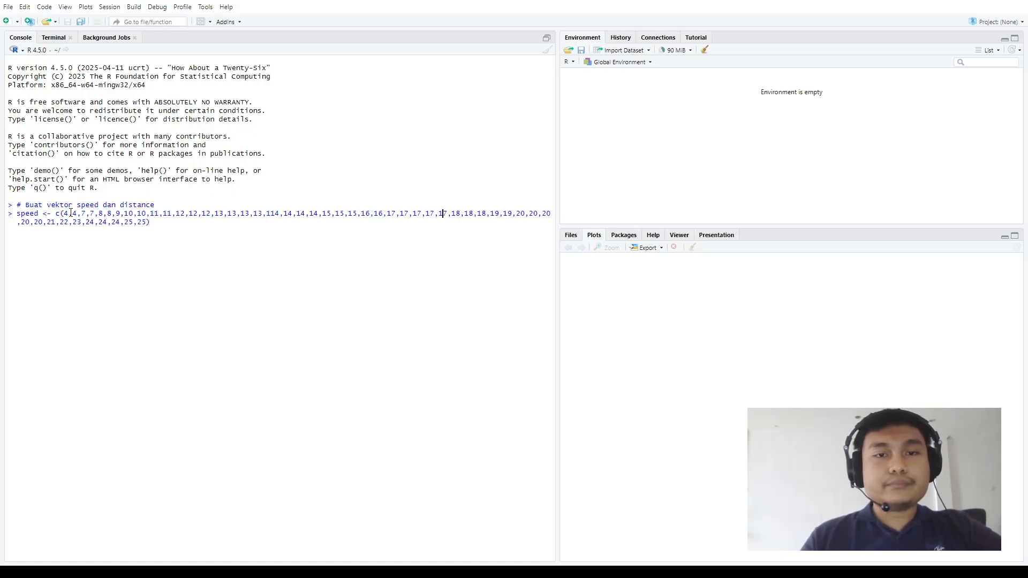
{"action": "key", "text": "Right"}
{"action": "key", "text": "Right"}
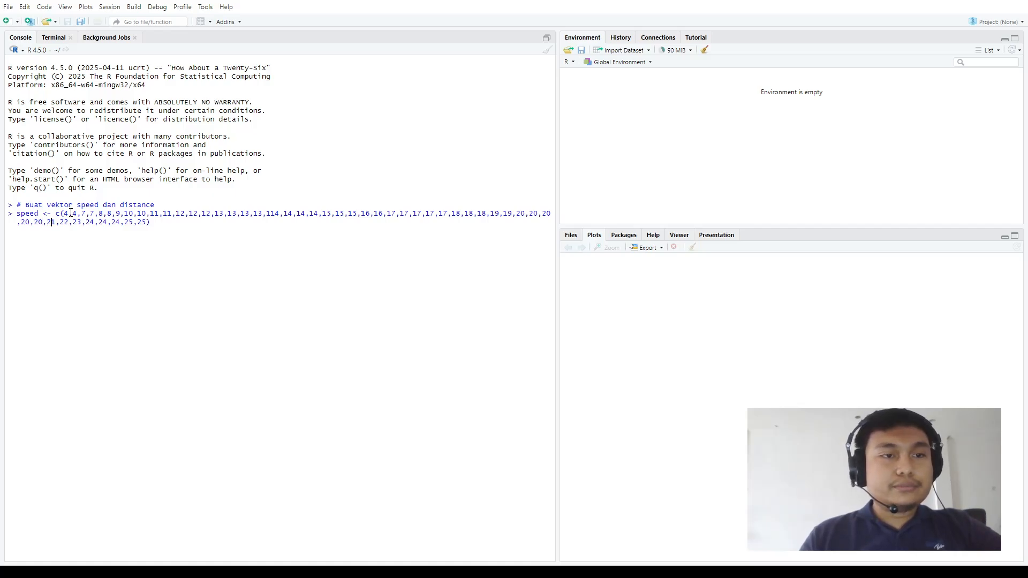
{"action": "key", "text": "Right"}
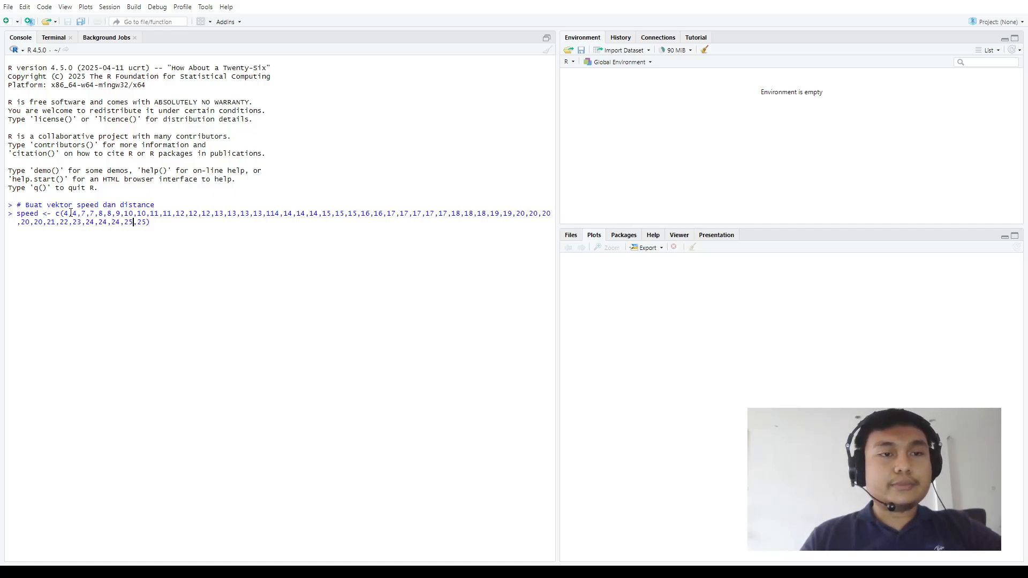
{"action": "key", "text": "End"}
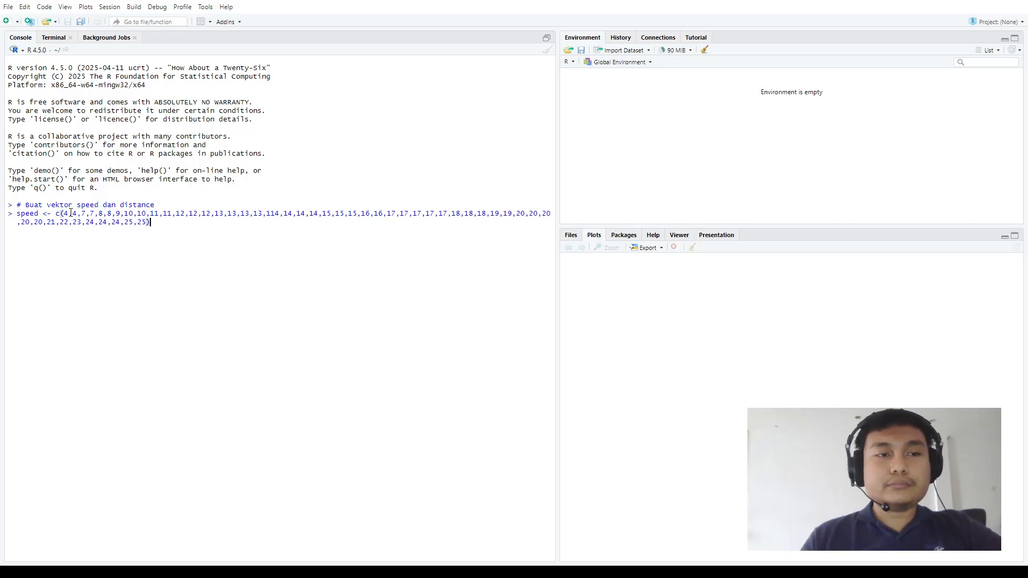
Run the finished speed assignment and begin a new vector assignment, distance <- c()
{"action": "key", "text": "Return"}
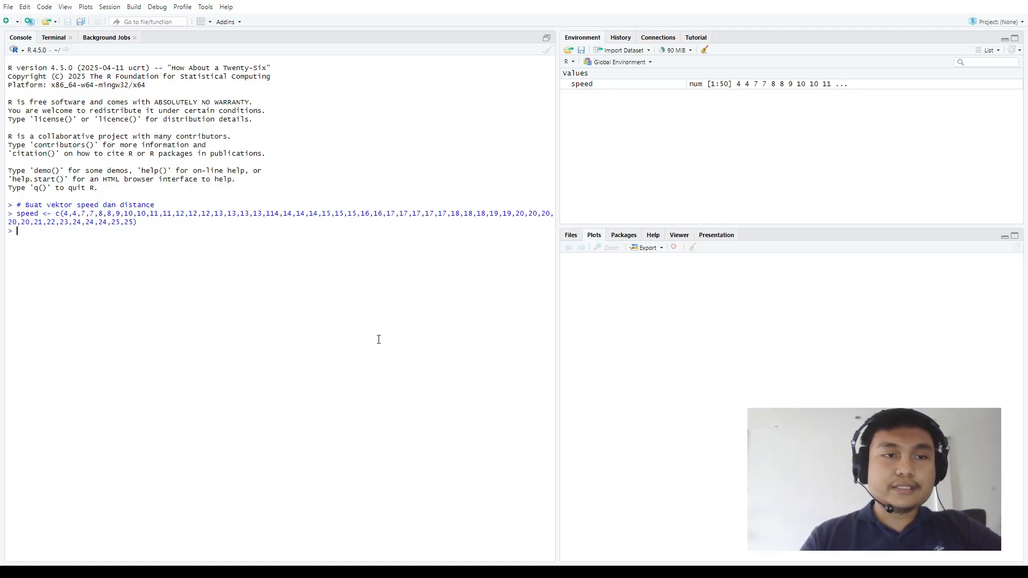
{"action": "type", "text": "dist"}
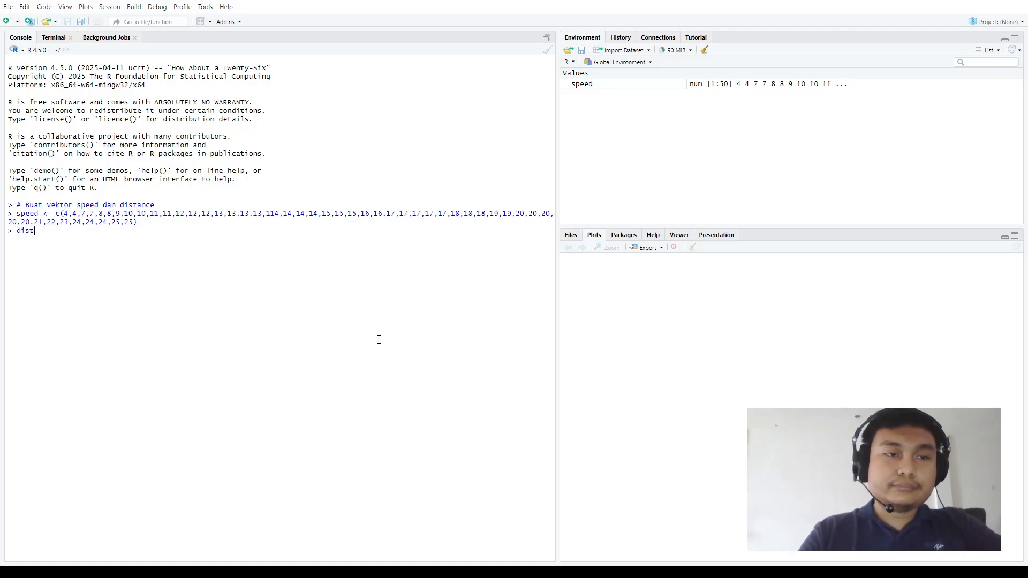
{"action": "type", "text": "ance <-"}
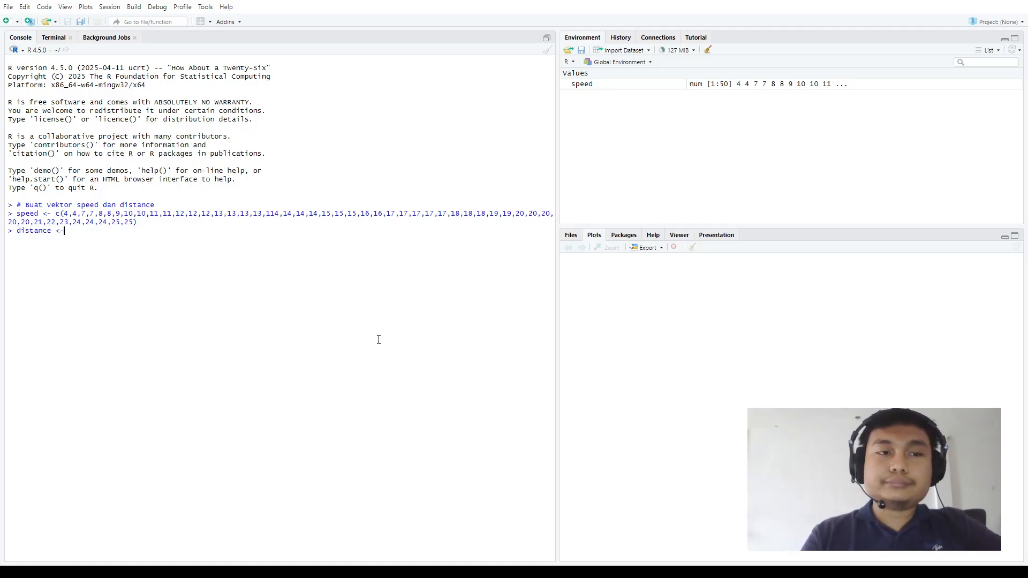
{"action": "type", "text": " c("}
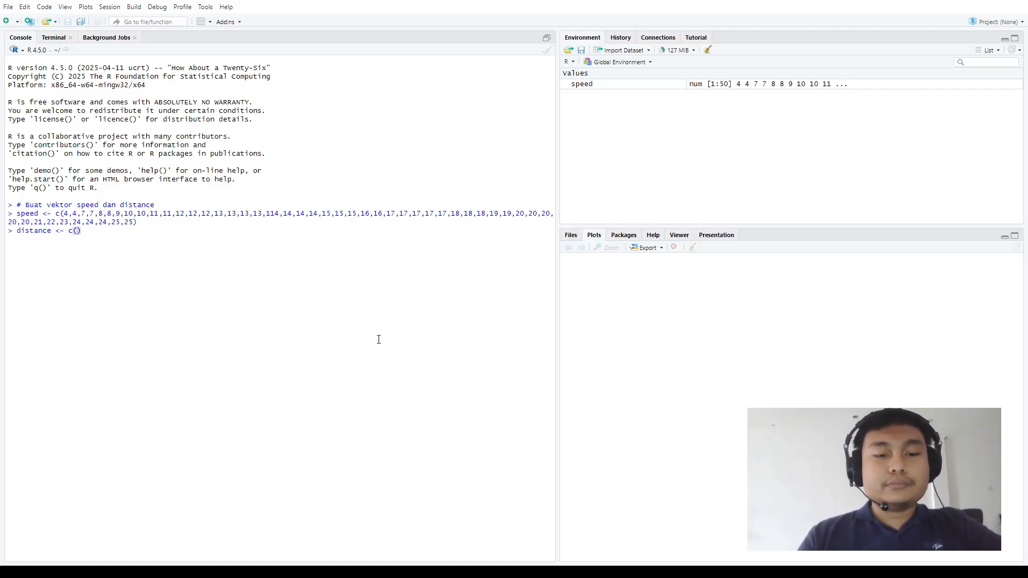
{"action": "type", "text": "2,10,"}
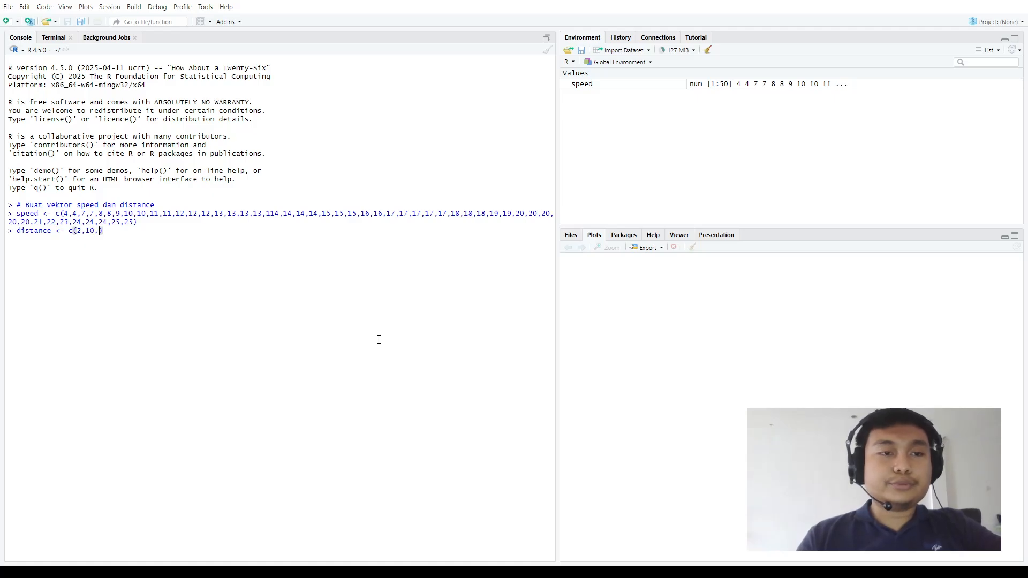
{"action": "type", "text": "4,"}
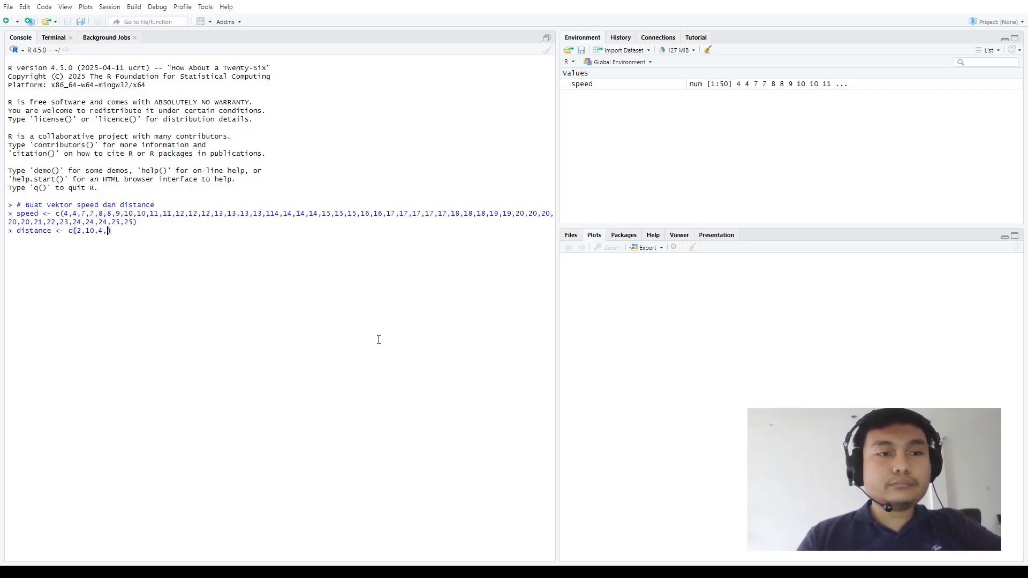
{"action": "type", "text": "20,"}
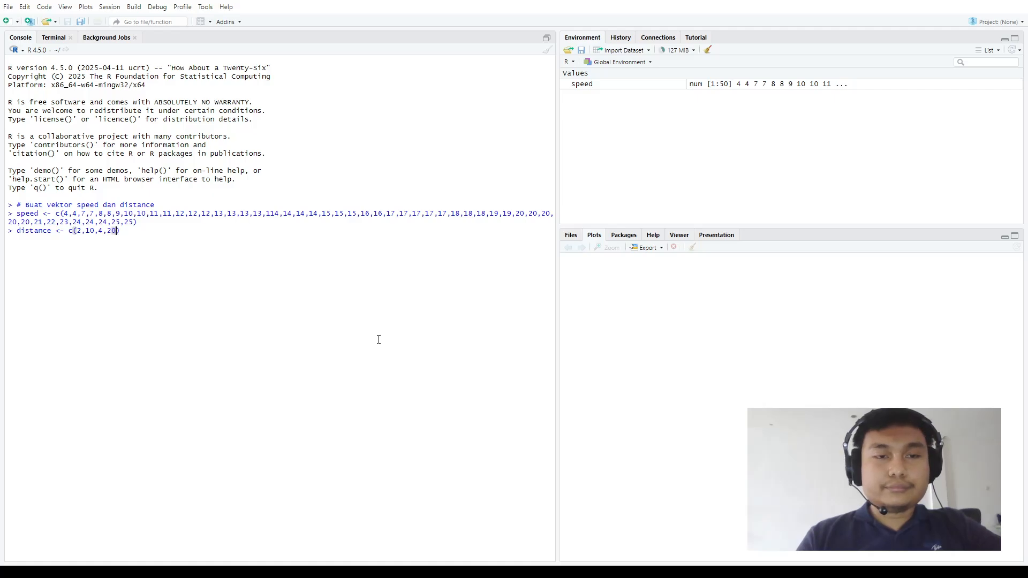
{"action": "type", "text": "17,13,"}
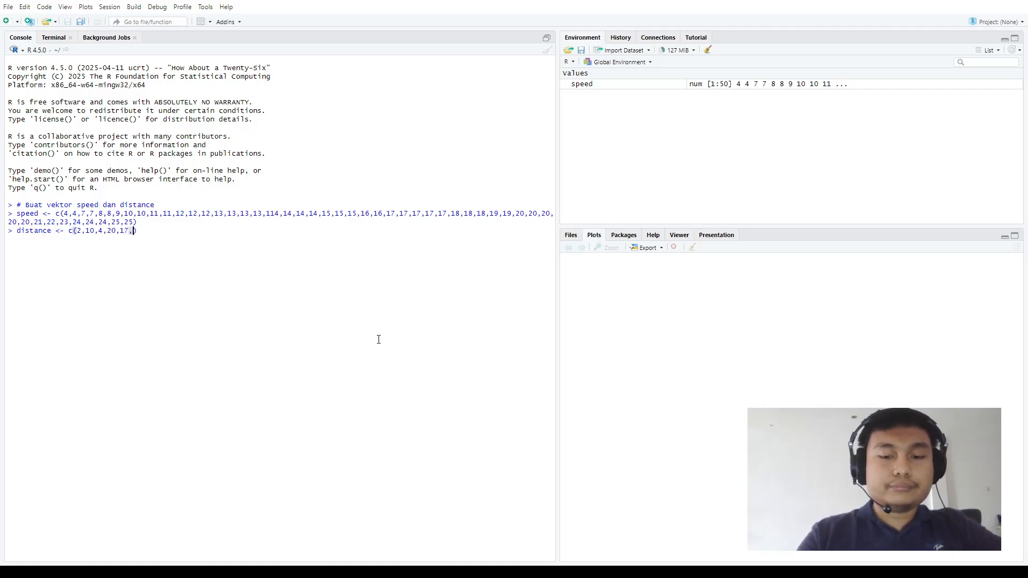
{"action": "type", "text": "18,28"}
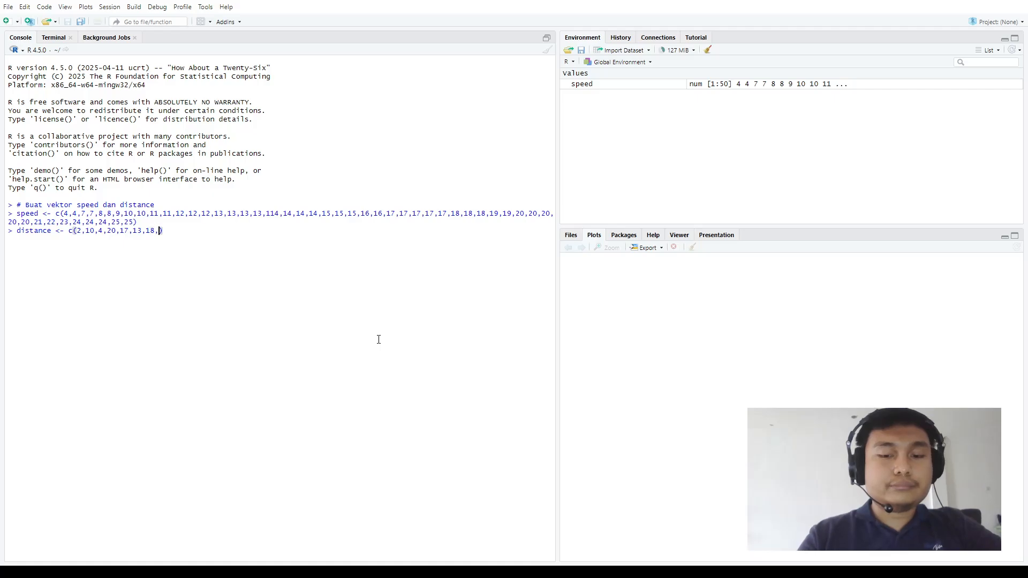
{"action": "type", "text": ","}
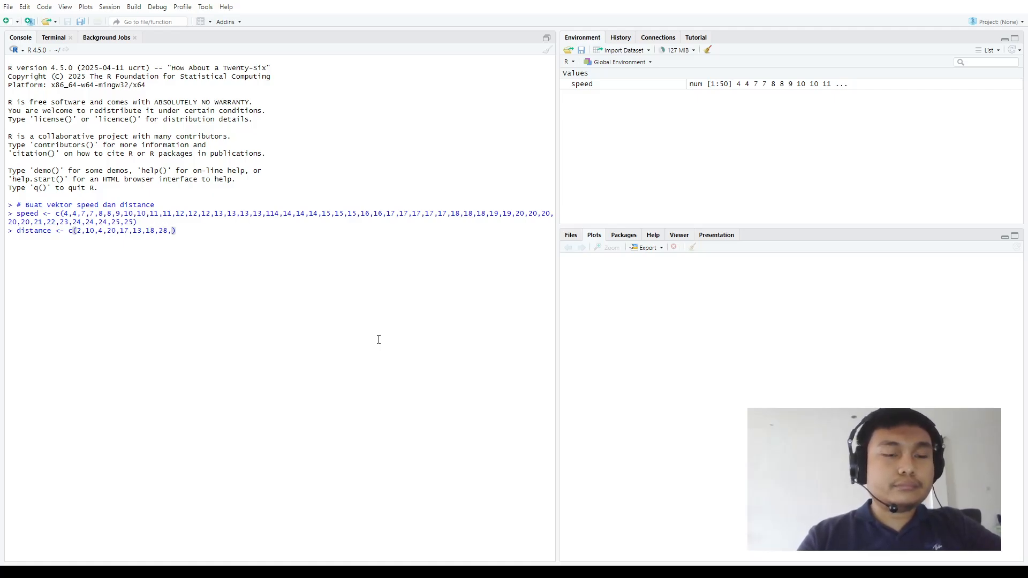
{"action": "type", "text": "33,"}
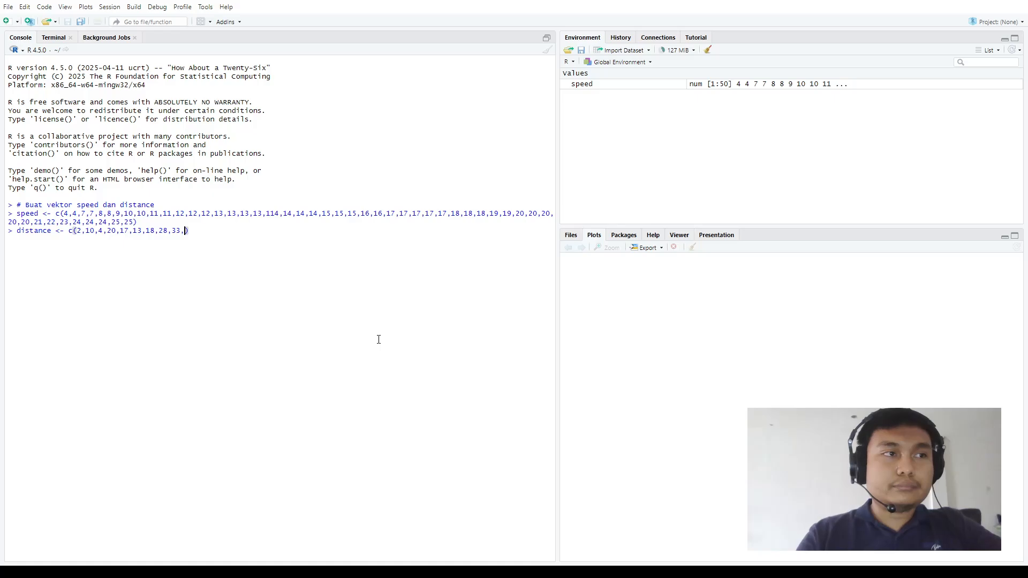
{"action": "type", "text": "18,2"}
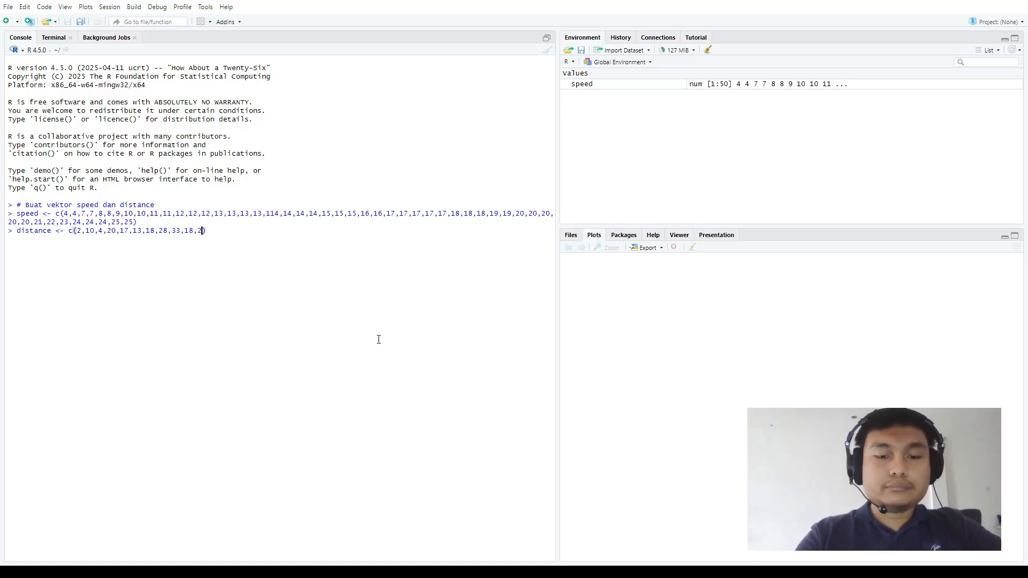
{"action": "type", "text": "6,"}
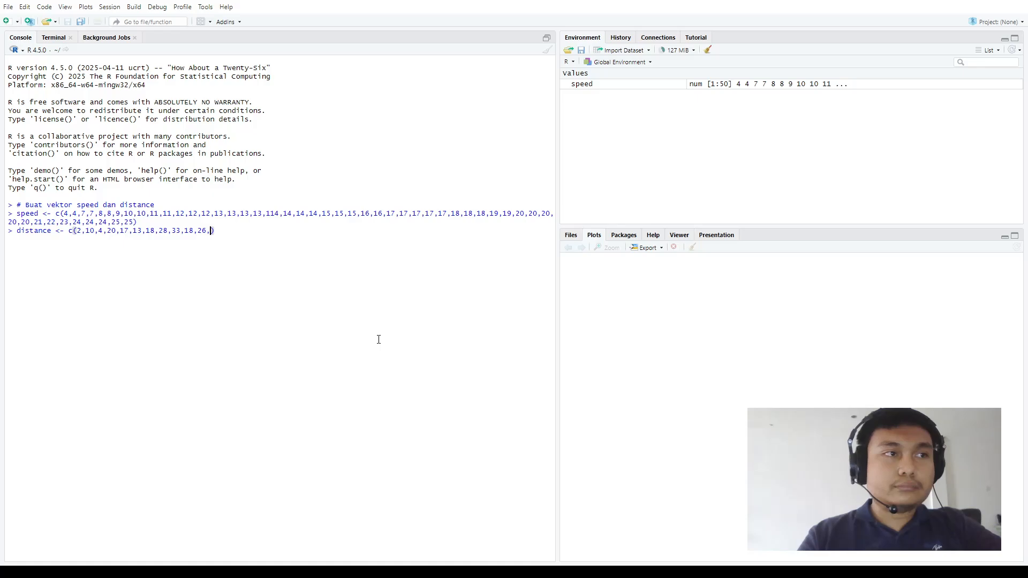
{"action": "type", "text": "12,24,"}
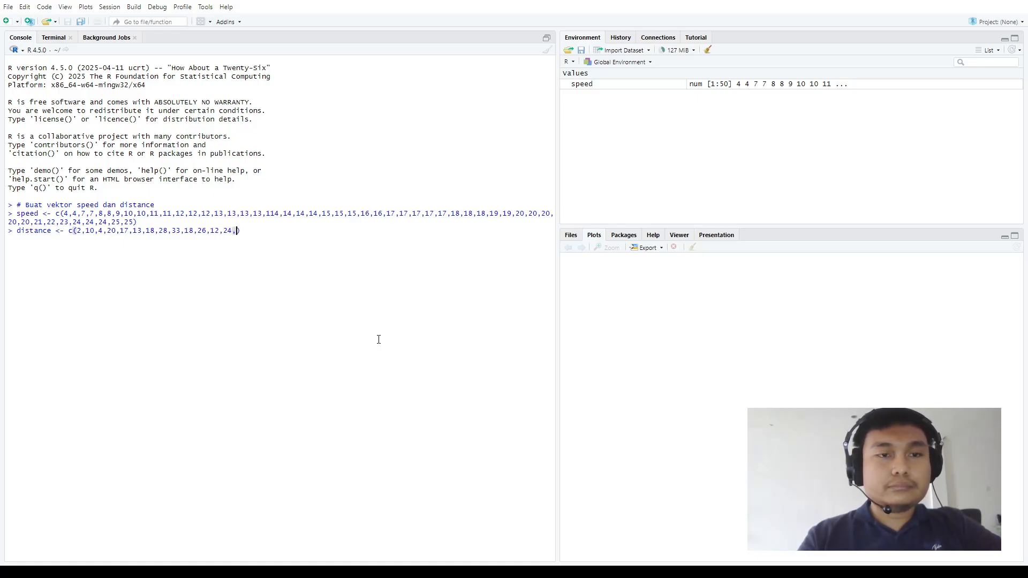
{"action": "type", "text": "22,"}
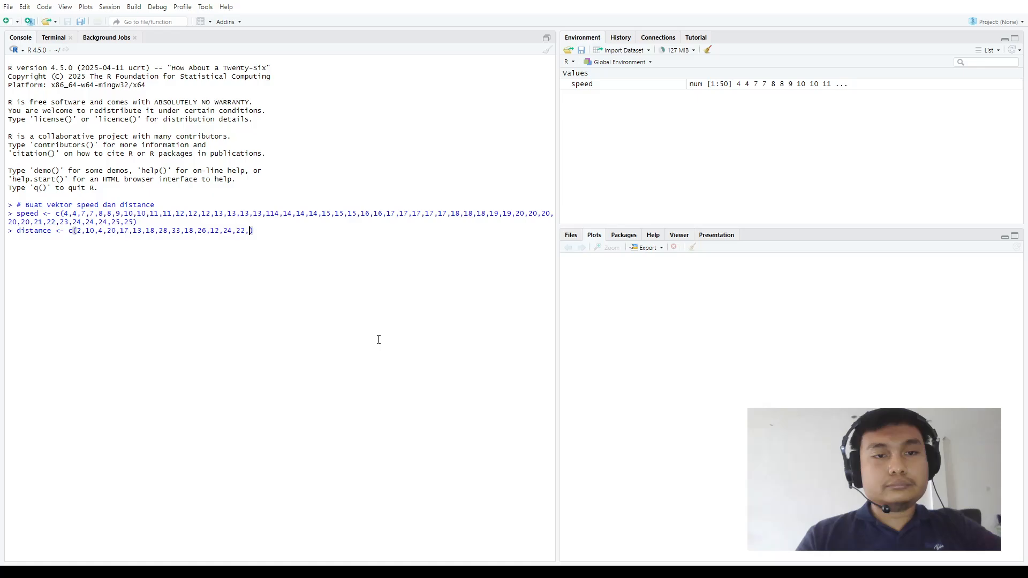
{"action": "type", "text": "28"}
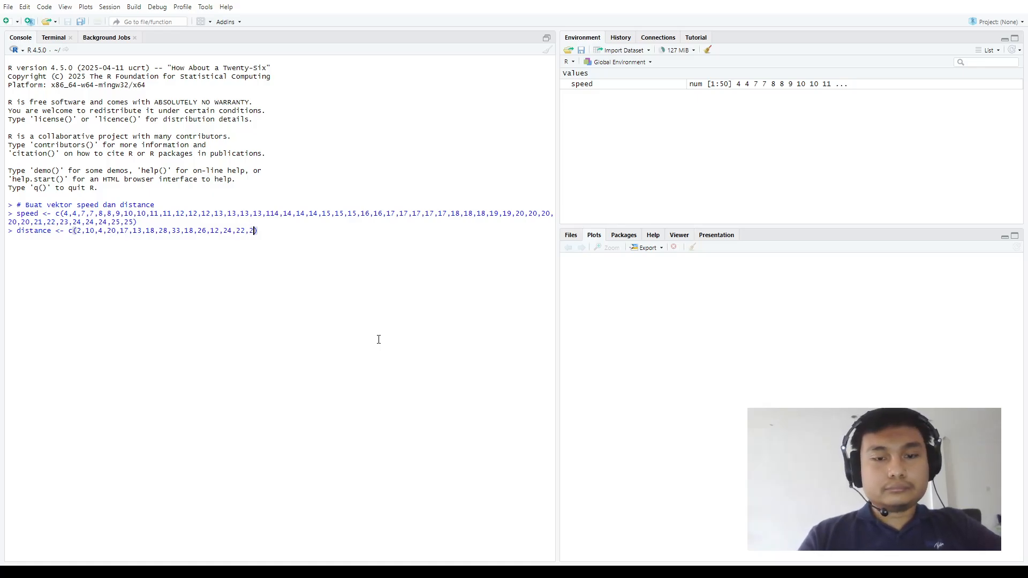
{"action": "type", "text": ",24,"}
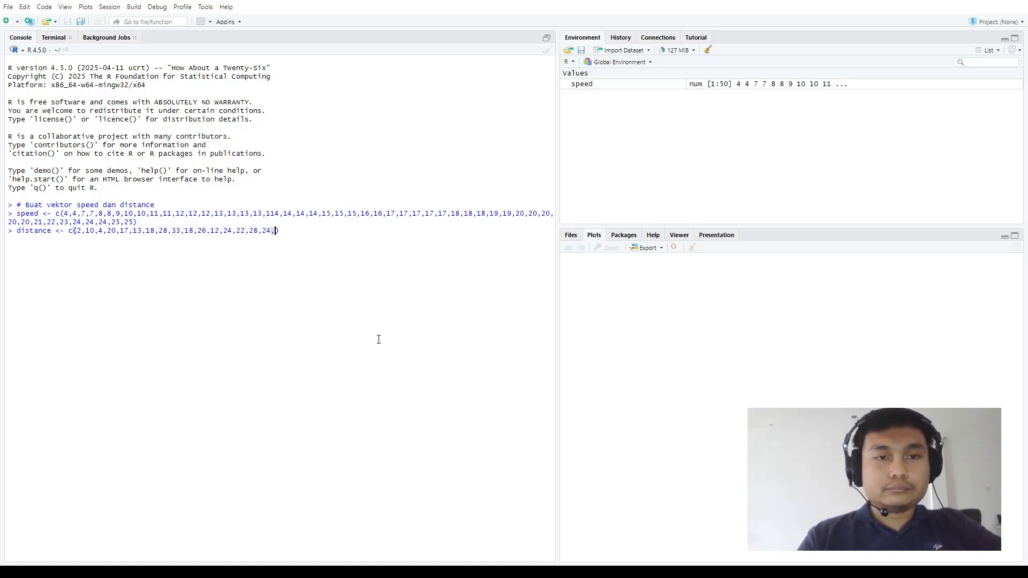
{"action": "type", "text": "32,"}
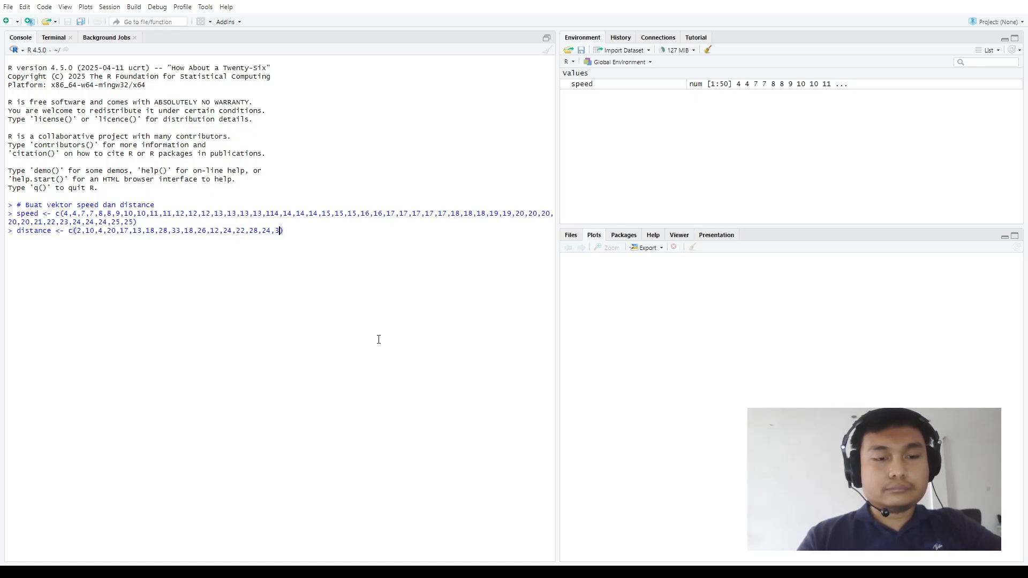
{"action": "type", "text": "34,"}
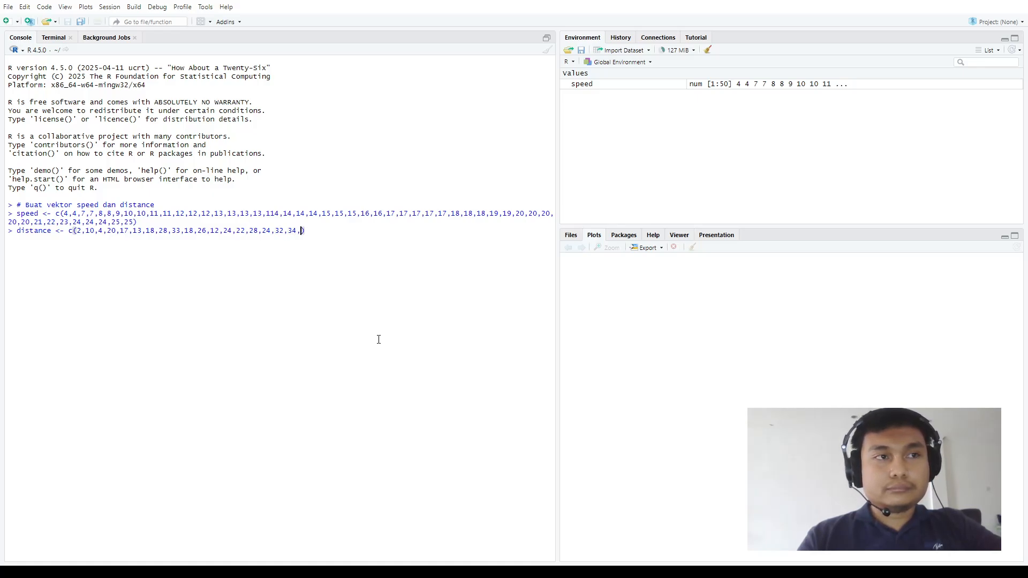
{"action": "type", "text": "43,"}
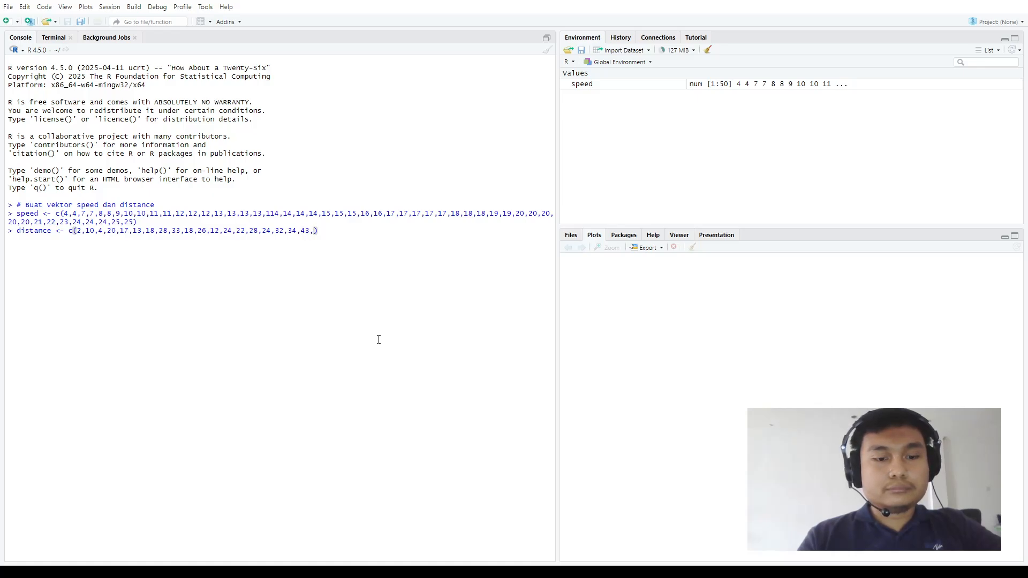
{"action": "type", "text": "24,3"}
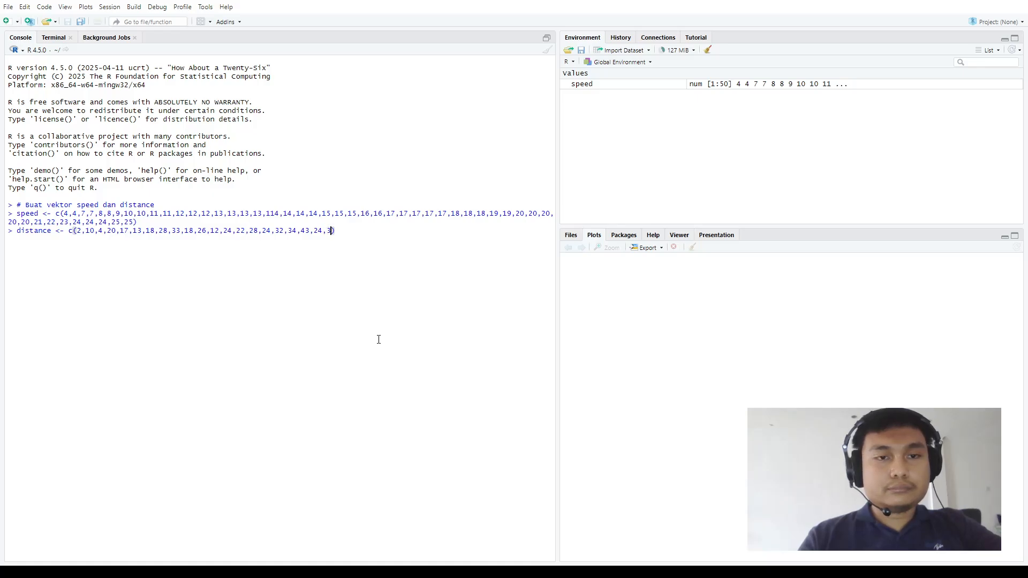
{"action": "type", "text": "0"}
{"action": "type", "text": ",58,"}
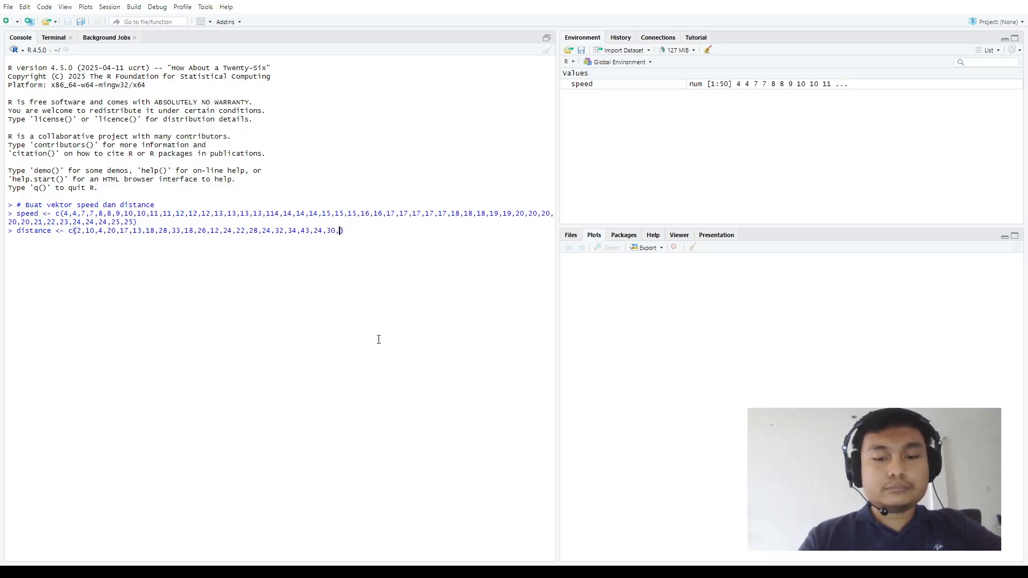
{"action": "type", "text": "80,"}
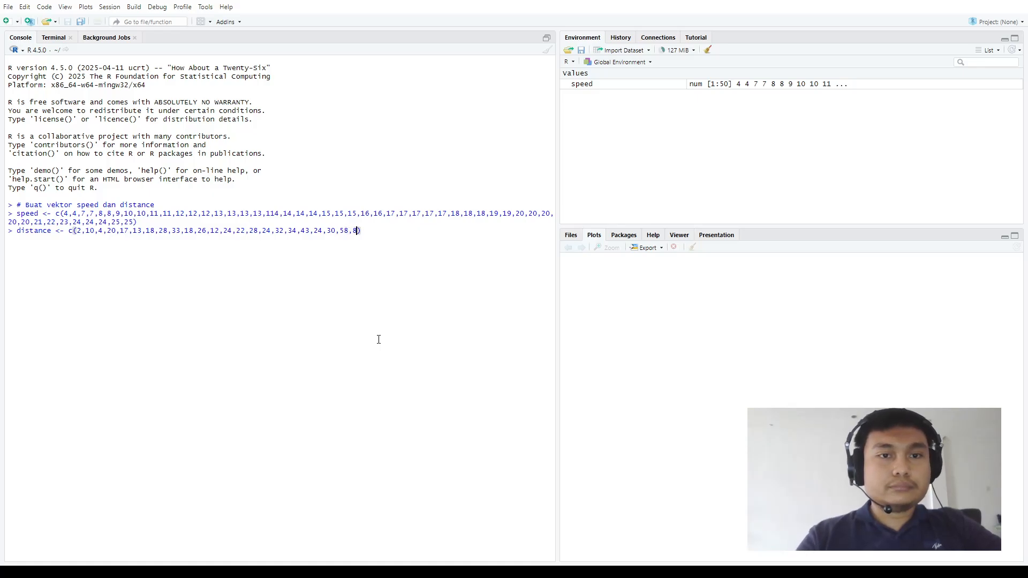
{"action": "type", "text": "20,"}
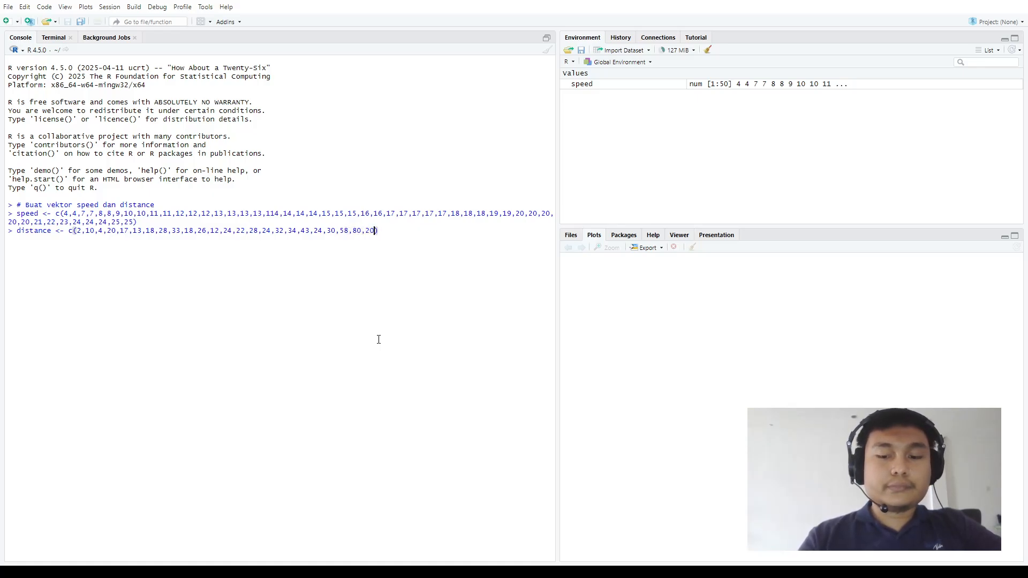
{"action": "type", "text": "24,55,"}
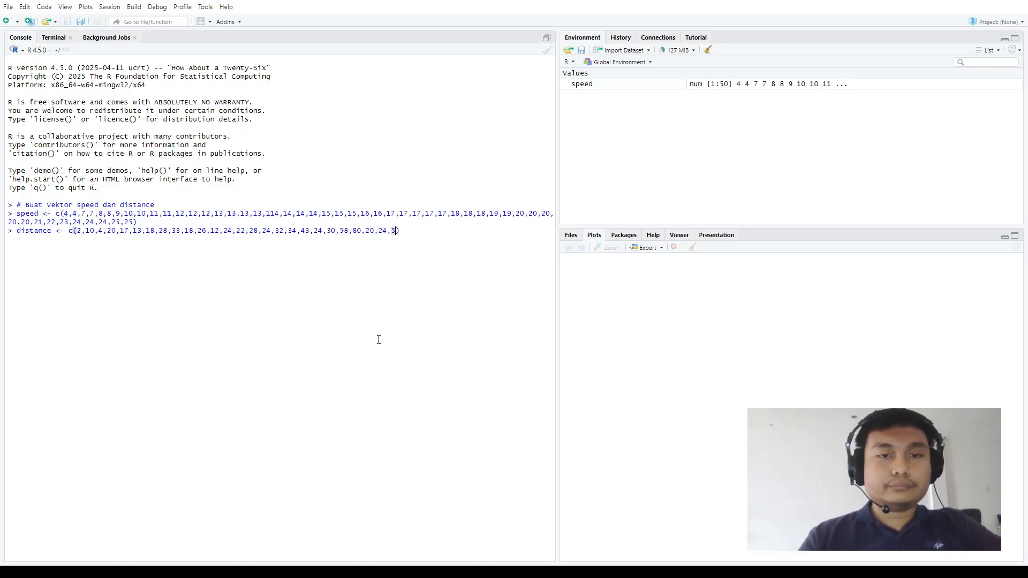
{"action": "type", "text": "35,40"}
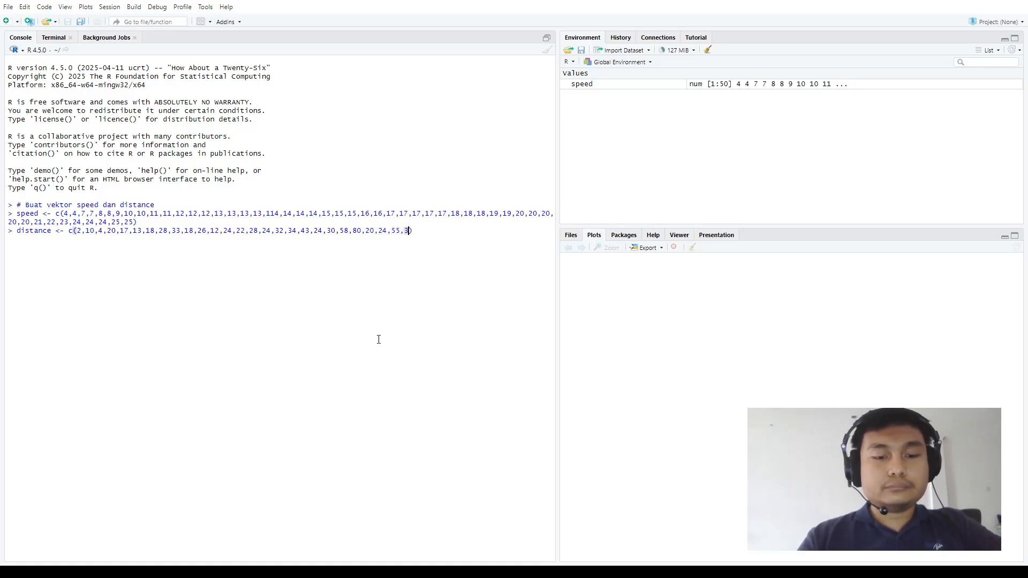
{"action": "type", "text": ","}
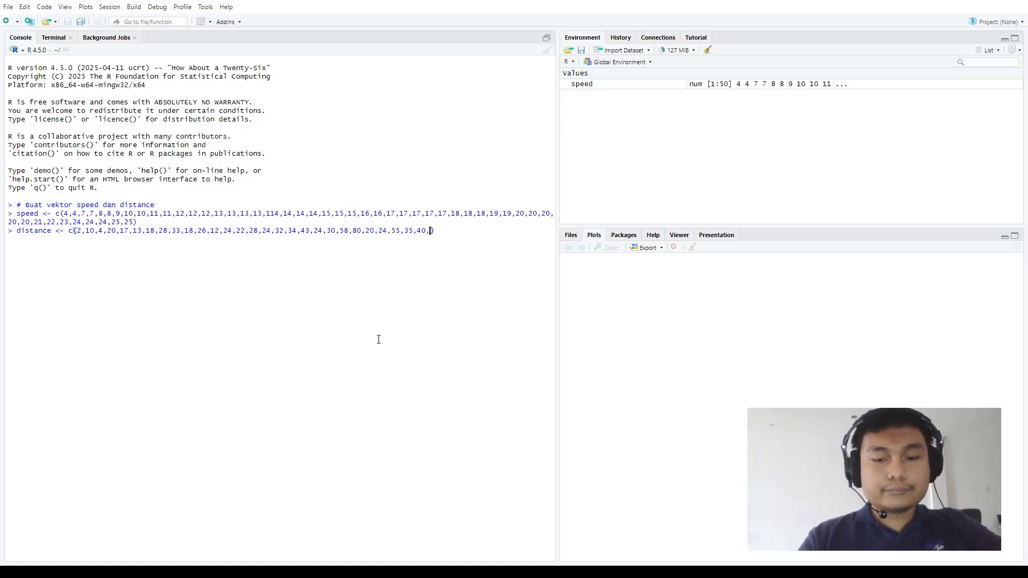
{"action": "type", "text": "30,"}
{"action": "type", "text": "44,50"}
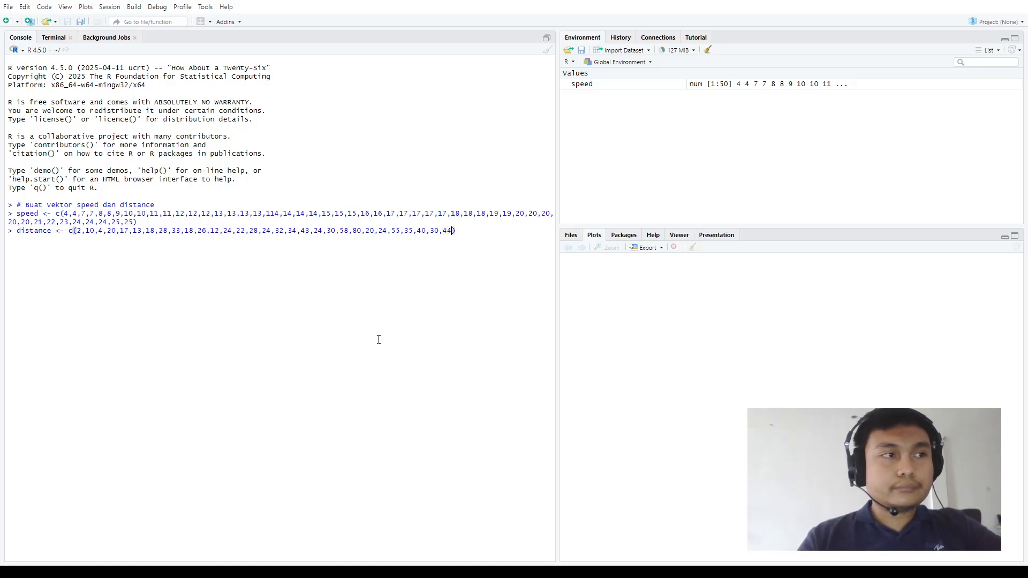
{"action": "type", "text": ","}
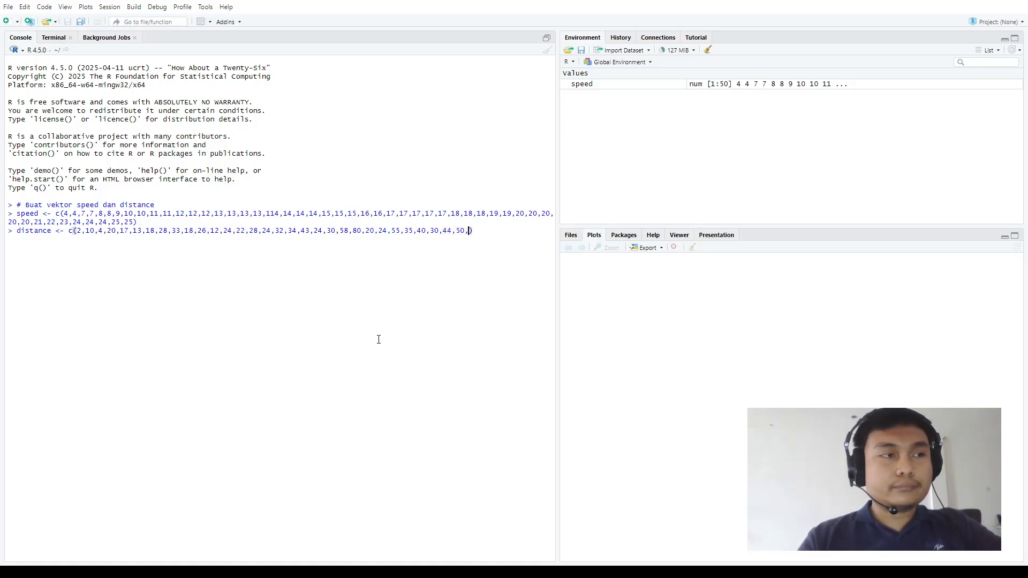
{"action": "type", "text": "4,"}
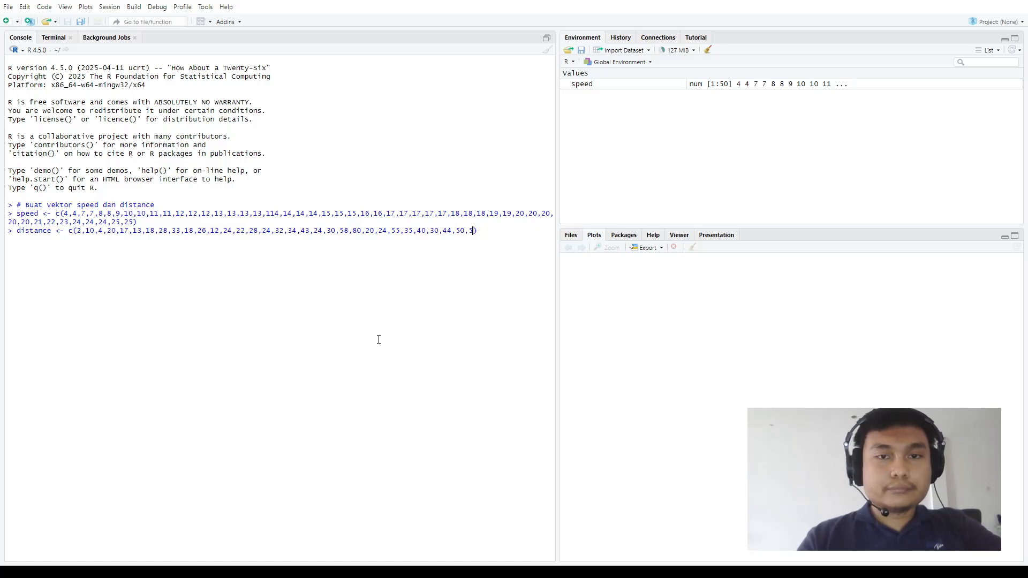
{"action": "type", "text": "6,"}
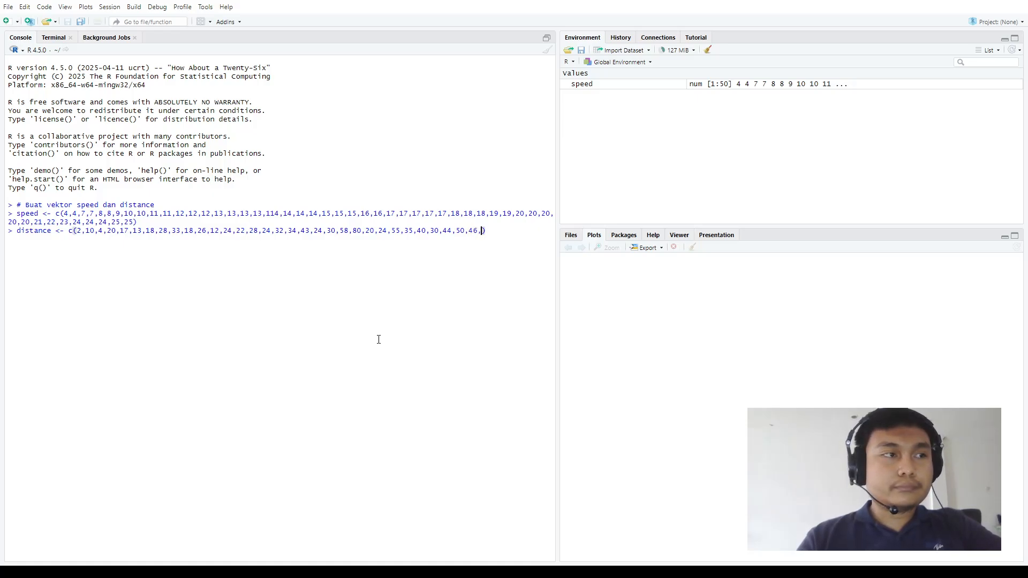
{"action": "type", "text": "53,"}
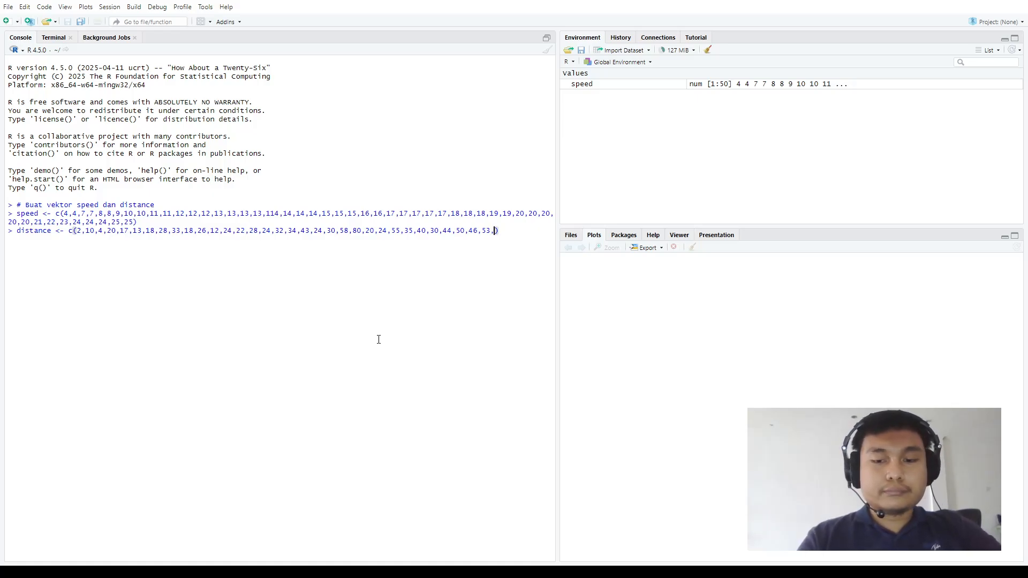
{"action": "type", "text": "70,80,"}
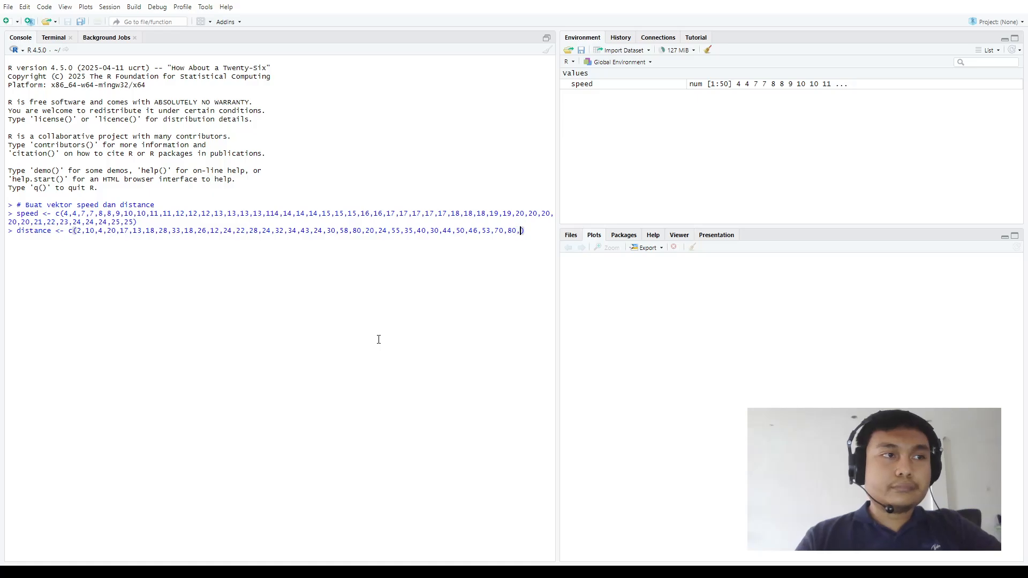
{"action": "type", "text": "36,"}
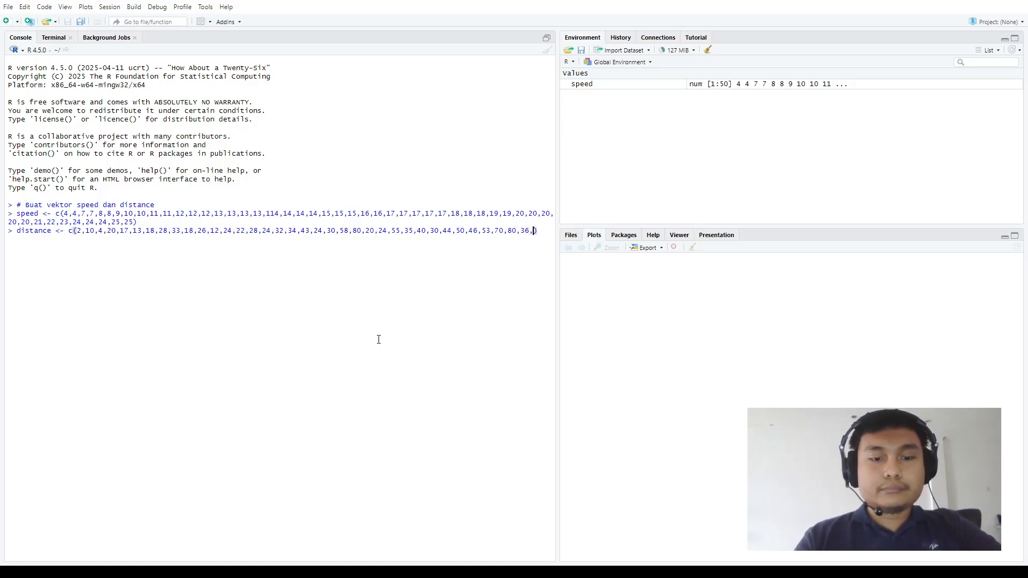
{"action": "type", "text": "46,"}
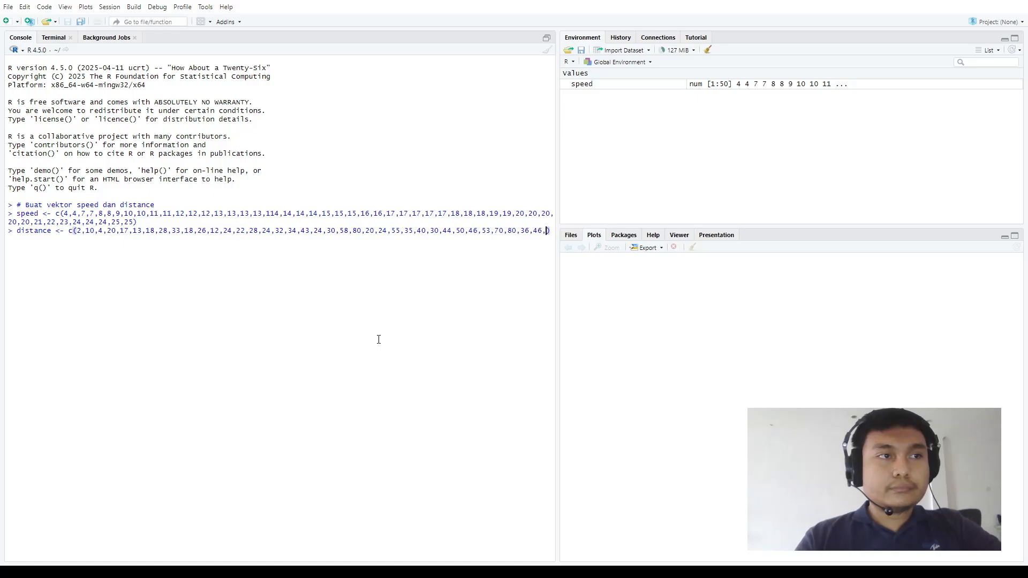
{"action": "type", "text": "68,"}
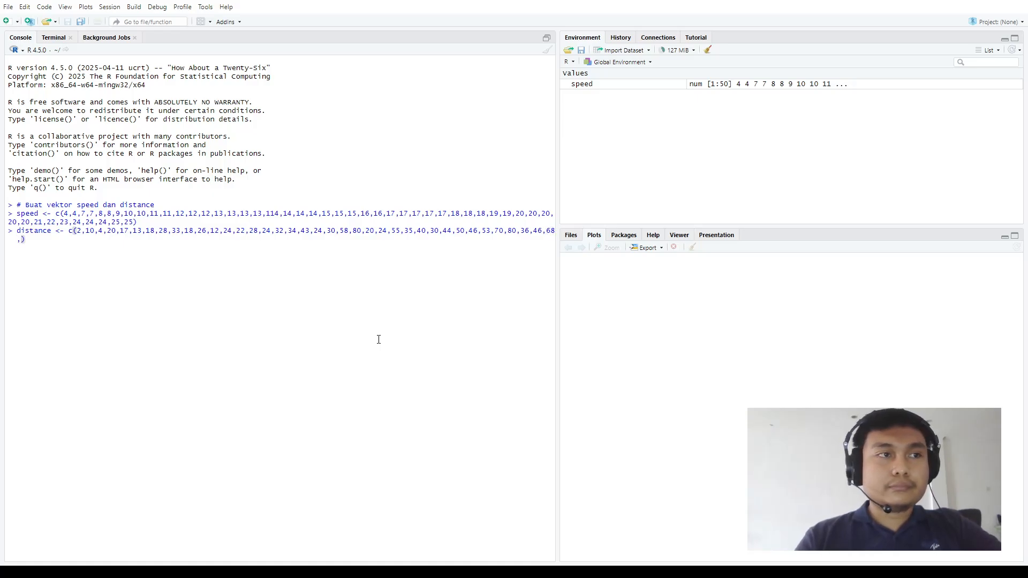
{"action": "type", "text": "34,"}
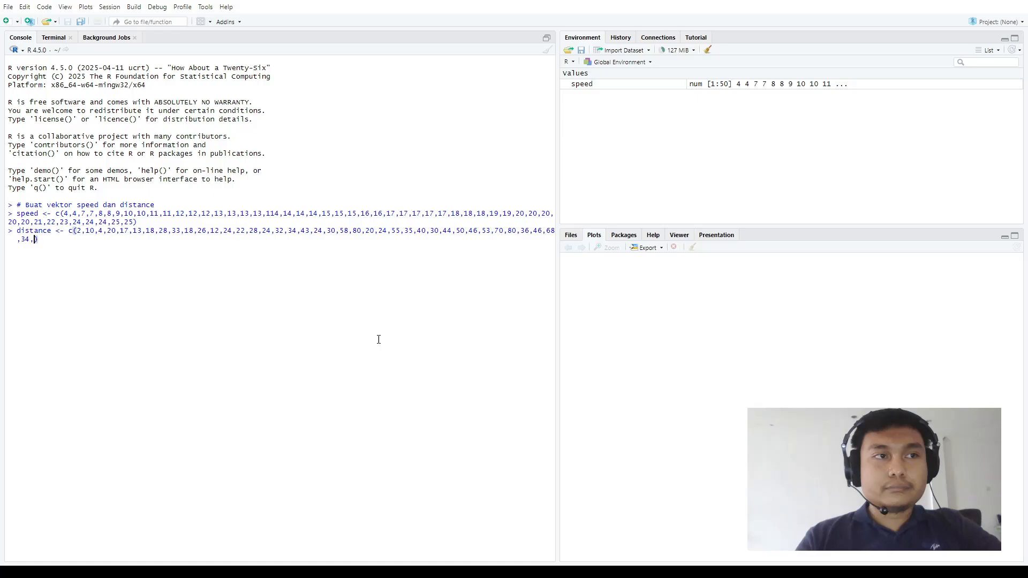
{"action": "type", "text": "48"}
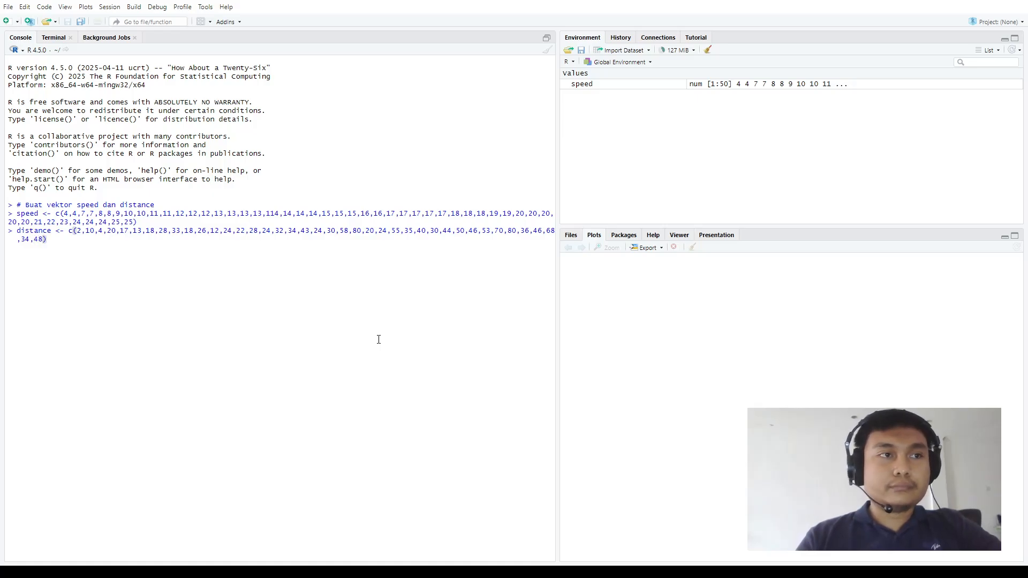
{"action": "type", "text": ",50,"}
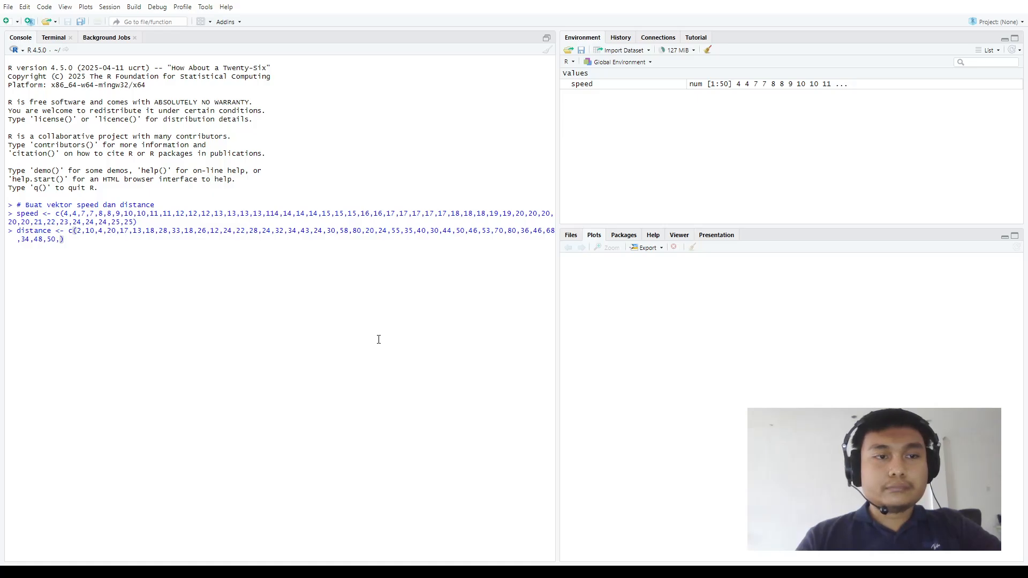
{"action": "type", "text": "56,"}
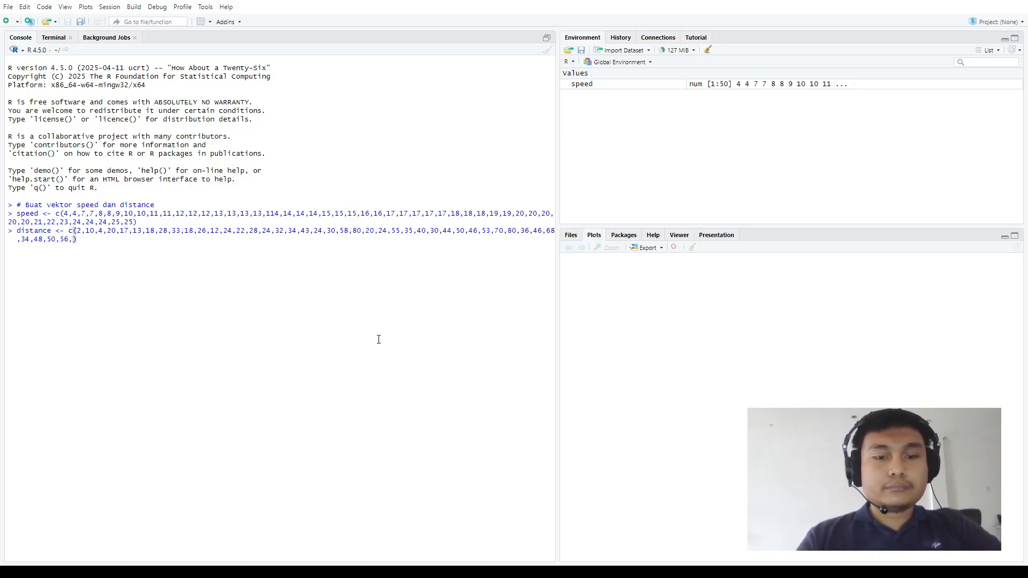
{"action": "type", "text": "60,64,"}
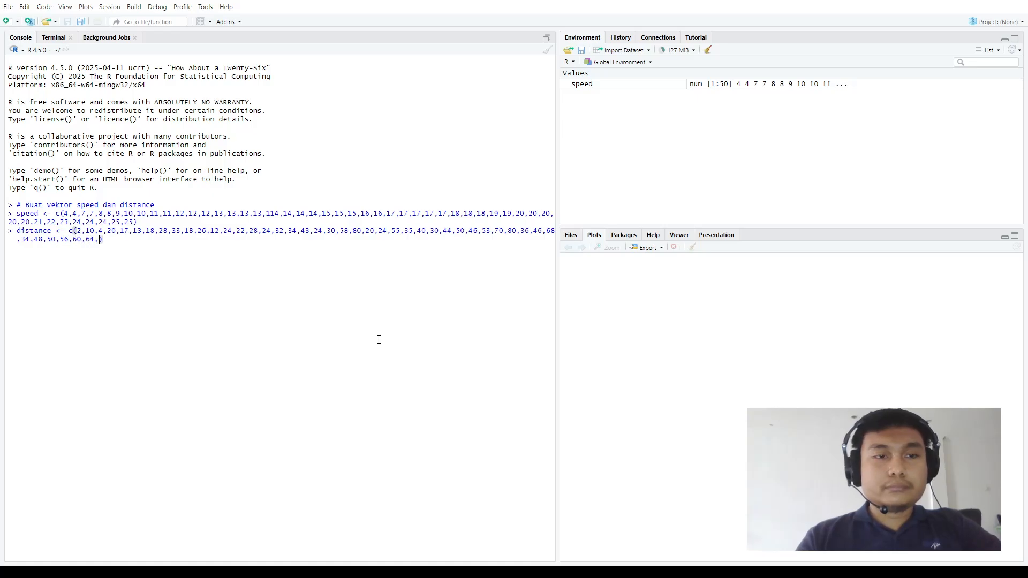
{"action": "type", "text": "56,72"}
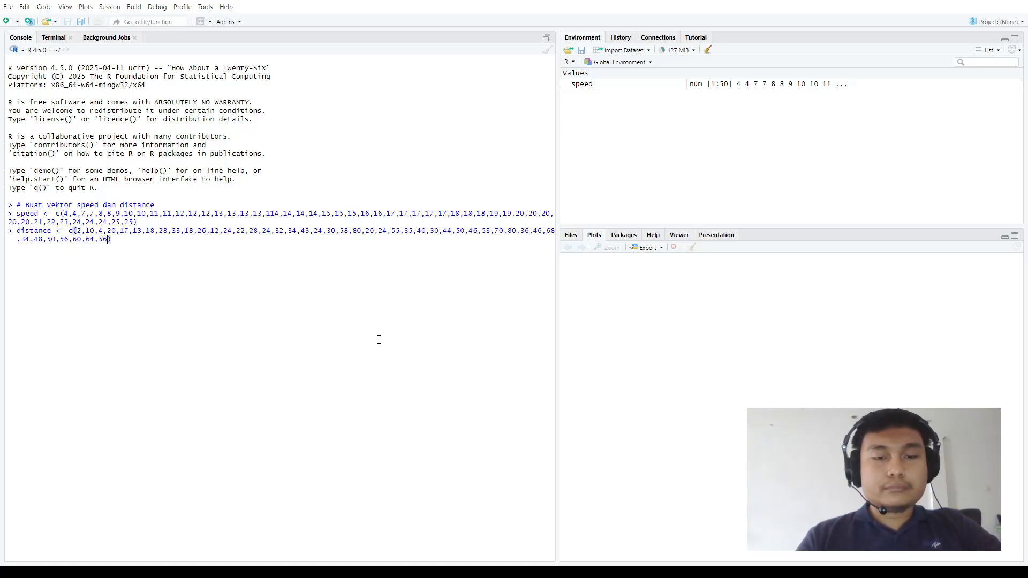
{"action": "type", "text": ",90,"}
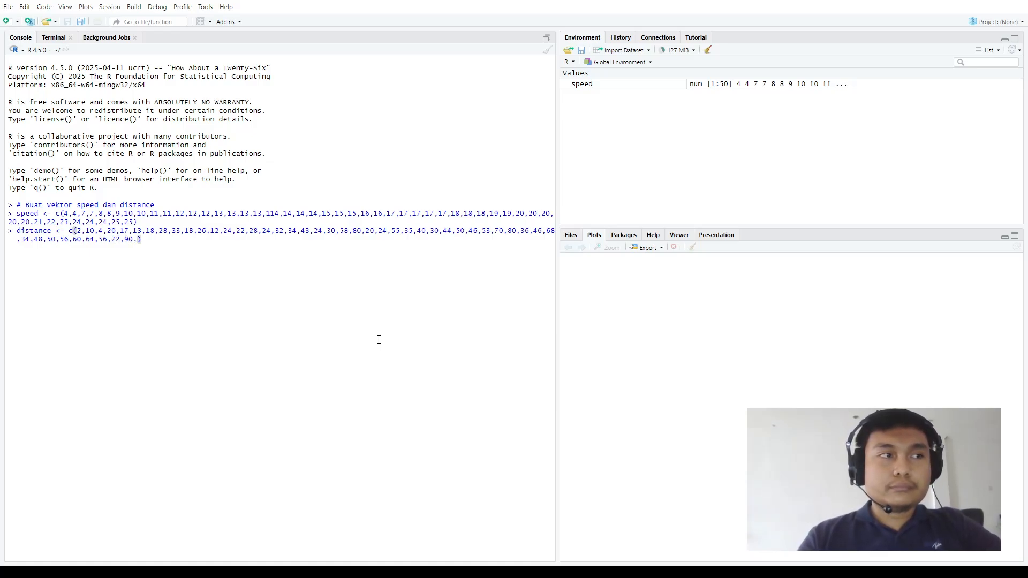
{"action": "type", "text": "92,"}
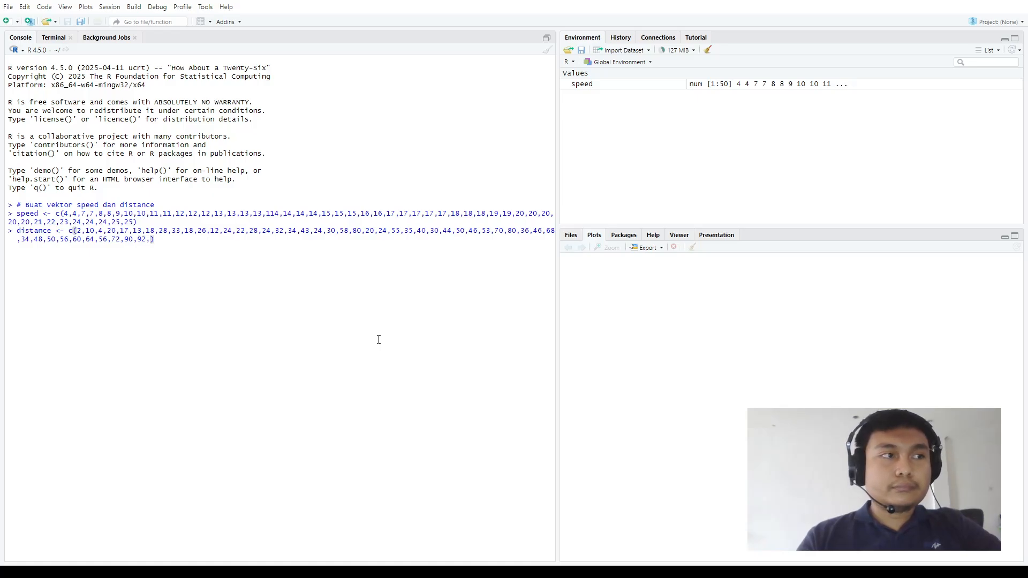
{"action": "type", "text": "110,8"}
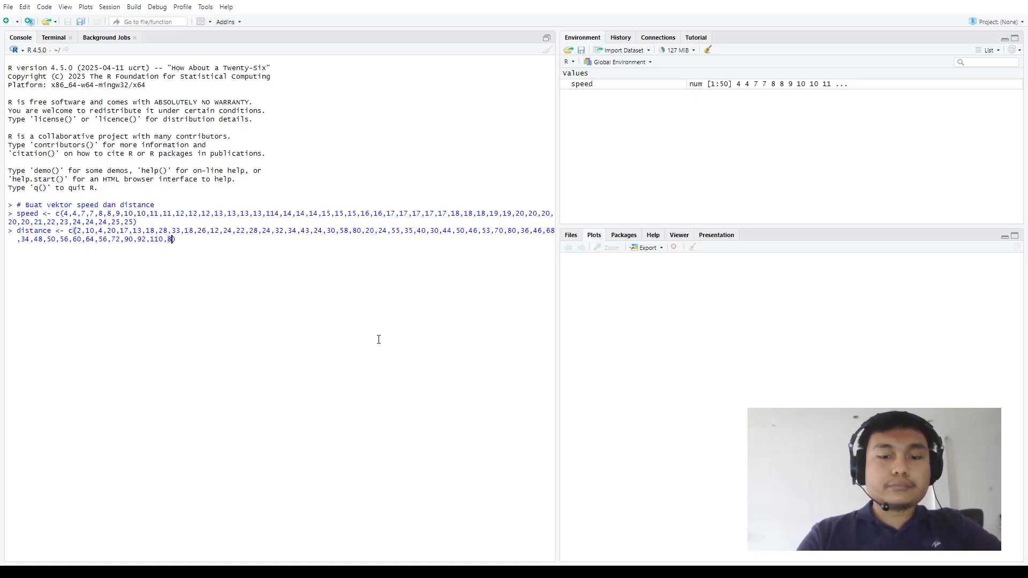
{"action": "type", "text": "5"}
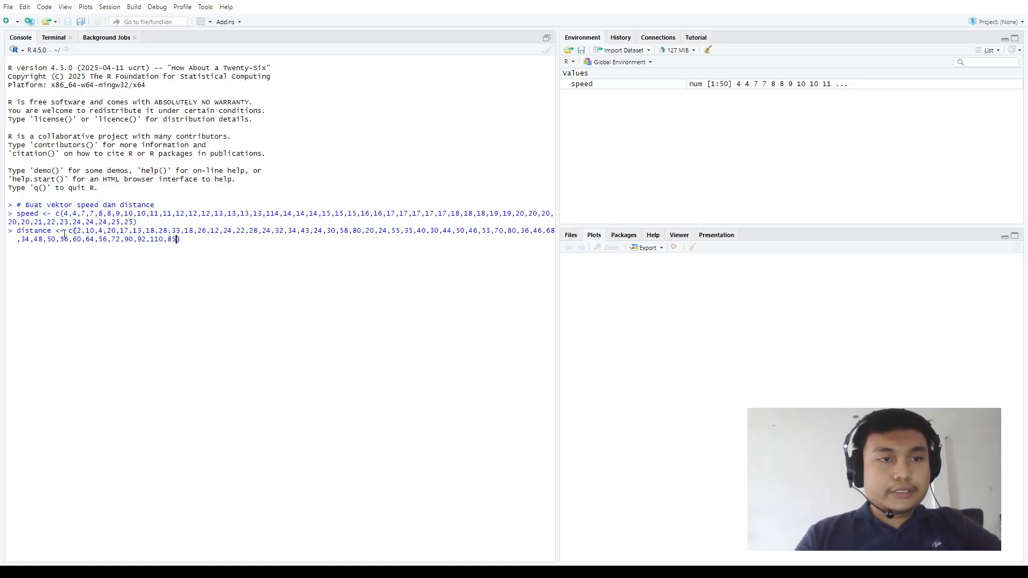
Check the entered distance values one by one from the start of the vector up to 90
{"action": "left_click", "coordinate": [74, 230]}
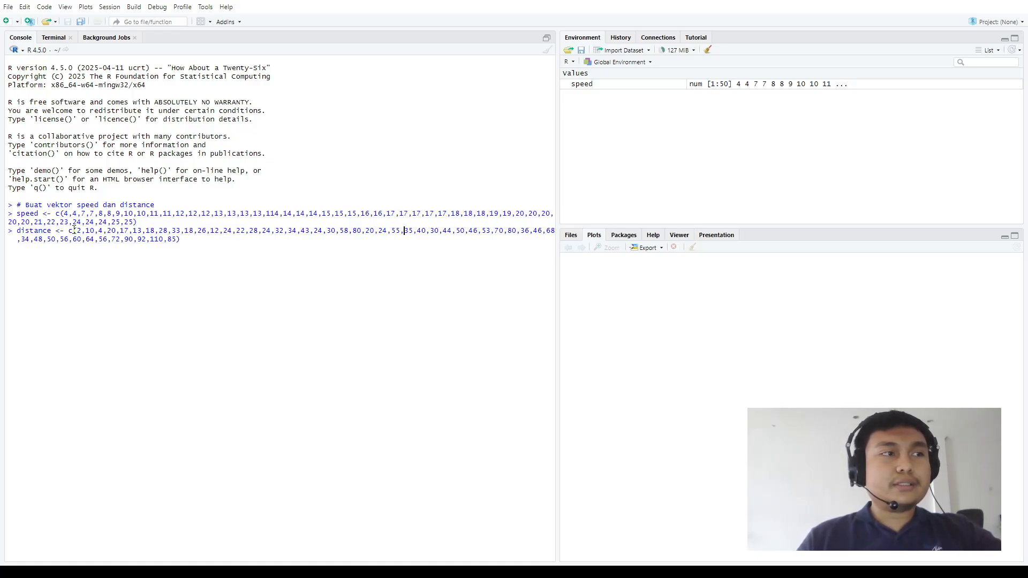
{"action": "key", "text": "Right"}
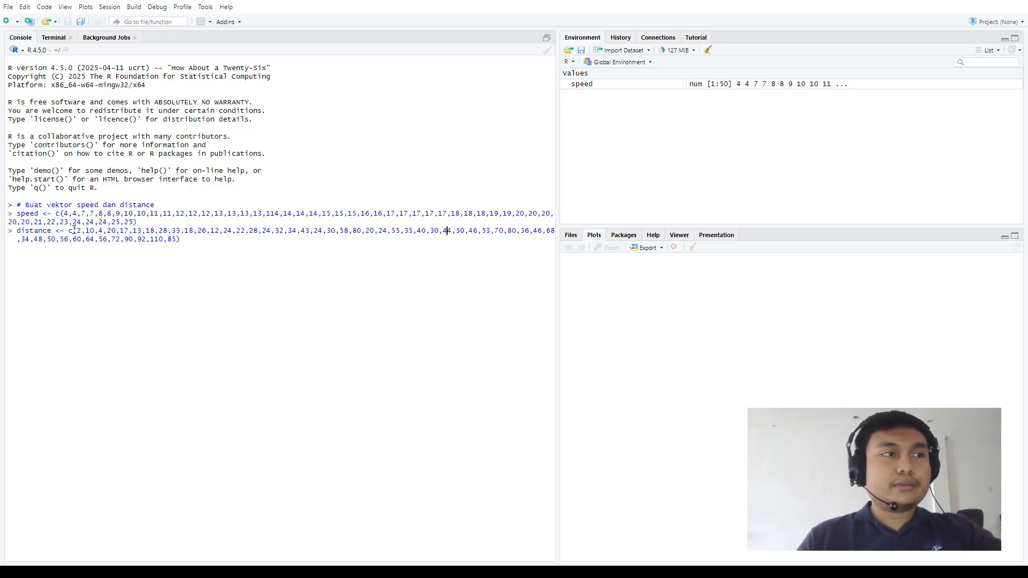
{"action": "key", "text": "Right"}
{"action": "key", "text": "Right"}
{"action": "key", "text": "Right"}
{"action": "key", "text": "Right"}
{"action": "key", "text": "Right"}
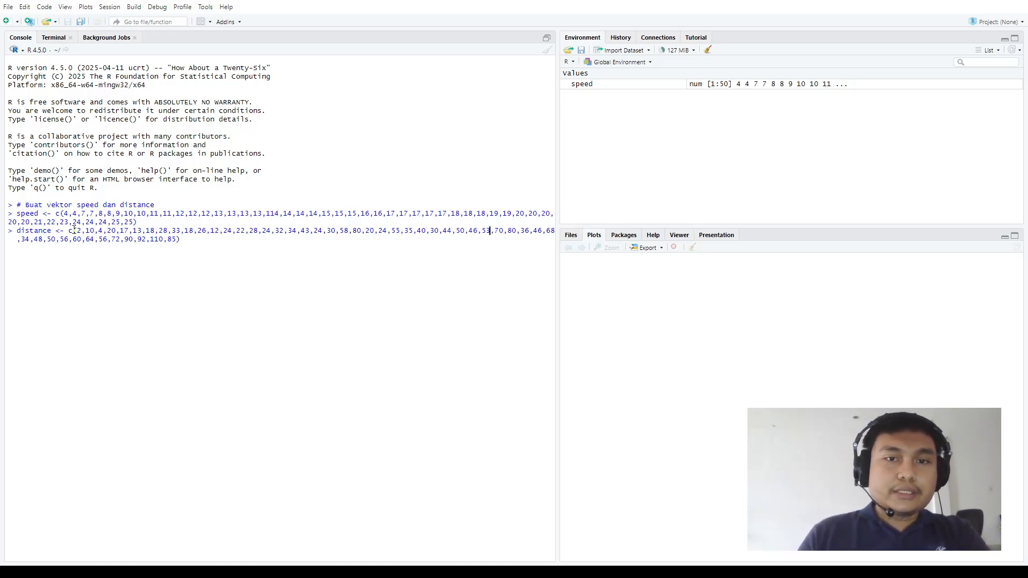
{"action": "key", "text": "Right"}
{"action": "key", "text": "Right"}
{"action": "key", "text": "Right"}
{"action": "key", "text": "Right"}
{"action": "key", "text": "Right"}
{"action": "key", "text": "Right"}
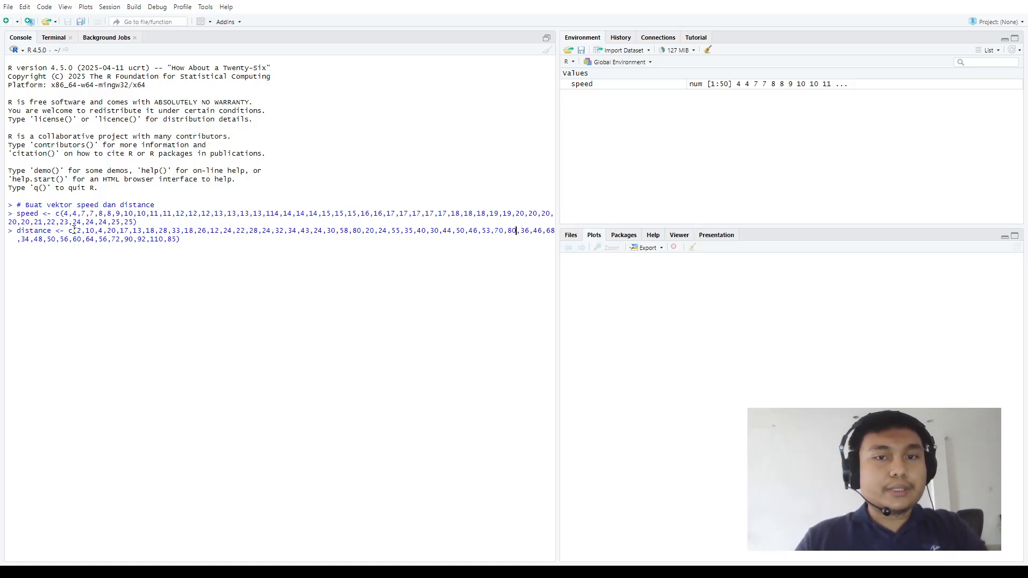
{"action": "key", "text": "Right"}
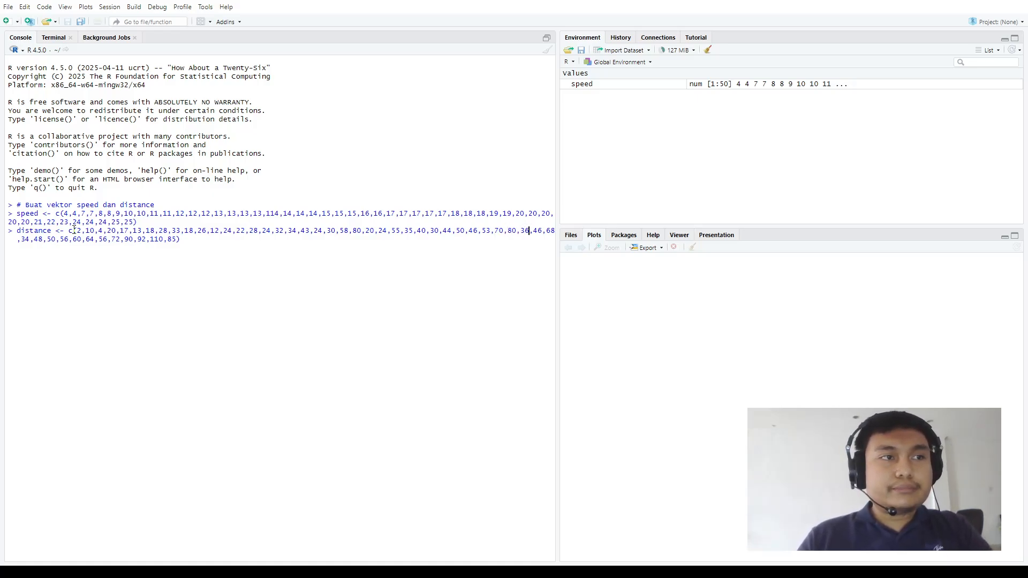
{"action": "key", "text": "Right"}
{"action": "key", "text": "Right"}
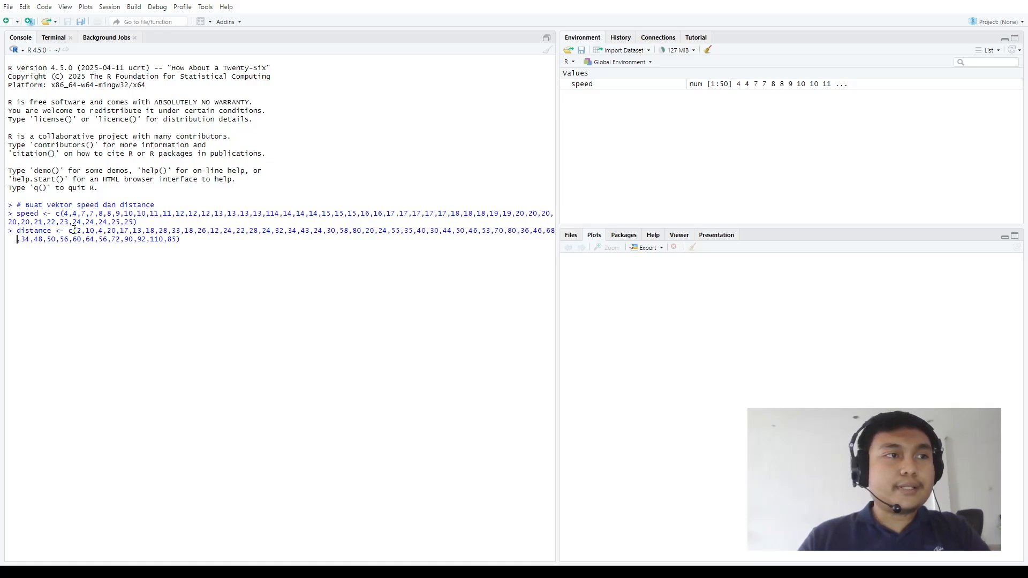
{"action": "key", "text": "Right"}
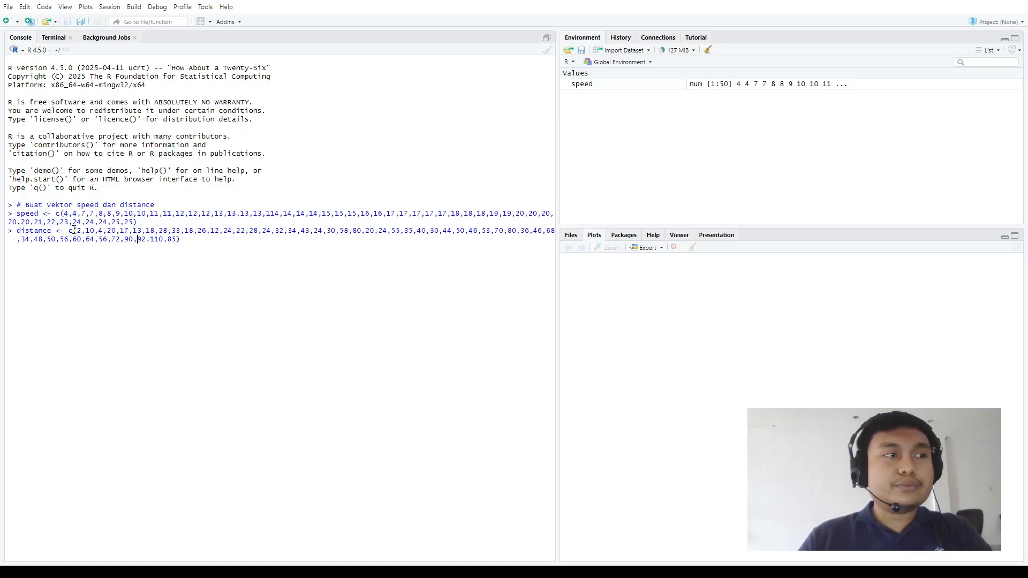
Check the last distance values and run the assignment to store the distance vector
{"action": "key", "text": "Right"}
{"action": "key", "text": "Right"}
{"action": "key", "text": "Right"}
{"action": "key", "text": "Right"}
{"action": "key", "text": "Right"}
{"action": "key", "text": "Right"}
{"action": "key", "text": "Right"}
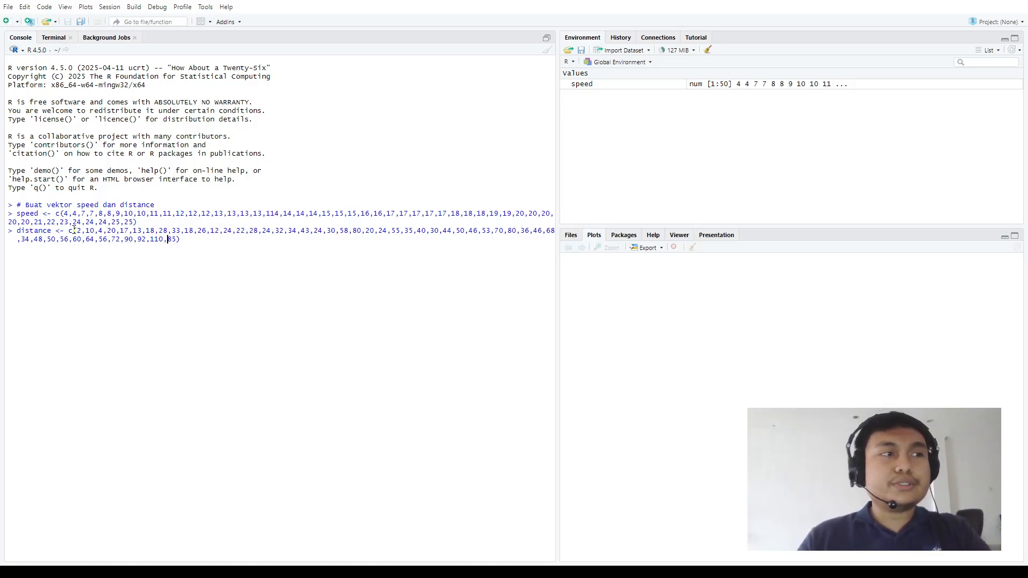
{"action": "key", "text": "Return"}
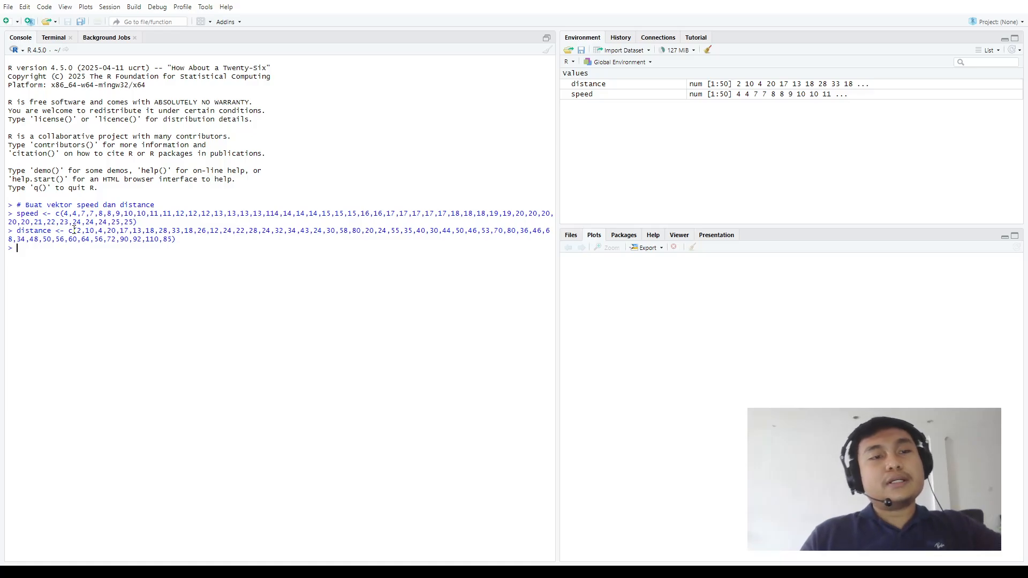
Calculate the mean of speed and store it as mean_speed with mean_speed <- mean(speed)
{"action": "type", "text": "mea"}
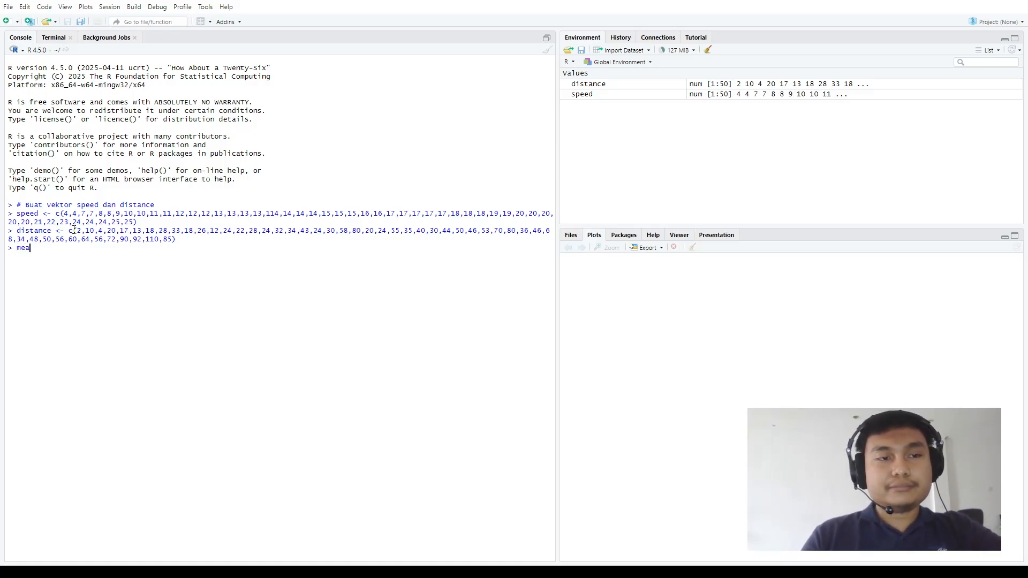
{"action": "type", "text": "n_speed"}
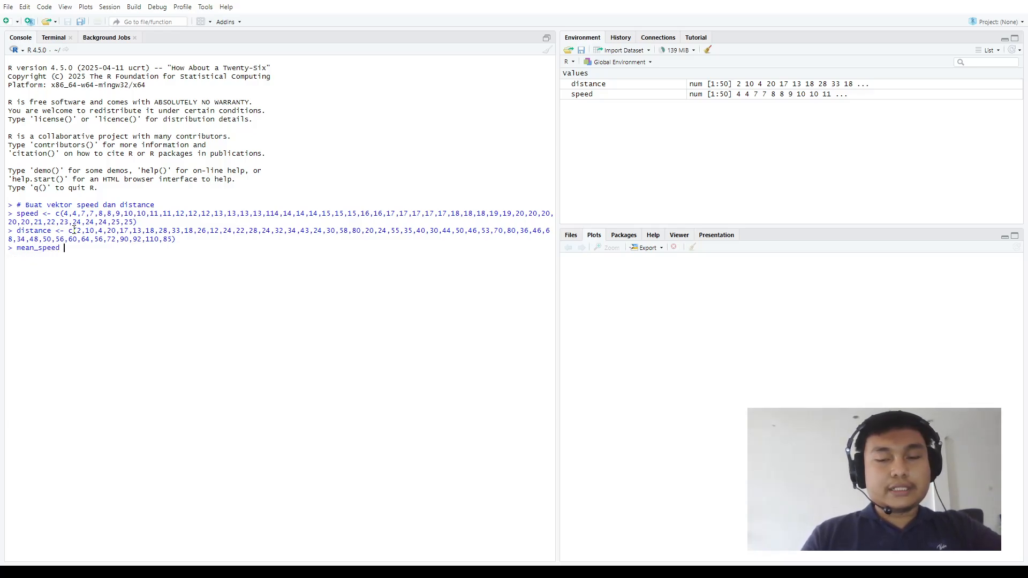
{"action": "type", "text": " ("}
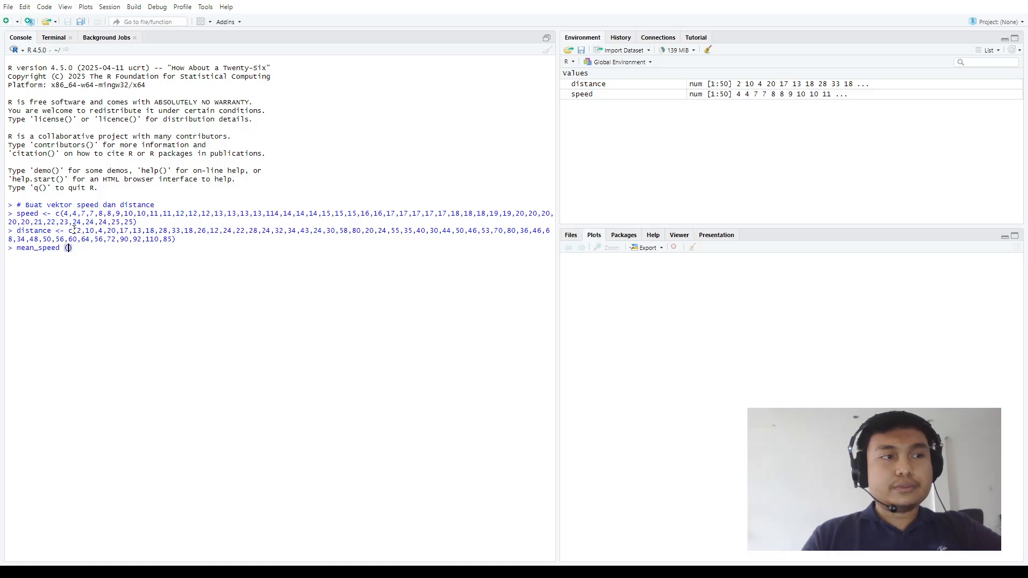
{"action": "key", "text": "BackSpace"}
{"action": "type", "text": "<-"}
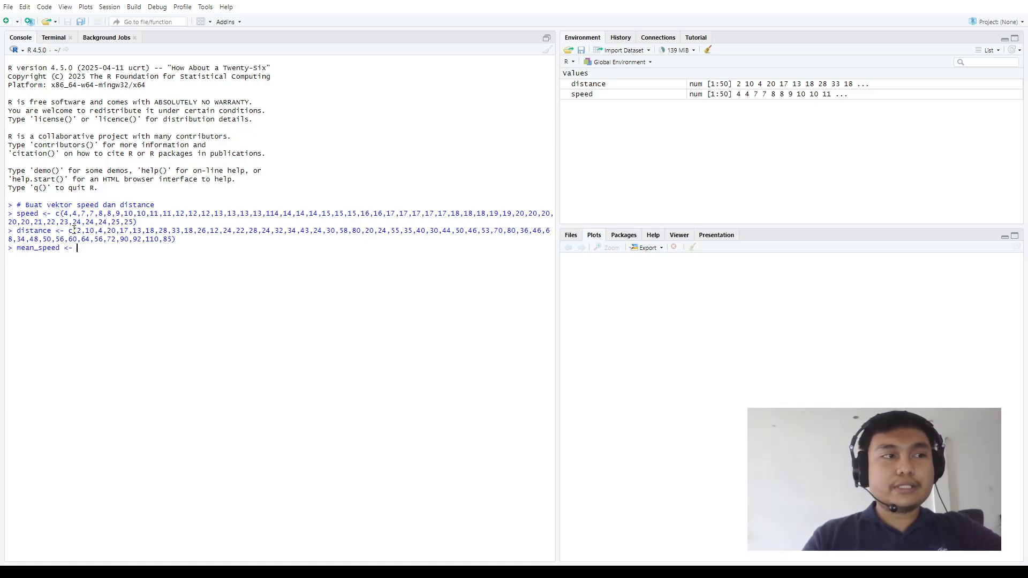
{"action": "type", "text": " mean"}
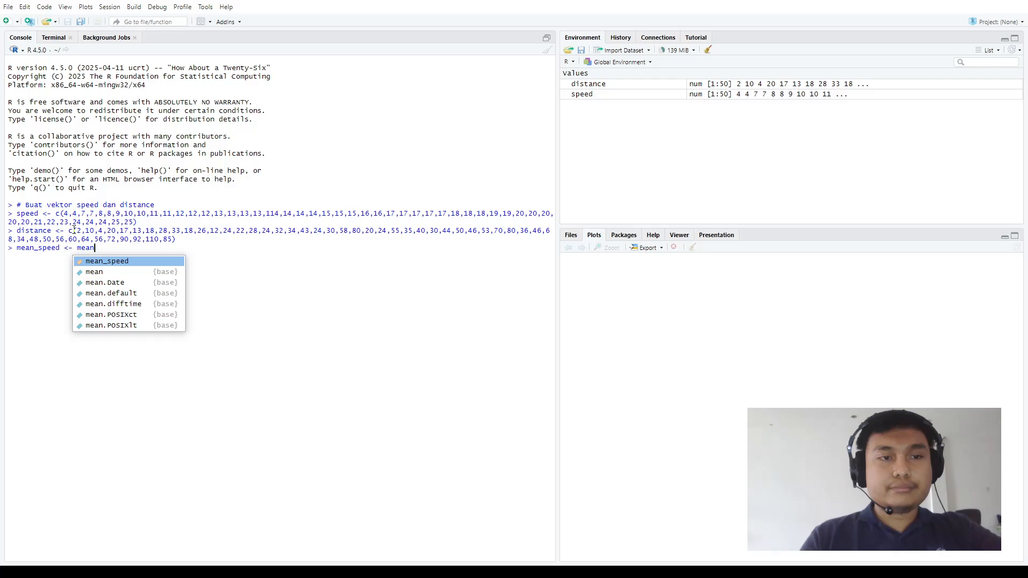
{"action": "key", "text": "Tab"}
{"action": "type", "text": "speed"}
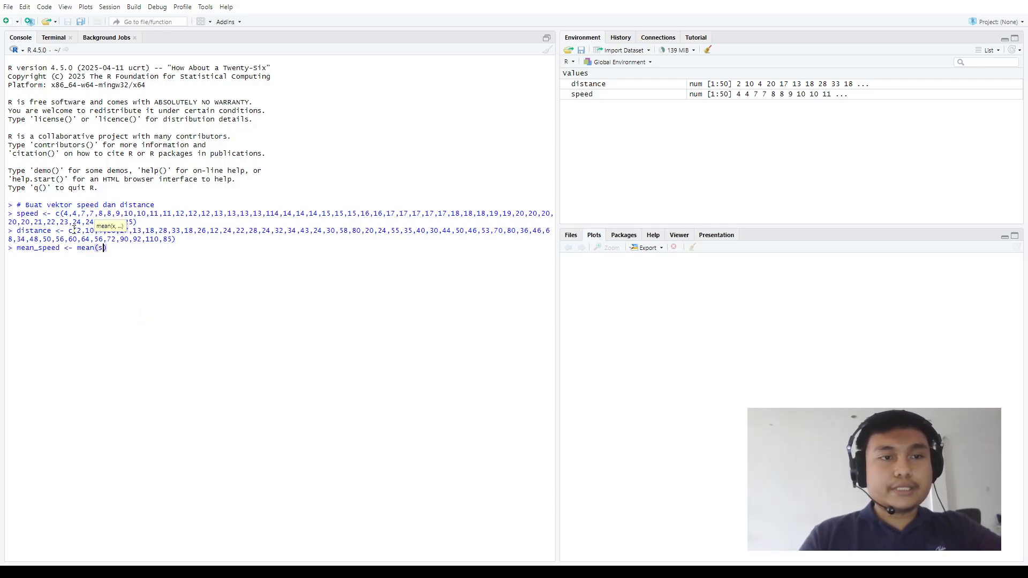
{"action": "key", "text": "Return"}
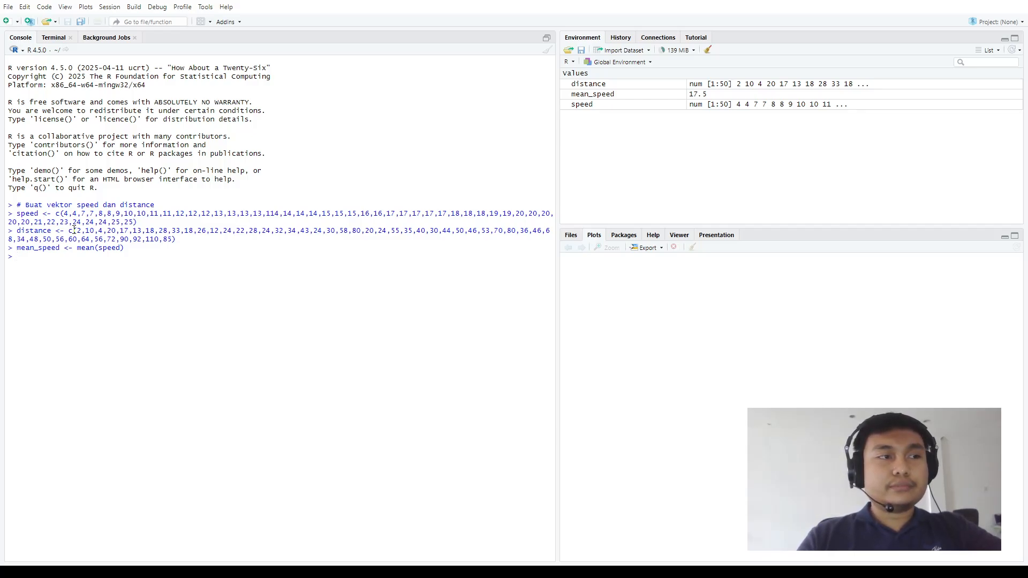
Calculate the mean of distance and store it as mean_distance with mean_distance <- mean(distance)
{"action": "type", "text": "mean"}
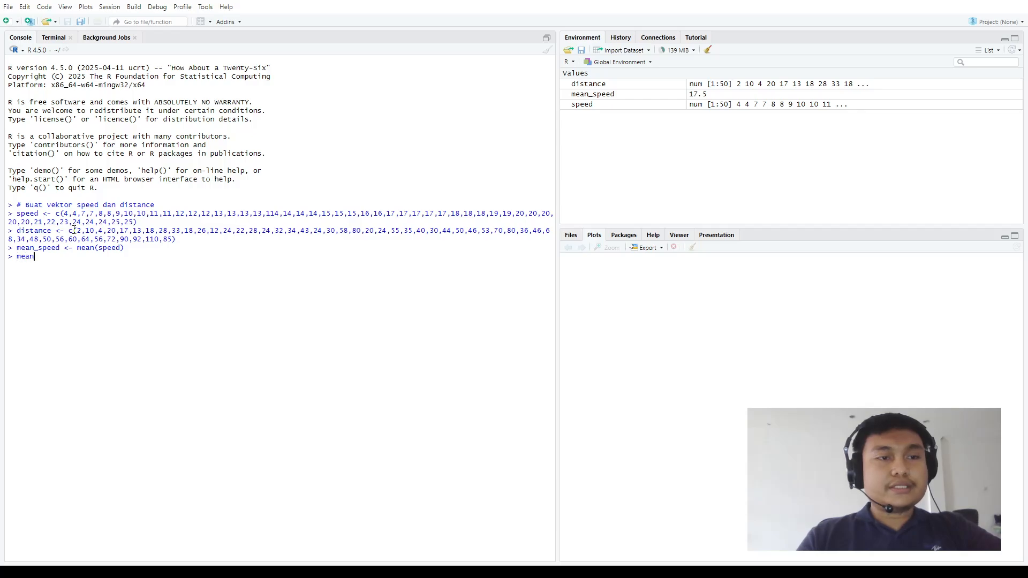
{"action": "type", "text": "_distance"}
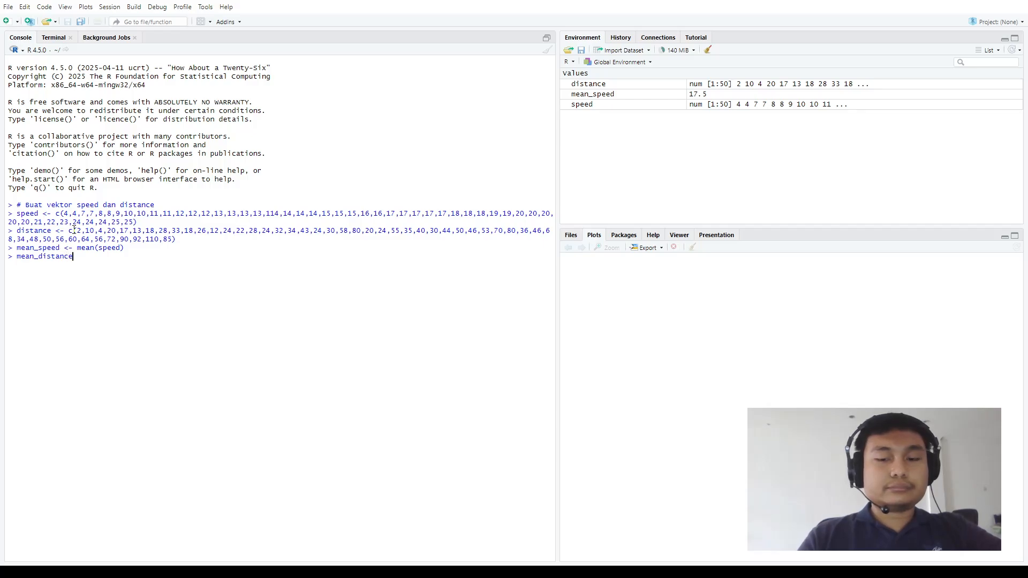
{"action": "type", "text": " <-"}
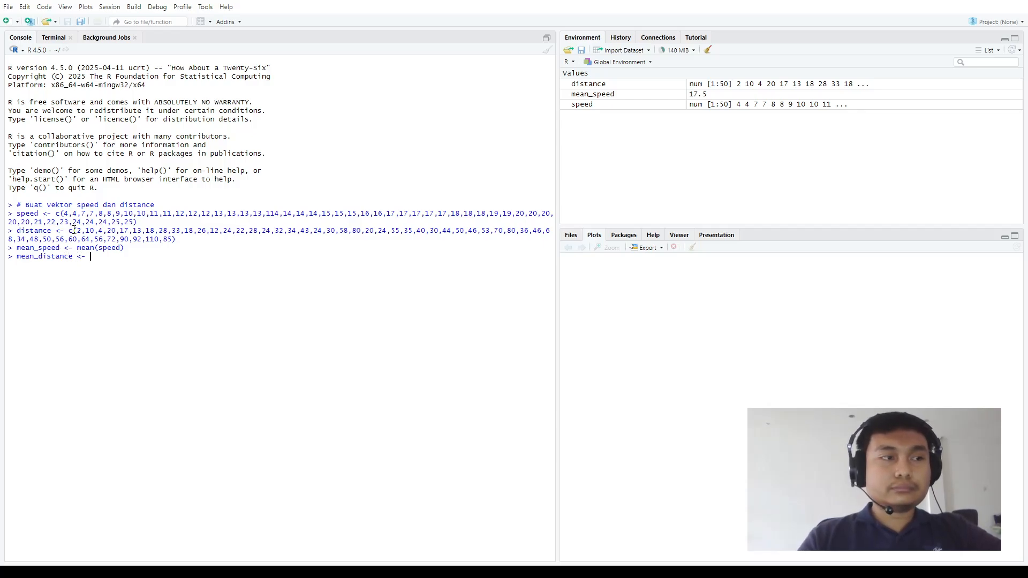
{"action": "type", "text": " mean"}
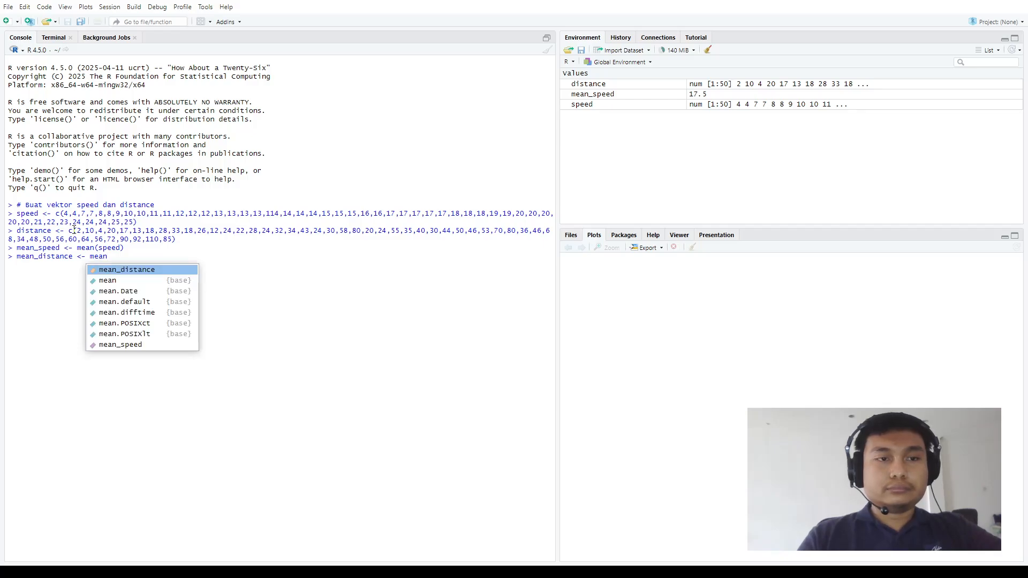
{"action": "type", "text": "(di"}
{"action": "type", "text": "stance"}
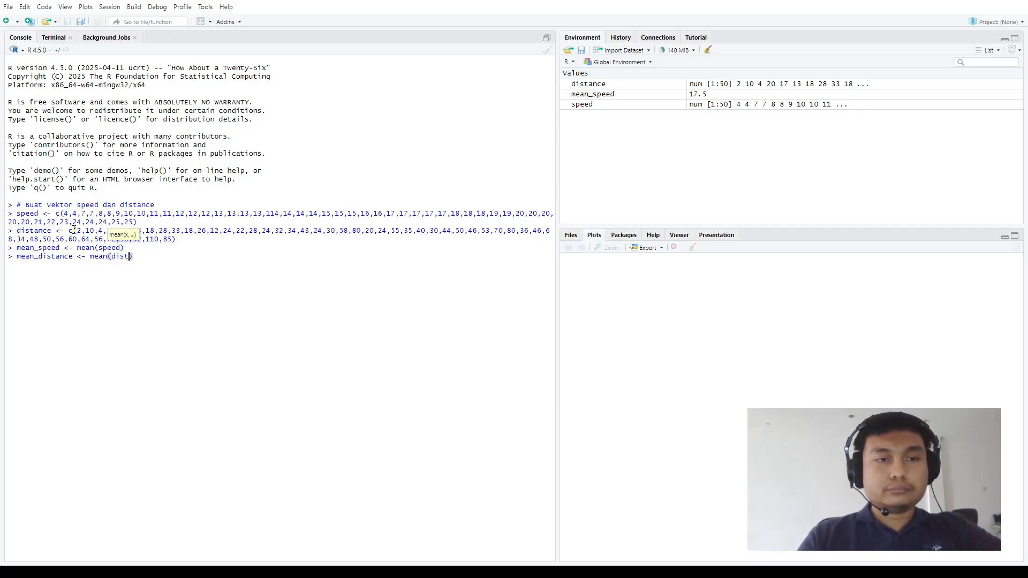
{"action": "key", "text": "Return"}
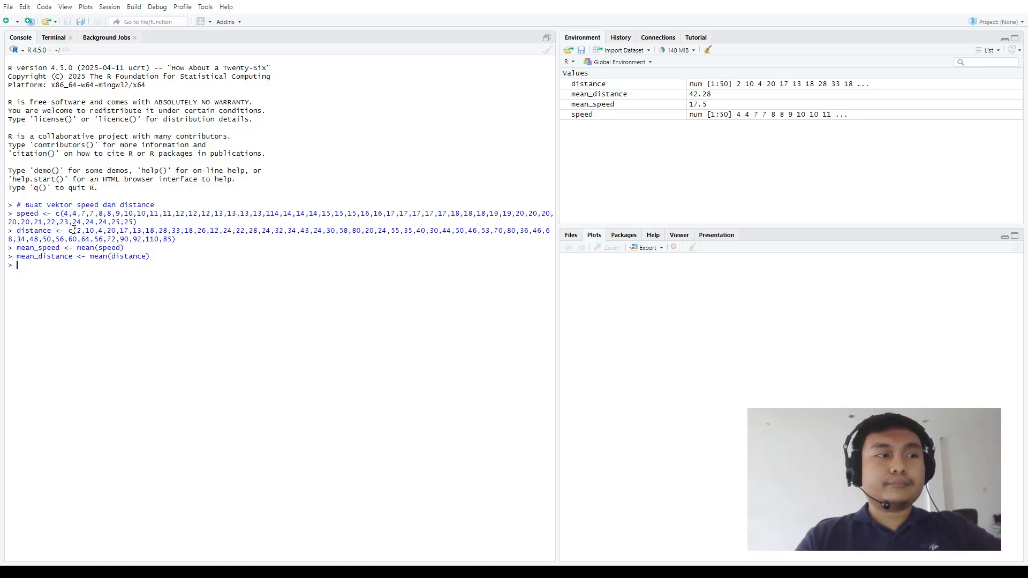
Calculate the standard deviation of distance and store it as sd_distance with sd_distance <- sd(distance)
{"action": "type", "text": "sd_"}
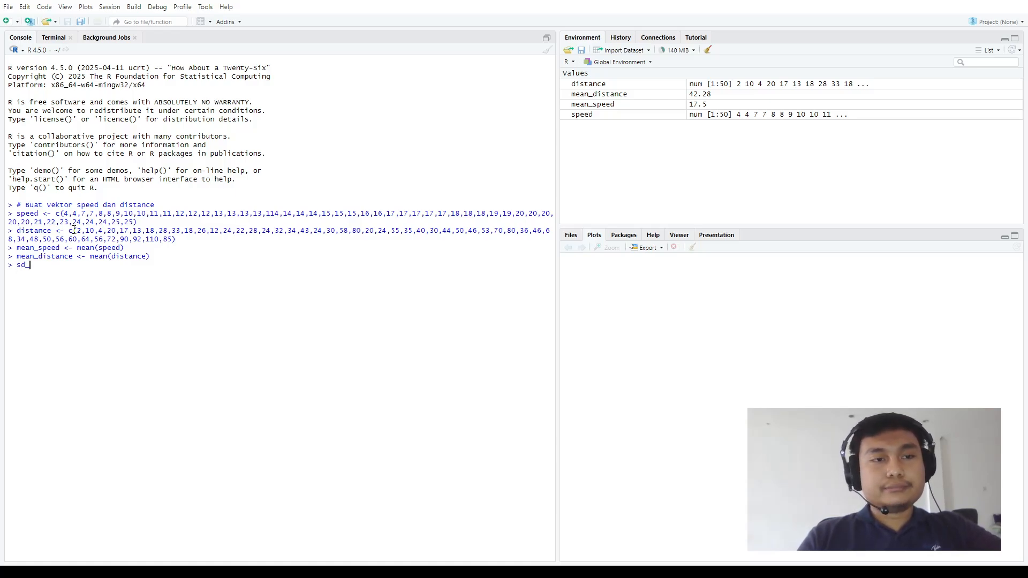
{"action": "key", "text": "Tab"}
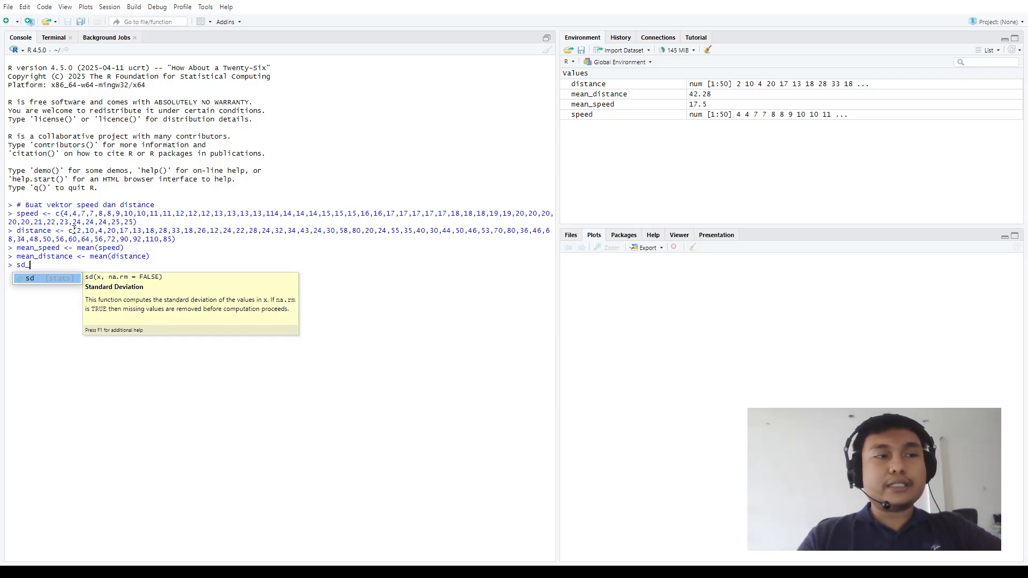
{"action": "type", "text": "_d"}
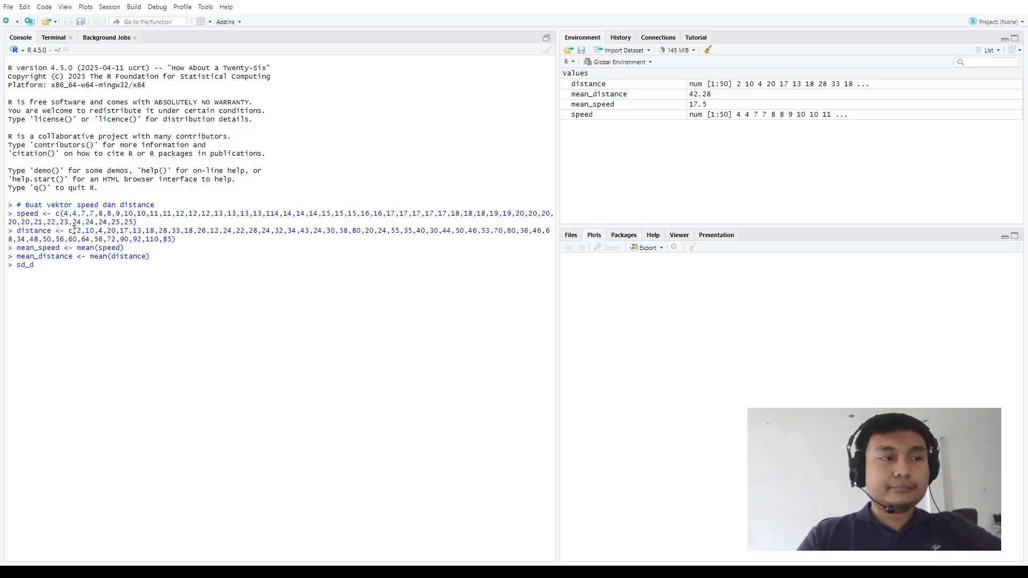
{"action": "type", "text": "istance"}
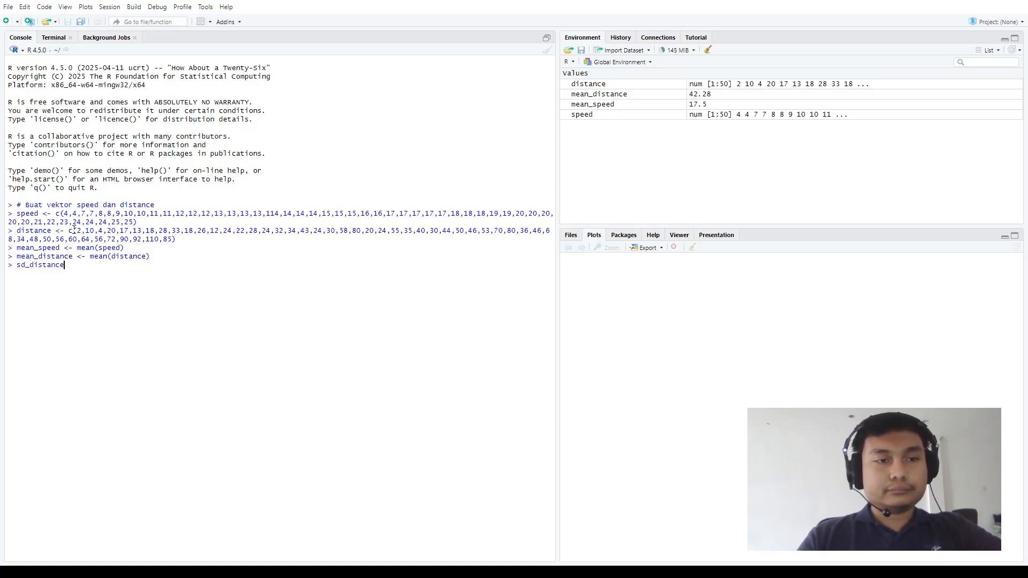
{"action": "type", "text": " <- "}
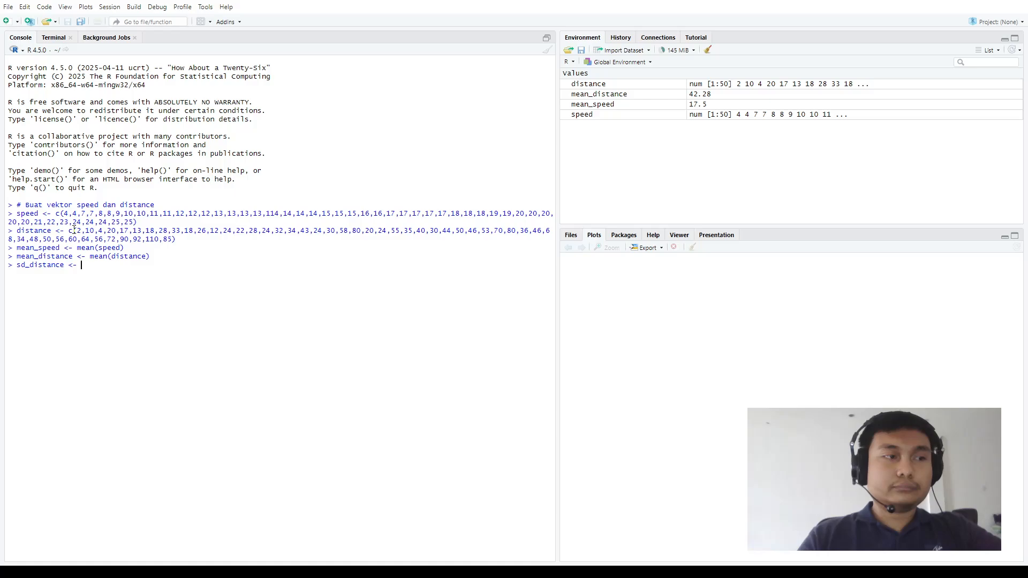
{"action": "type", "text": "sd"}
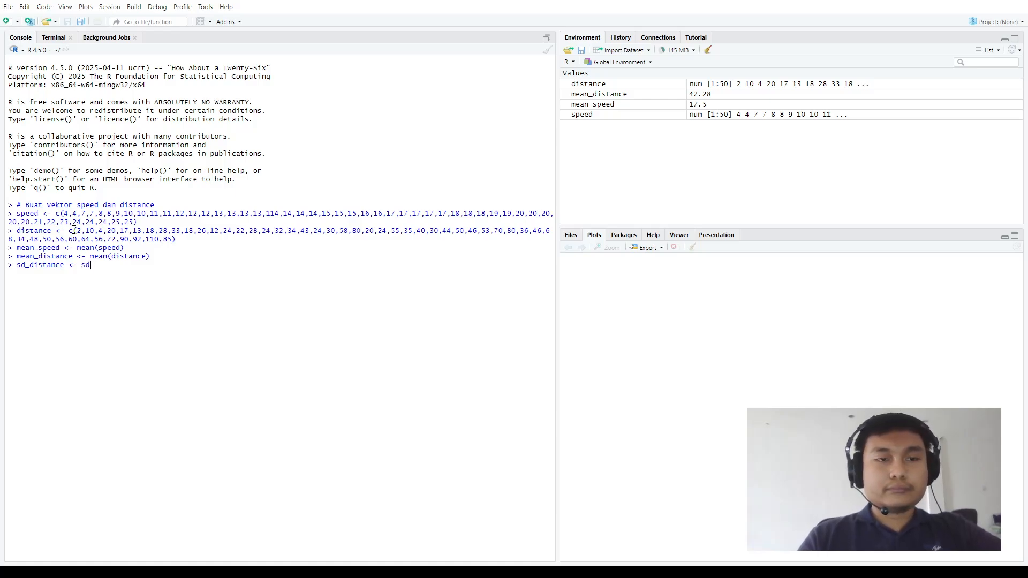
{"action": "type", "text": "(distance"}
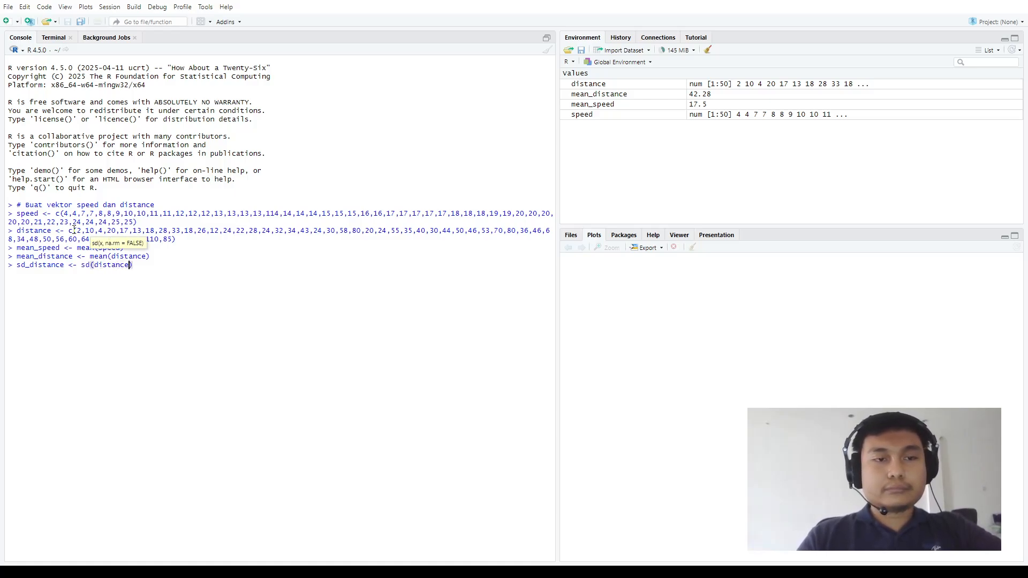
{"action": "key", "text": "Return"}
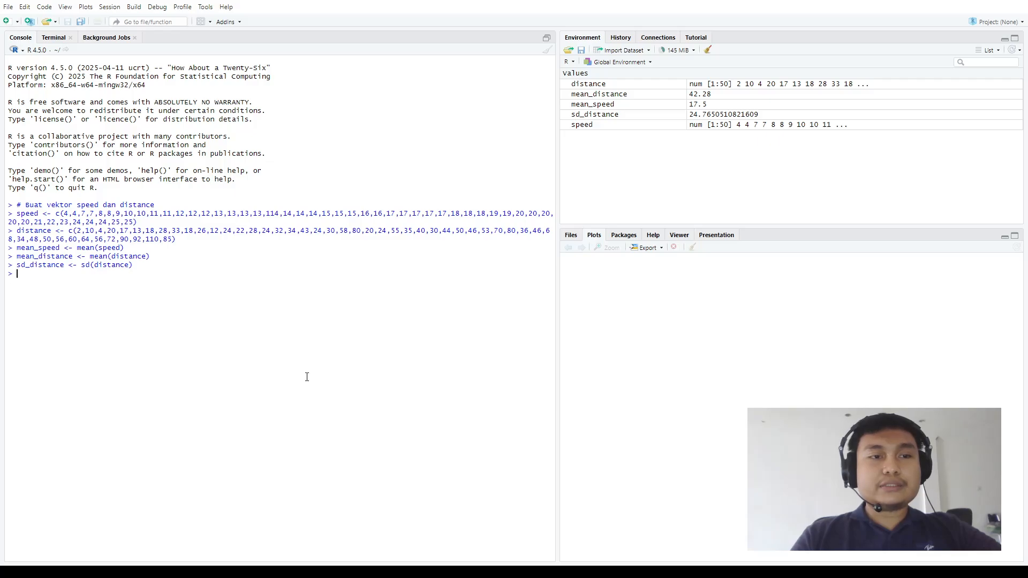
Print the stored value of mean_speed in the console
{"action": "type", "text": "mean"}
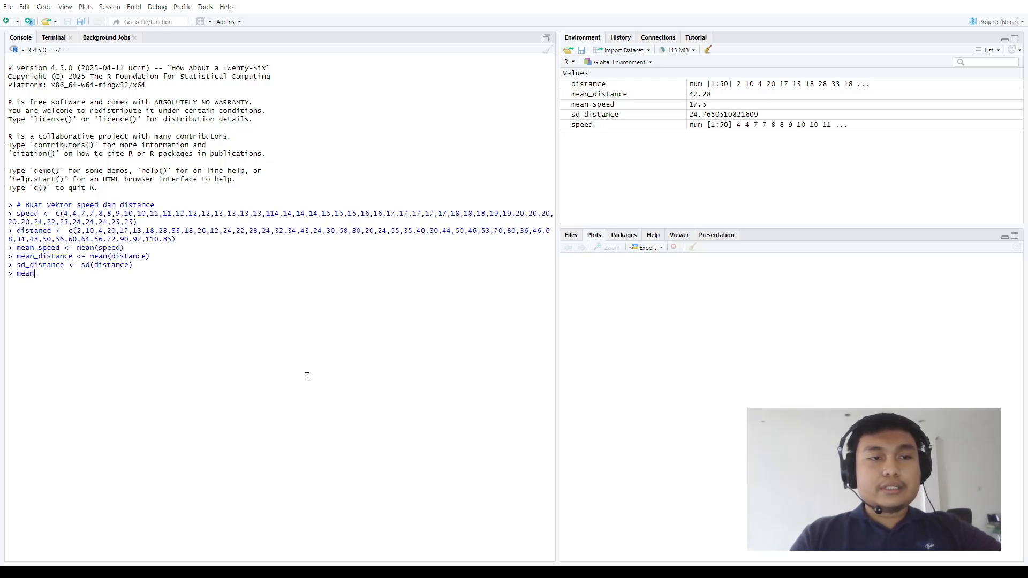
{"action": "type", "text": "_"}
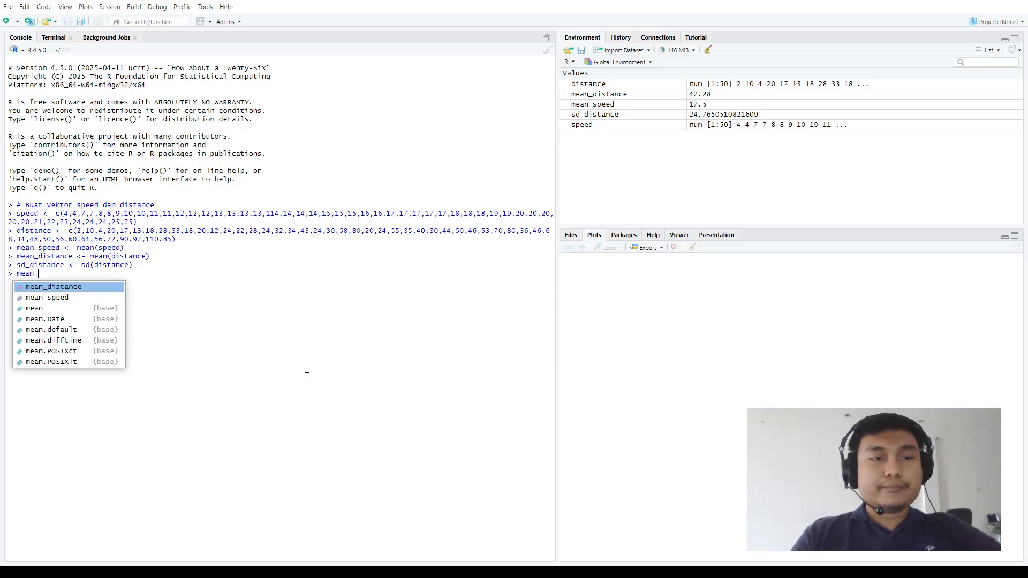
{"action": "type", "text": "speed"}
{"action": "key", "text": "Return"}
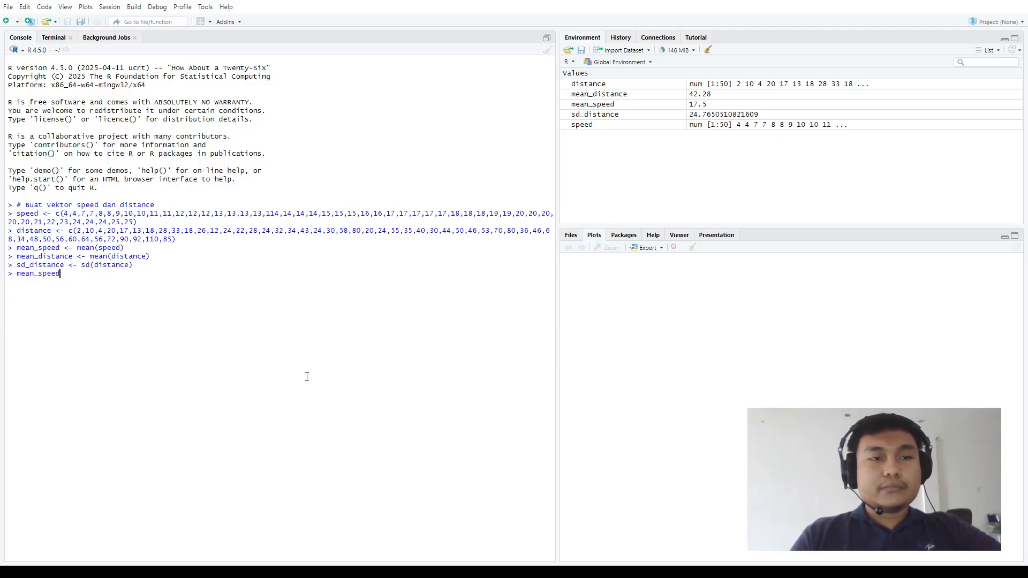
{"action": "key", "text": "Return"}
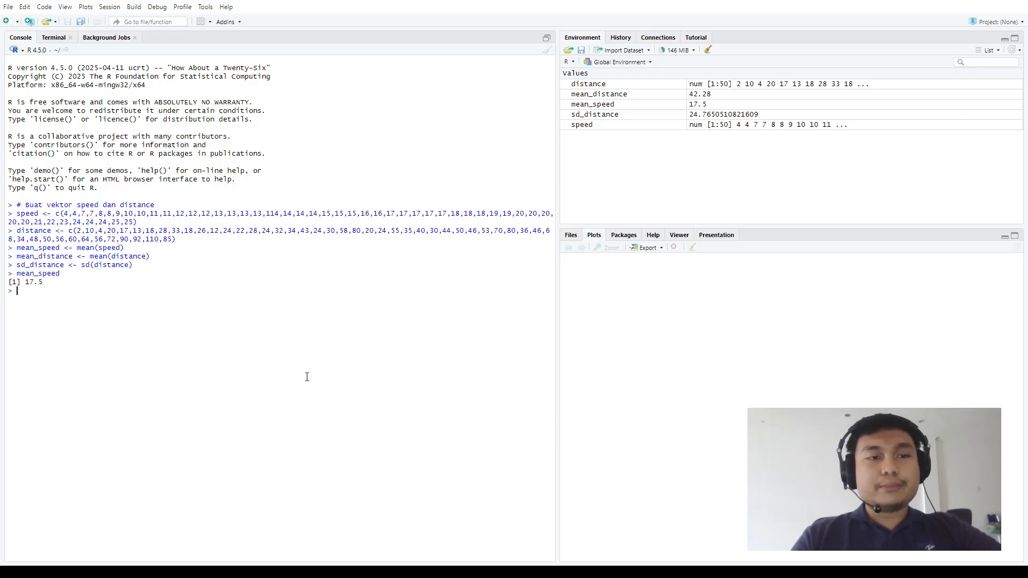
Print the stored value of mean_distance by reusing the previous command with speed replaced by distance
{"action": "key", "text": "Up"}
{"action": "key", "text": "BackSpace"}
{"action": "key", "text": "BackSpace"}
{"action": "key", "text": "BackSpace"}
{"action": "key", "text": "BackSpace"}
{"action": "key", "text": "BackSpace"}
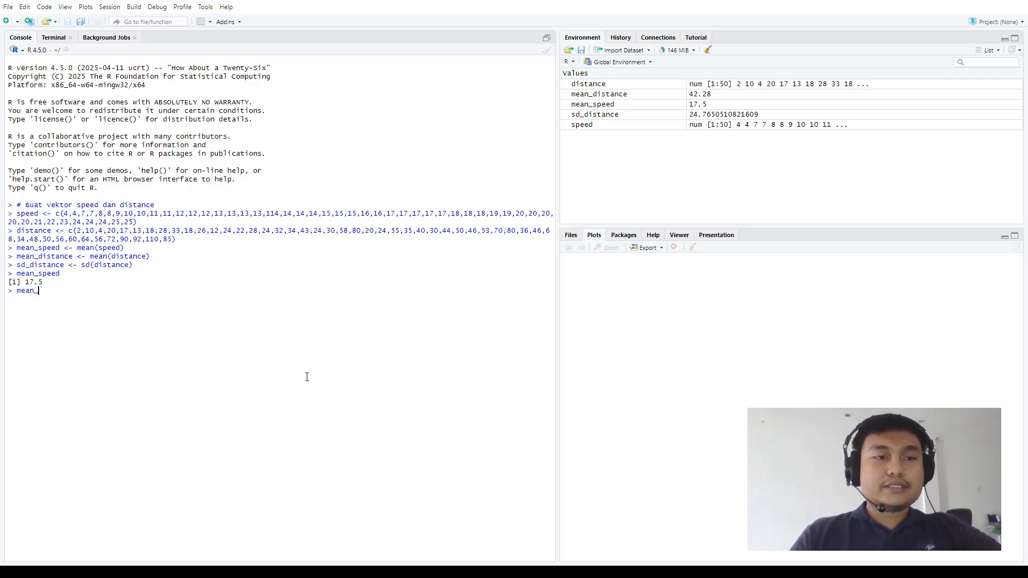
{"action": "type", "text": "dist"}
{"action": "key", "text": "Return"}
{"action": "key", "text": "Return"}
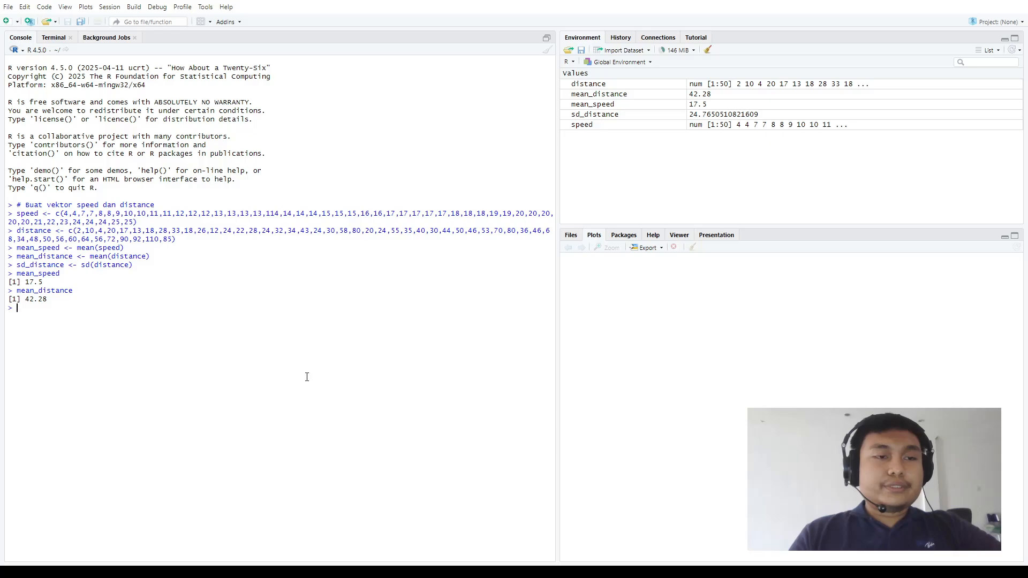
Print the stored standard deviation sd_distance in the console
{"action": "type", "text": "sd"}
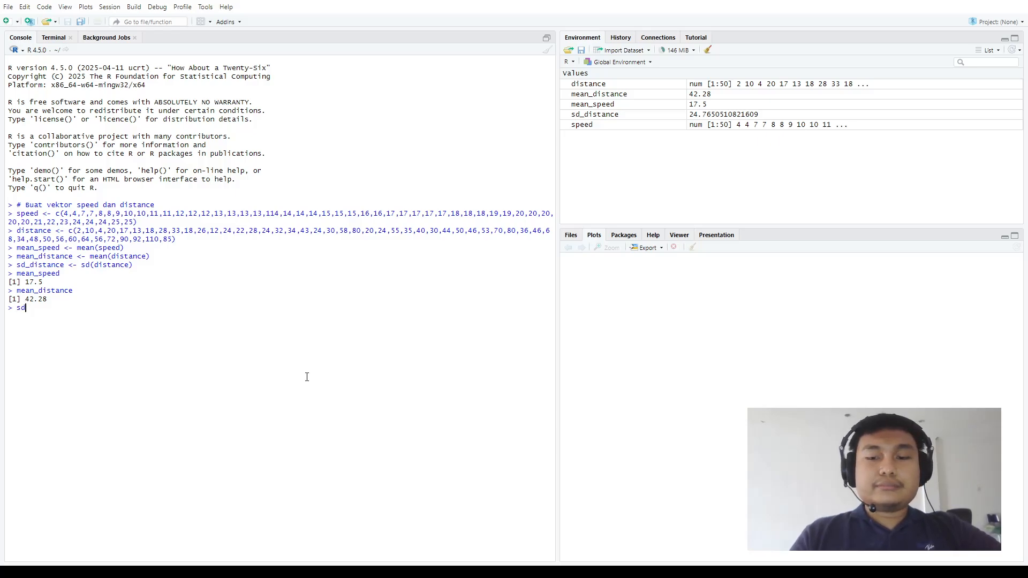
{"action": "type", "text": "_"}
{"action": "key", "text": "Return"}
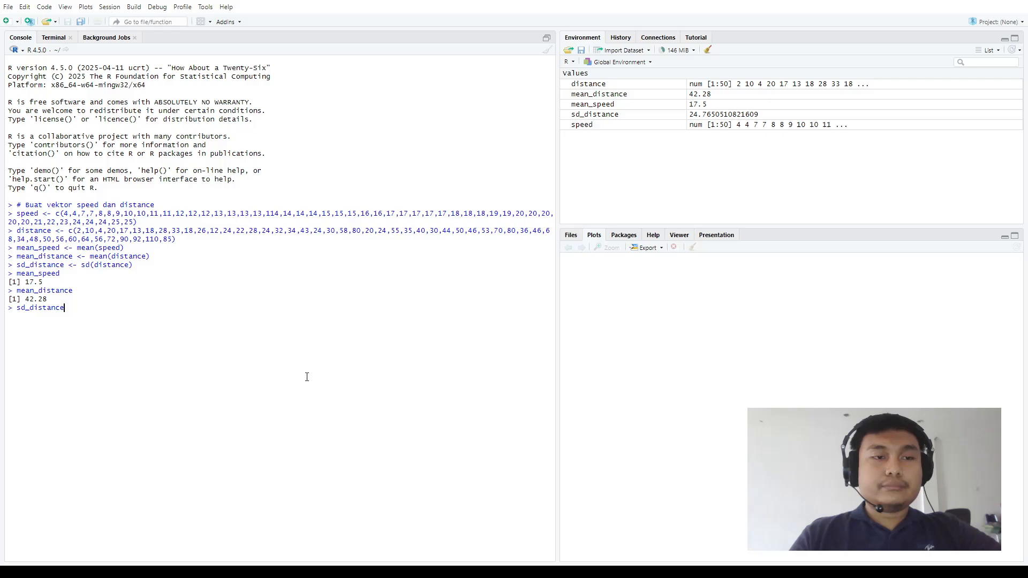
{"action": "key", "text": "Return"}
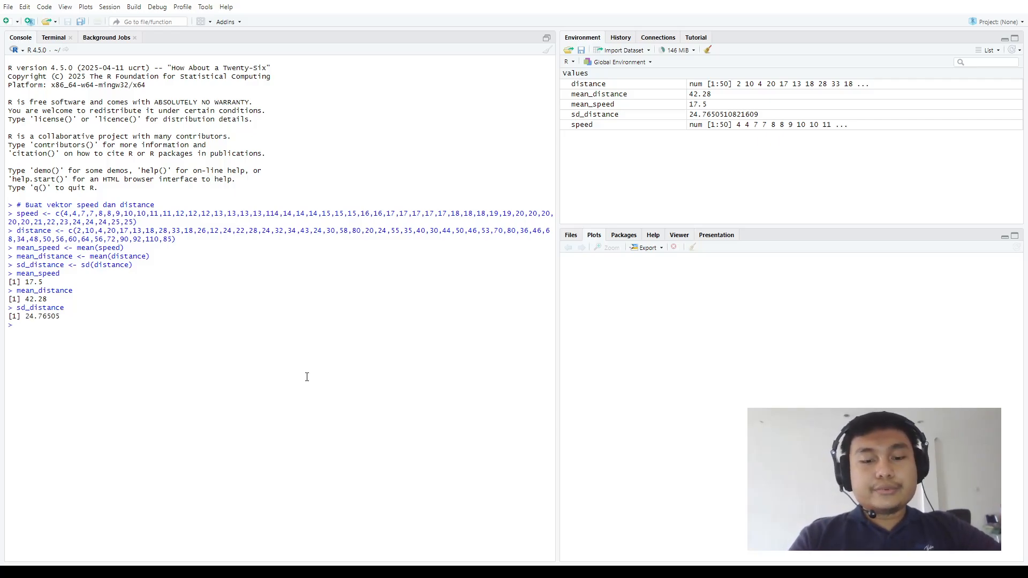
Output the mean speed with a text label by running cat("Rata-rata kecepatan:", mean_speed)
{"action": "type", "text": "cat"}
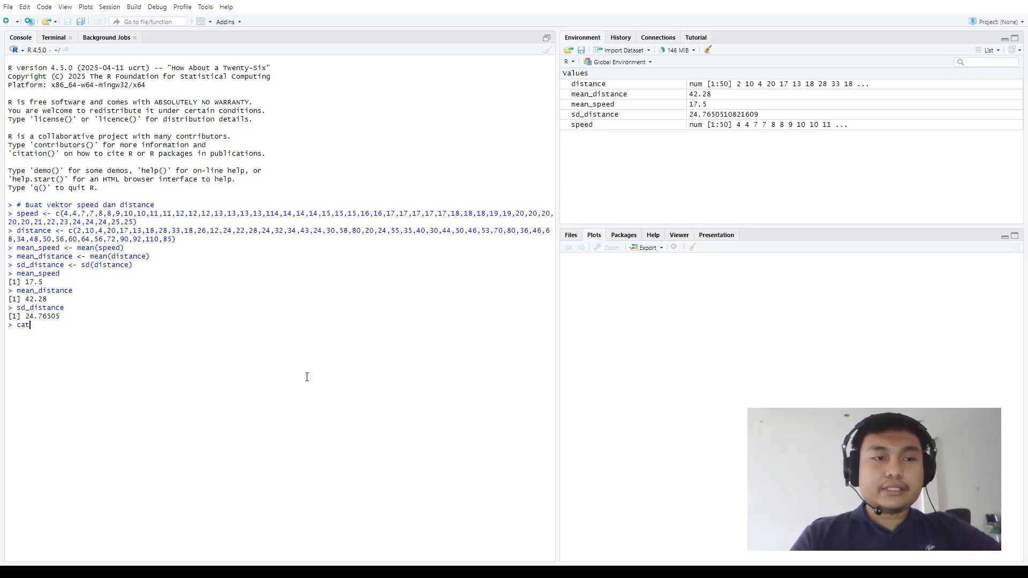
{"action": "type", "text": "("}
{"action": "type", "text": "\"S"}
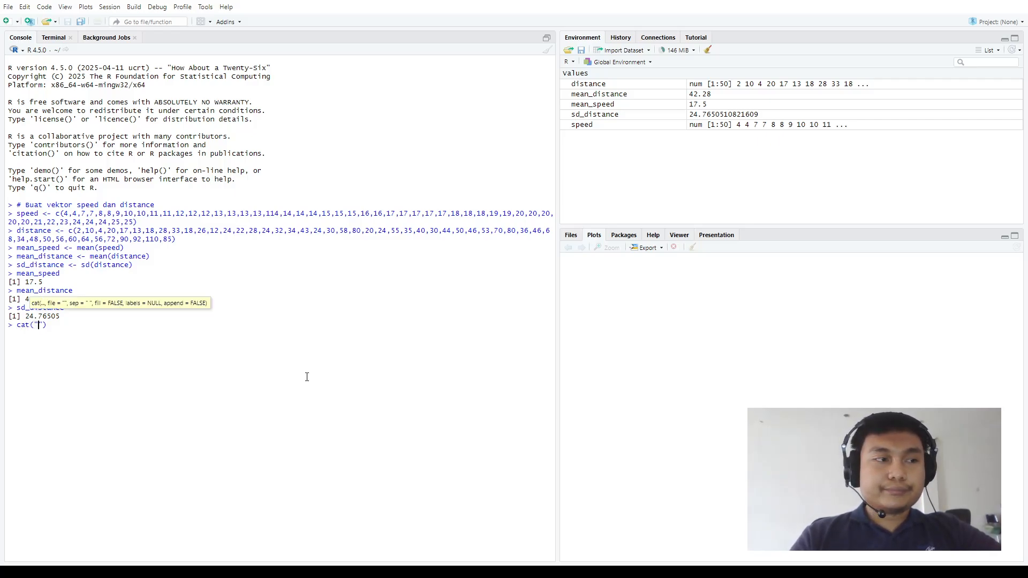
{"action": "key", "text": "BackSpace"}
{"action": "type", "text": "Rata"}
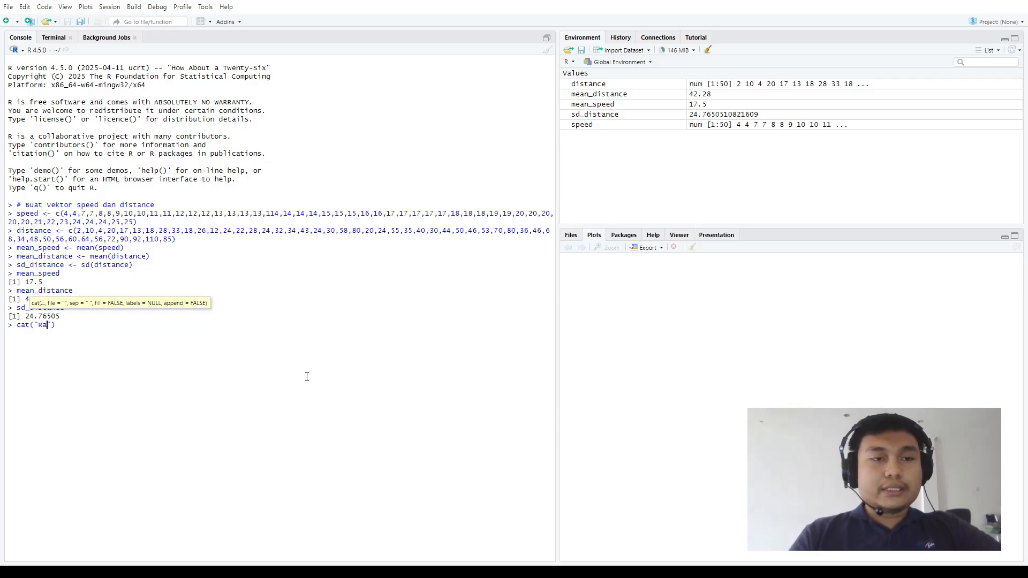
{"action": "type", "text": "-rata "}
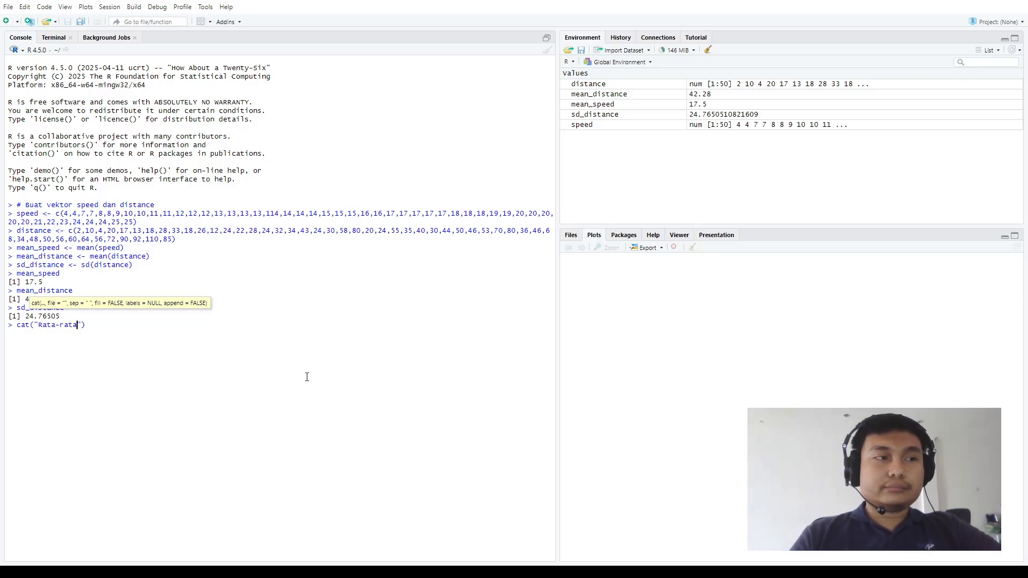
{"action": "type", "text": "kecepatan"}
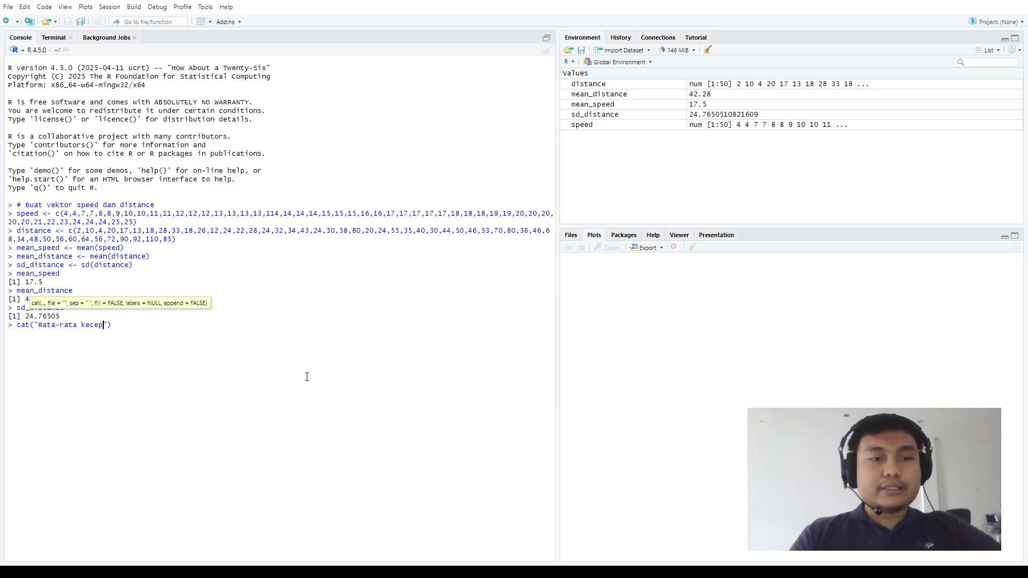
{"action": "type", "text": ":\""}
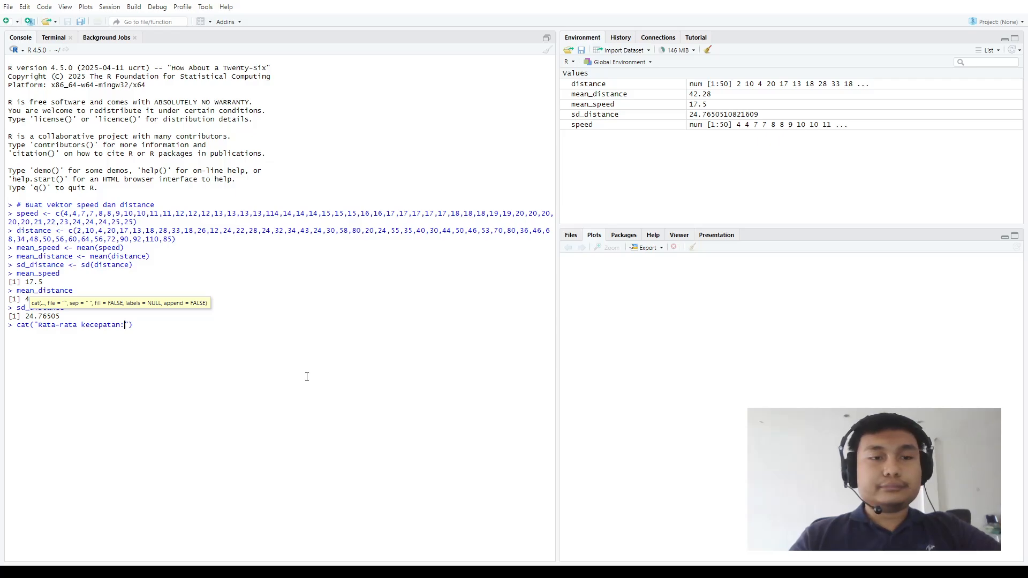
{"action": "type", "text": ", m"}
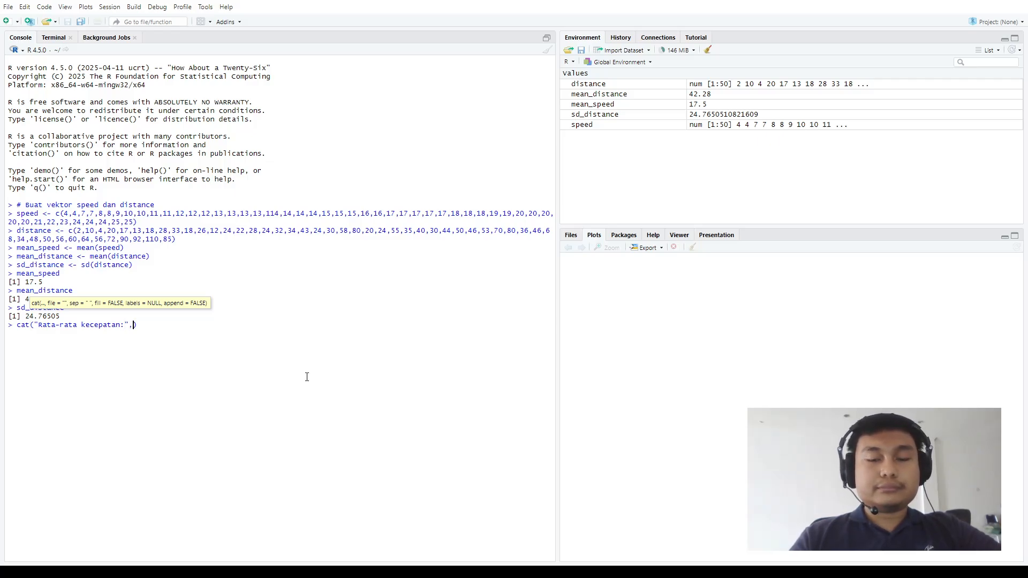
{"action": "type", "text": "ean_s"}
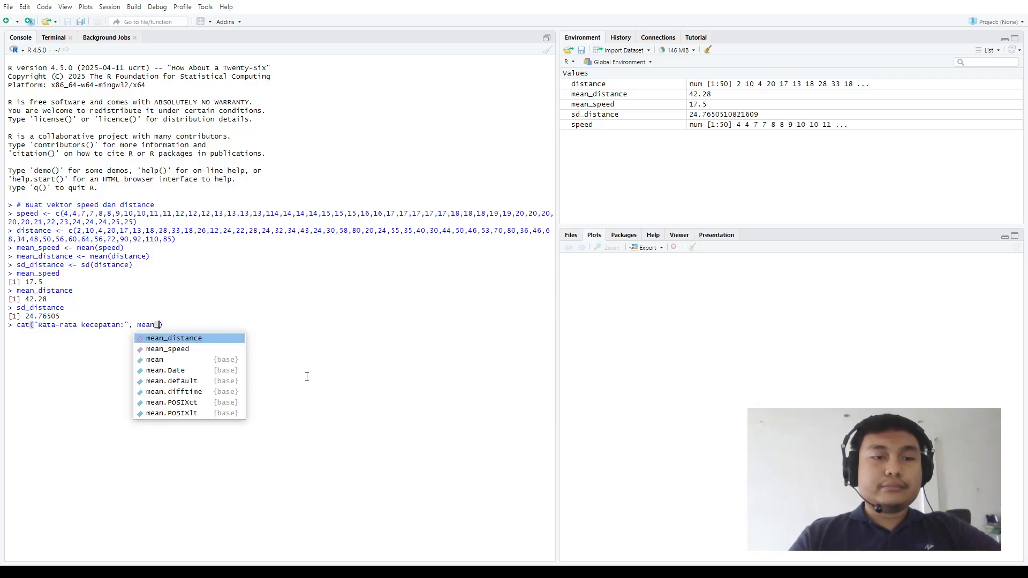
{"action": "key", "text": "Tab"}
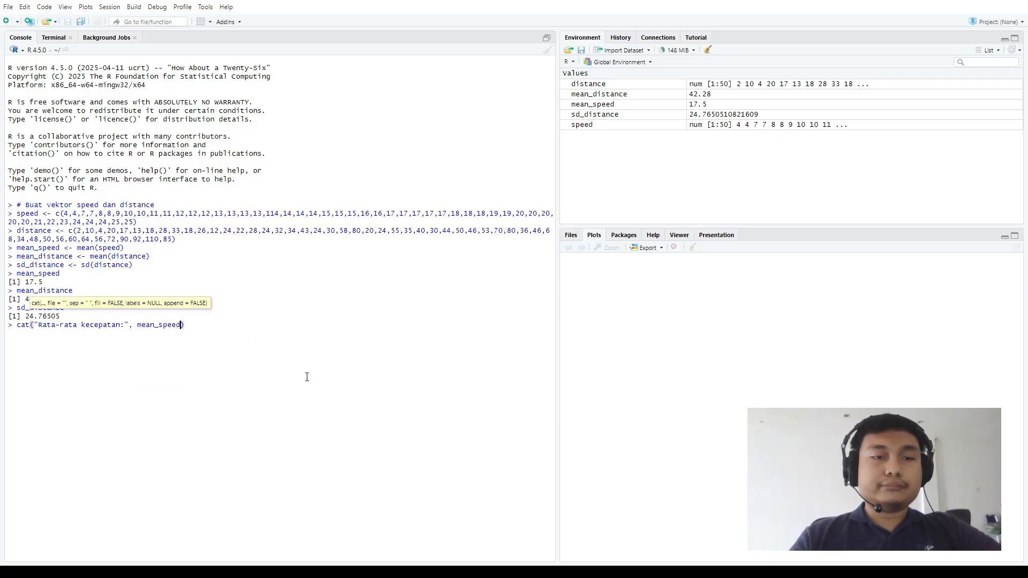
{"action": "key", "text": "Return"}
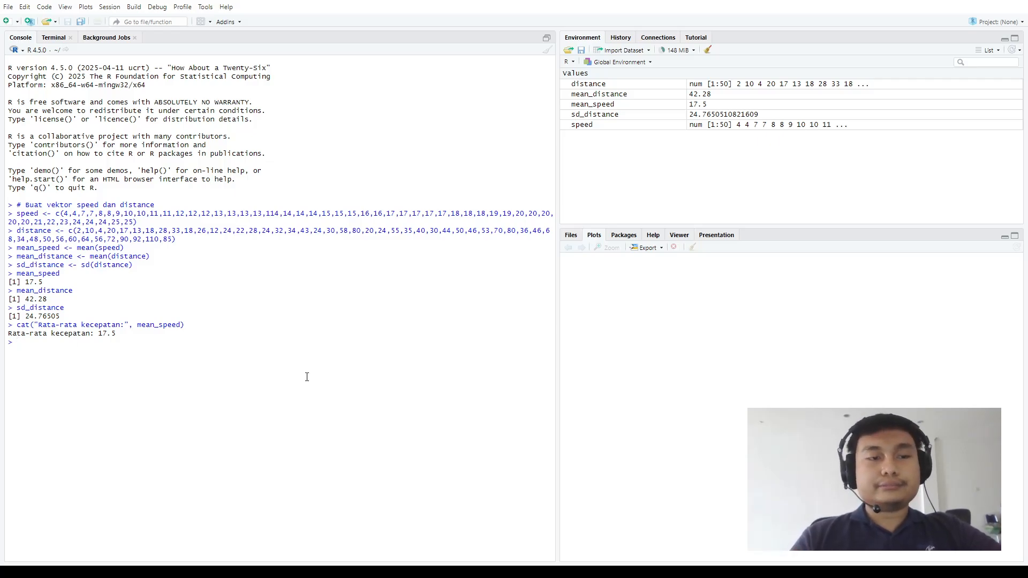
Reuse the previous cat command in the console and change its text label to "Rata-rata jarak:"
{"action": "key", "text": "Up"}
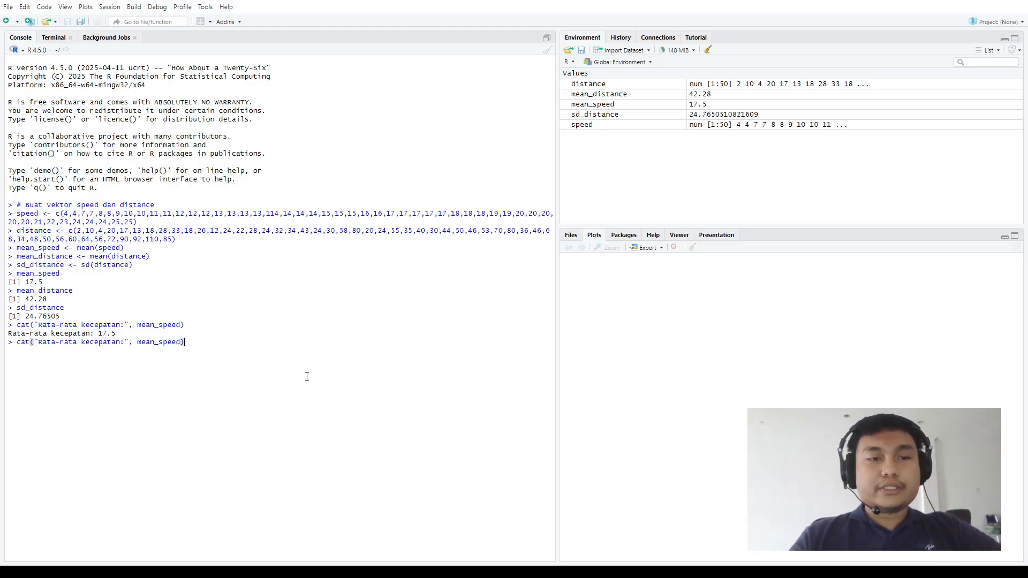
{"action": "key", "text": "Left"}
{"action": "key", "text": "Delete"}
{"action": "key", "text": "Delete"}
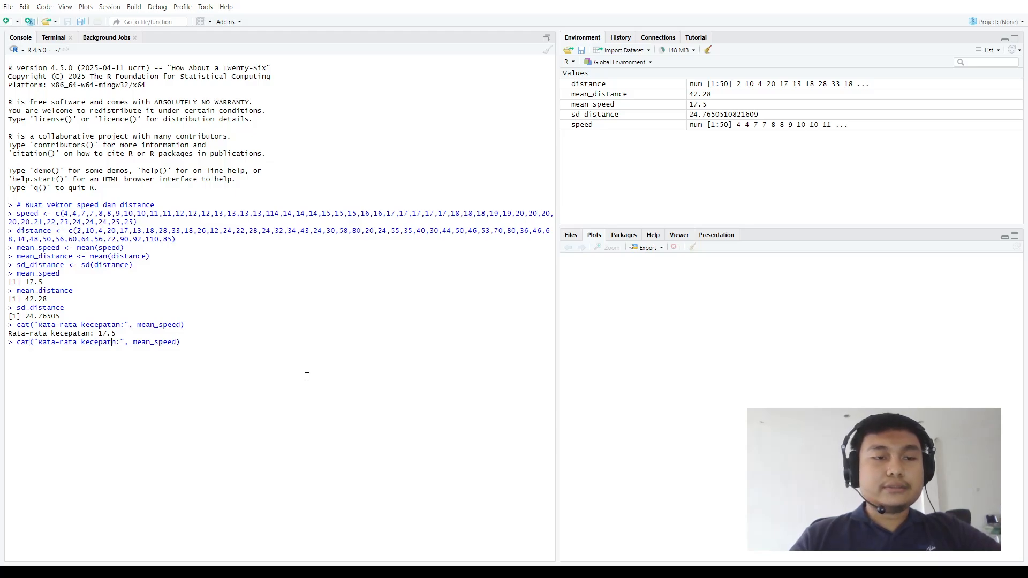
{"action": "key", "text": "BackSpace"}
{"action": "key", "text": "BackSpace"}
{"action": "key", "text": "BackSpace"}
{"action": "key", "text": "BackSpace"}
{"action": "key", "text": "BackSpace"}
{"action": "key", "text": "BackSpace"}
{"action": "key", "text": "BackSpace"}
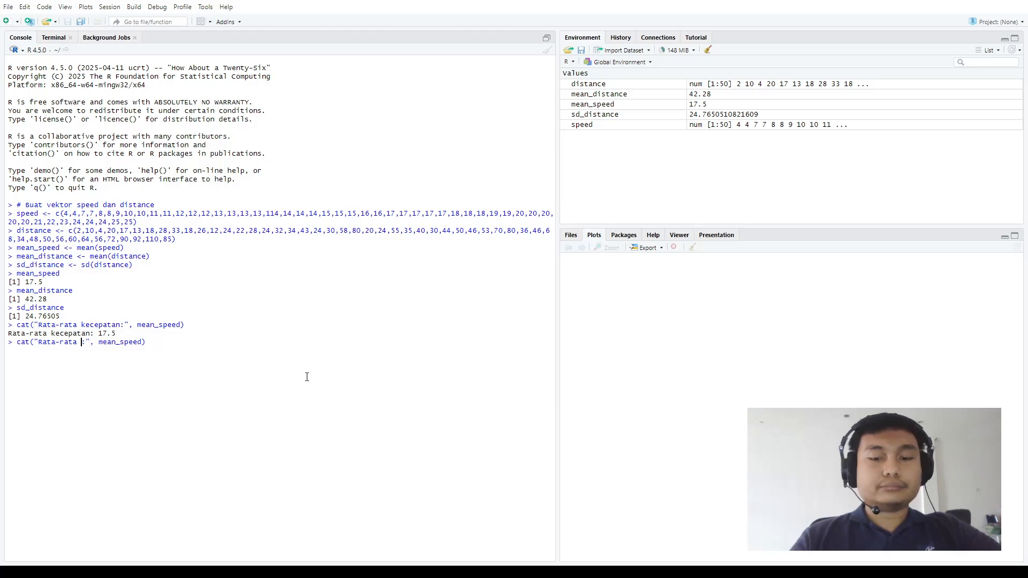
{"action": "type", "text": "jarak"}
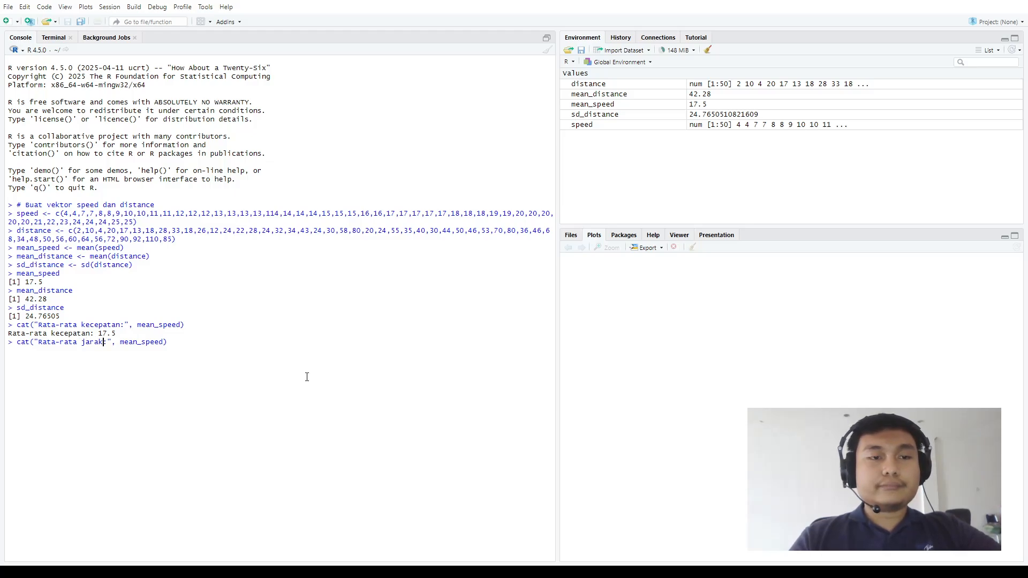
Replace mean_speed with mean_distance in the command and run it to output the labelled mean distance
{"action": "left_click", "coordinate": [162, 341]}
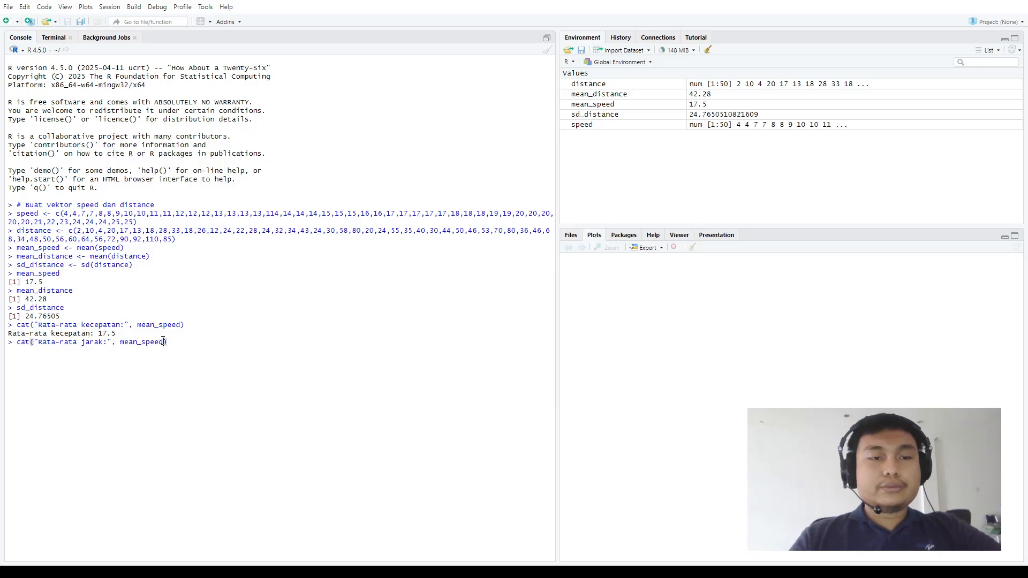
{"action": "key", "text": "BackSpace"}
{"action": "key", "text": "BackSpace"}
{"action": "key", "text": "BackSpace"}
{"action": "key", "text": "BackSpace"}
{"action": "key", "text": "BackSpace"}
{"action": "type", "text": "ds"}
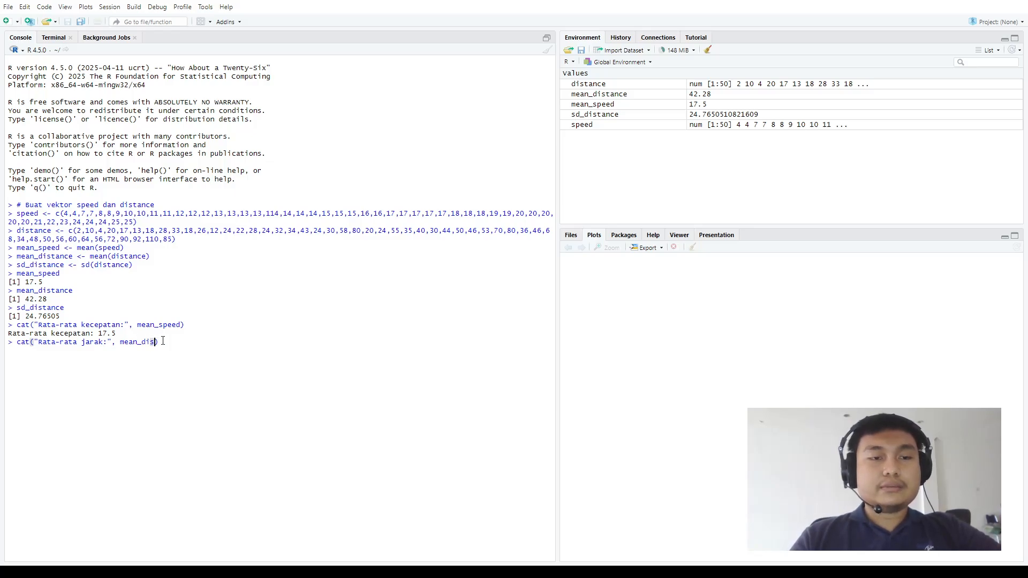
{"action": "key", "text": "Tab"}
{"action": "key", "text": "Return"}
{"action": "key", "text": "Return"}
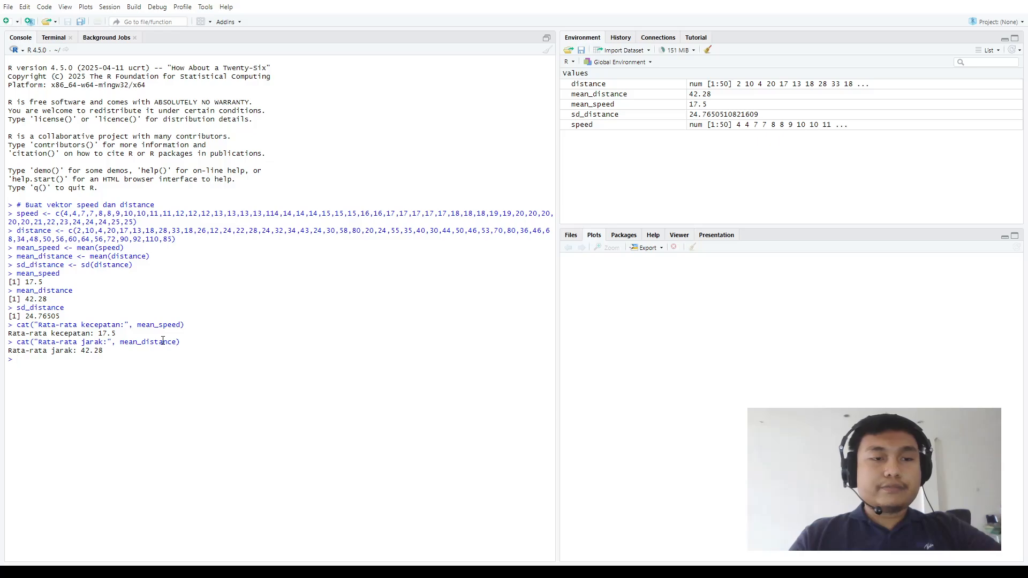
Reuse the mean distance cat command and change its text label to "Standar deviasi jarak:"
{"action": "key", "text": "Up"}
{"action": "key", "text": "Left"}
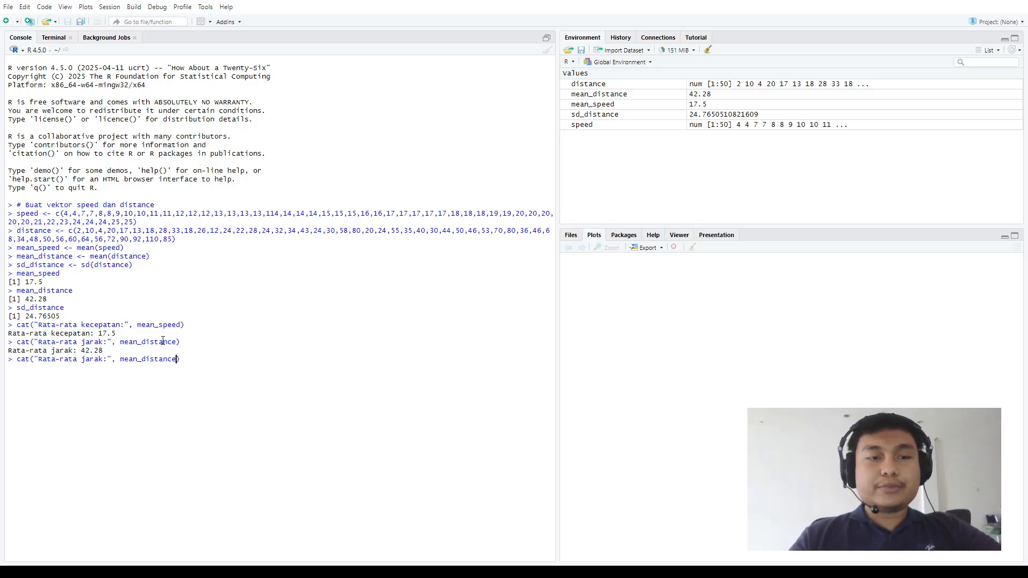
{"action": "key", "text": "Left"}
{"action": "key", "text": "Left"}
{"action": "key", "text": "Left"}
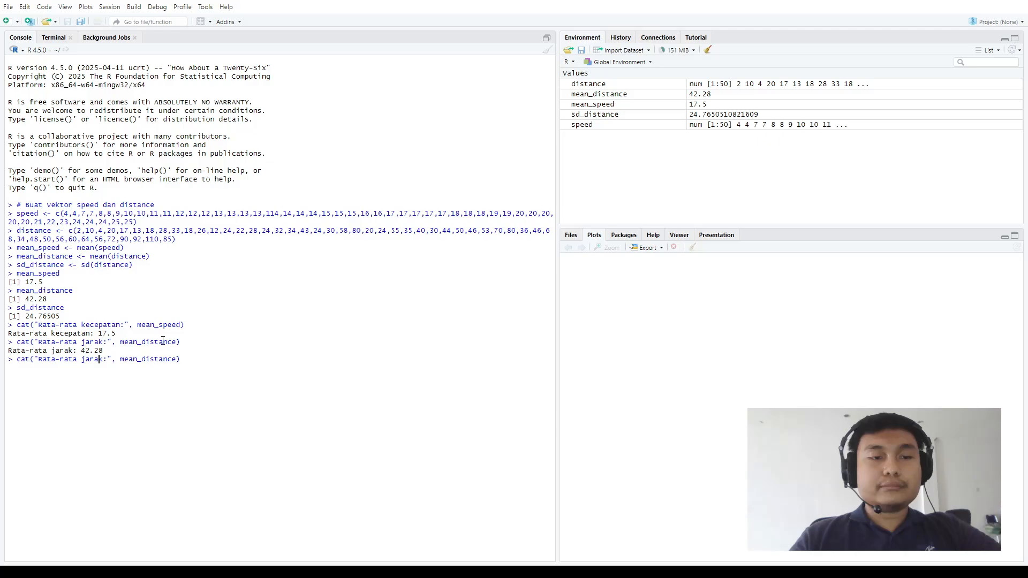
{"action": "key", "text": "BackSpace"}
{"action": "key", "text": "BackSpace"}
{"action": "key", "text": "BackSpace"}
{"action": "key", "text": "BackSpace"}
{"action": "key", "text": "BackSpace"}
{"action": "key", "text": "BackSpace"}
{"action": "key", "text": "BackSpace"}
{"action": "key", "text": "BackSpace"}
{"action": "key", "text": "BackSpace"}
{"action": "key", "text": "BackSpace"}
{"action": "key", "text": "BackSpace"}
{"action": "key", "text": "BackSpace"}
{"action": "key", "text": "BackSpace"}
{"action": "key", "text": "BackSpace"}
{"action": "key", "text": "BackSpace"}
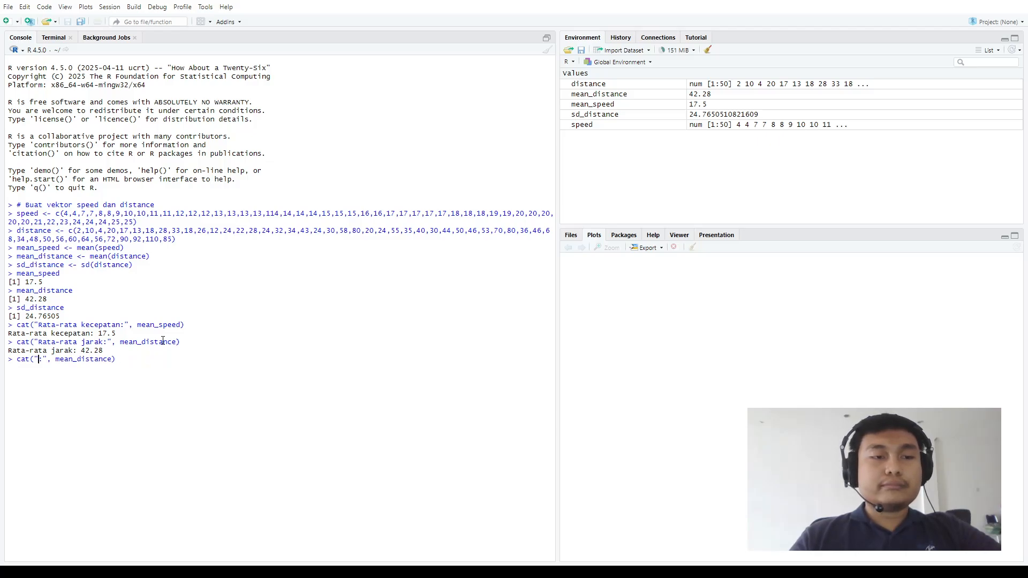
{"action": "type", "text": "Sta"}
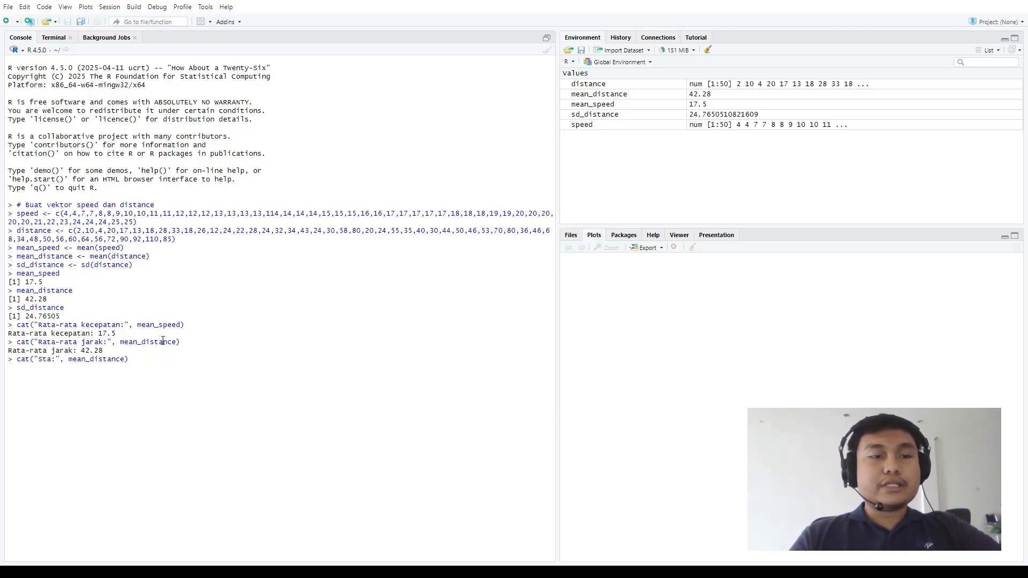
{"action": "type", "text": "ndar de"}
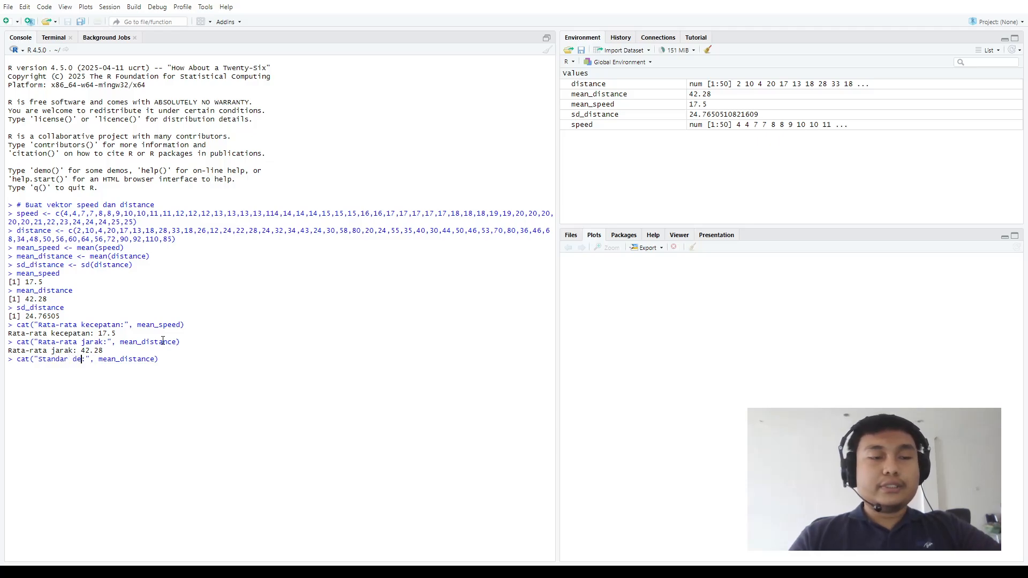
{"action": "type", "text": "viasi ja"}
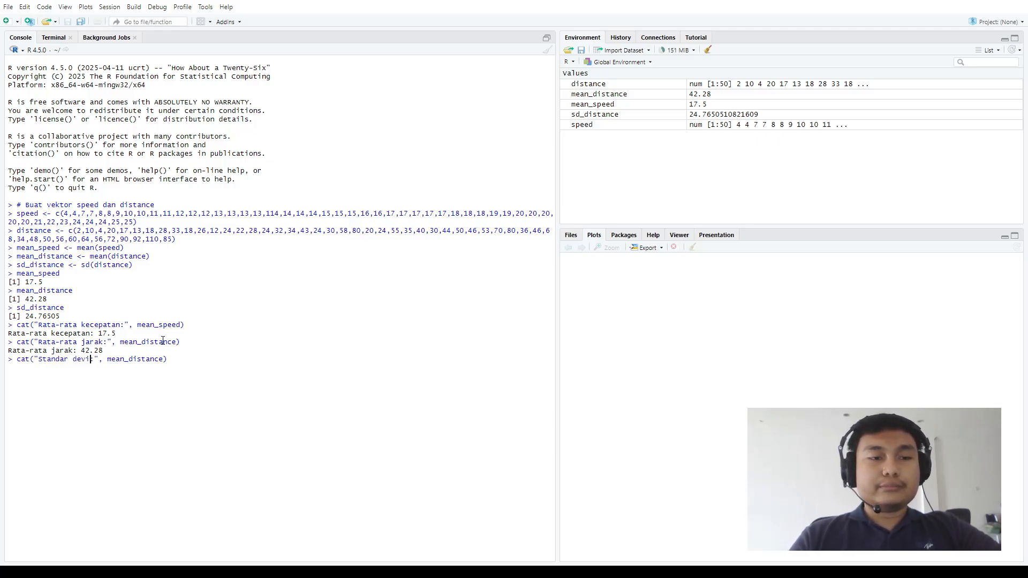
{"action": "type", "text": "rak:"}
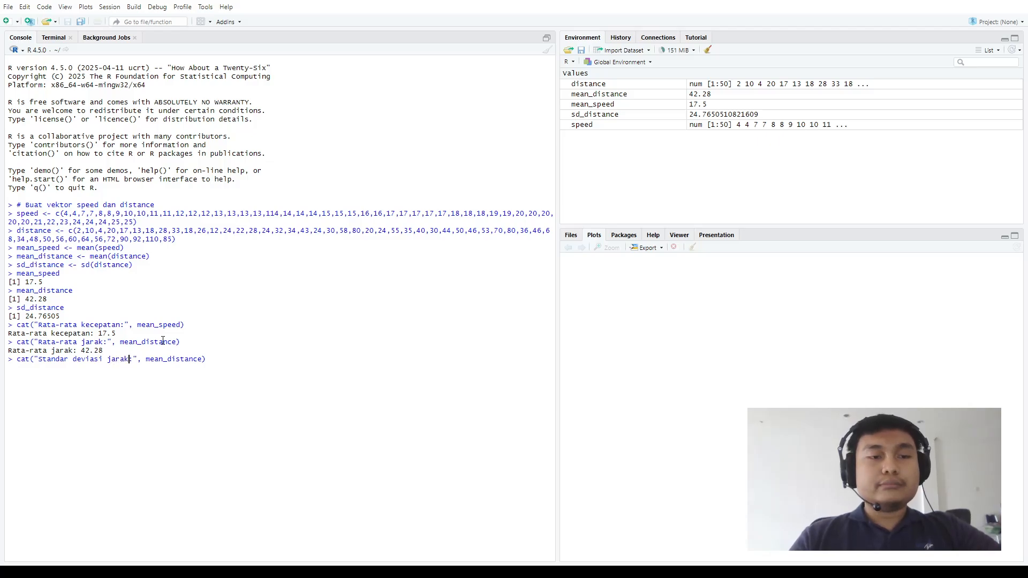
Replace mean_distance with sd_distance in the command and run it to output the labelled standard deviation
{"action": "double_click", "coordinate": [163, 360]}
{"action": "type", "text": "sd_"}
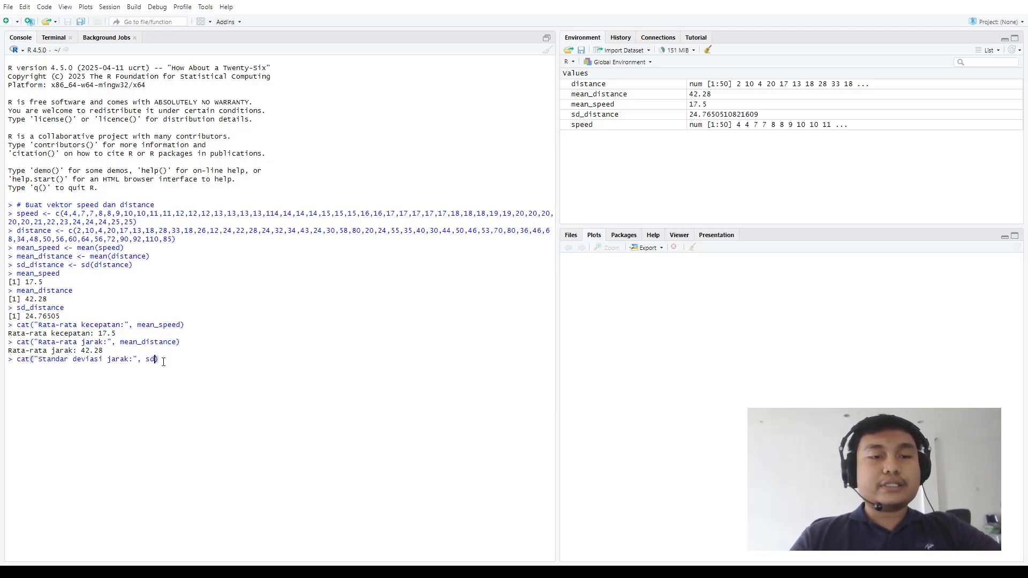
{"action": "key", "text": "Tab"}
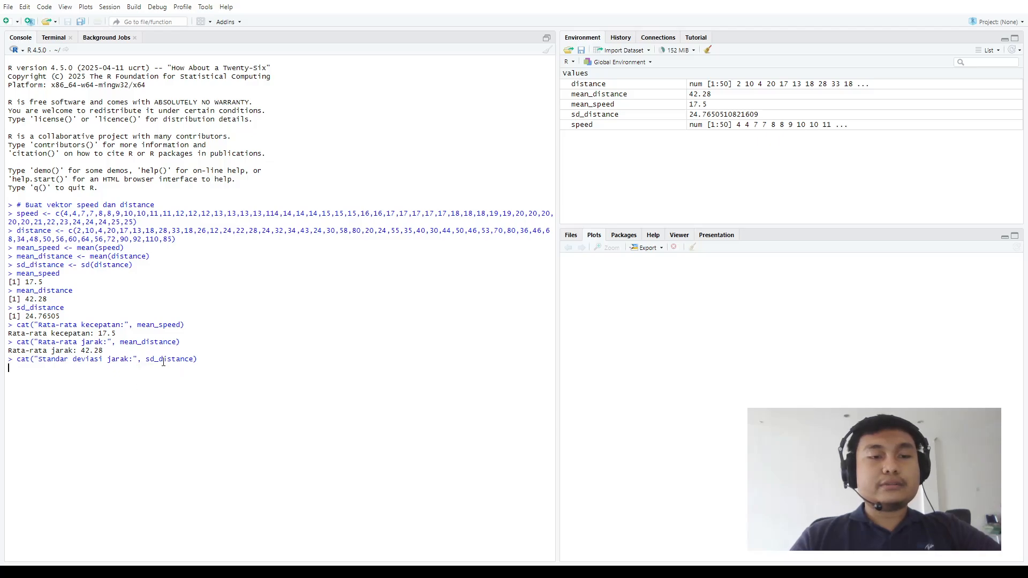
{"action": "key", "text": "Return"}
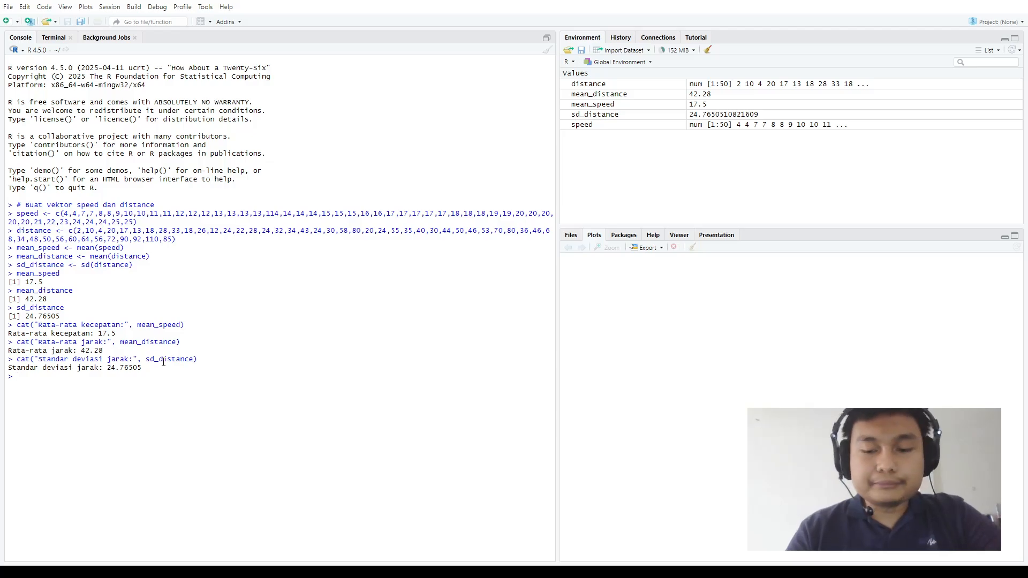
Start a plot() call in the console with speed as x and distance as y
{"action": "type", "text": "plo"}
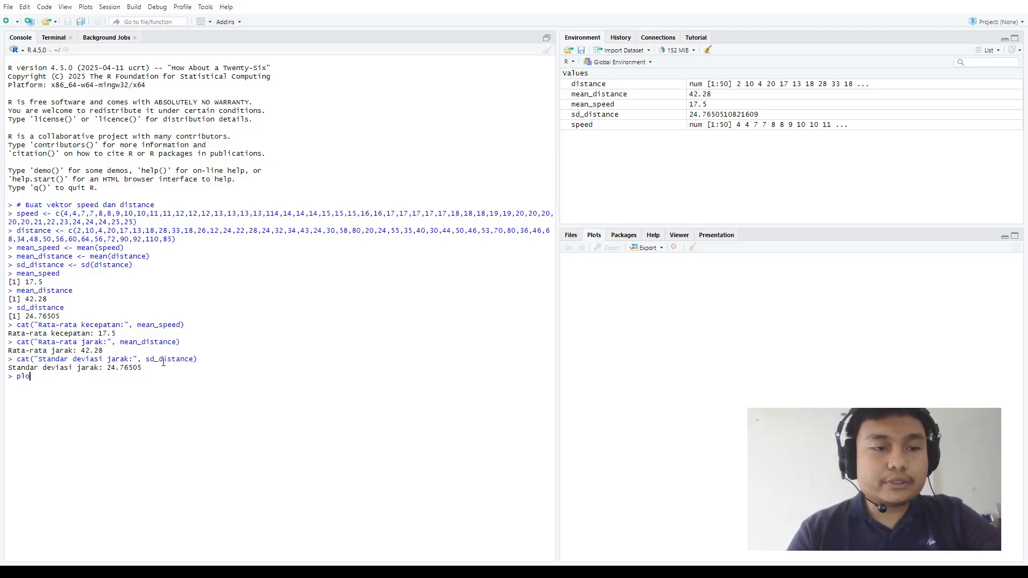
{"action": "type", "text": "t(sp"}
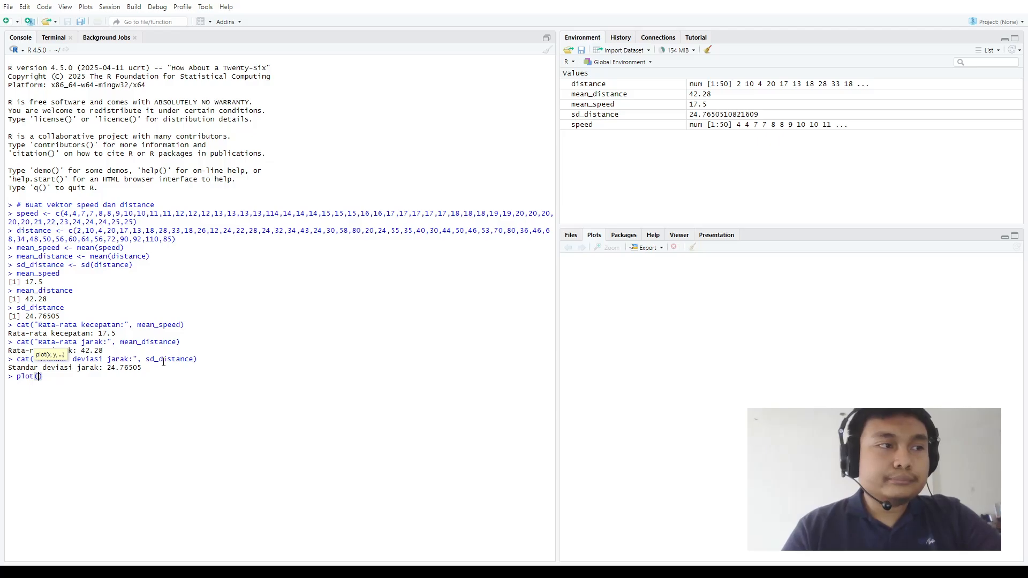
{"action": "type", "text": "eed,"}
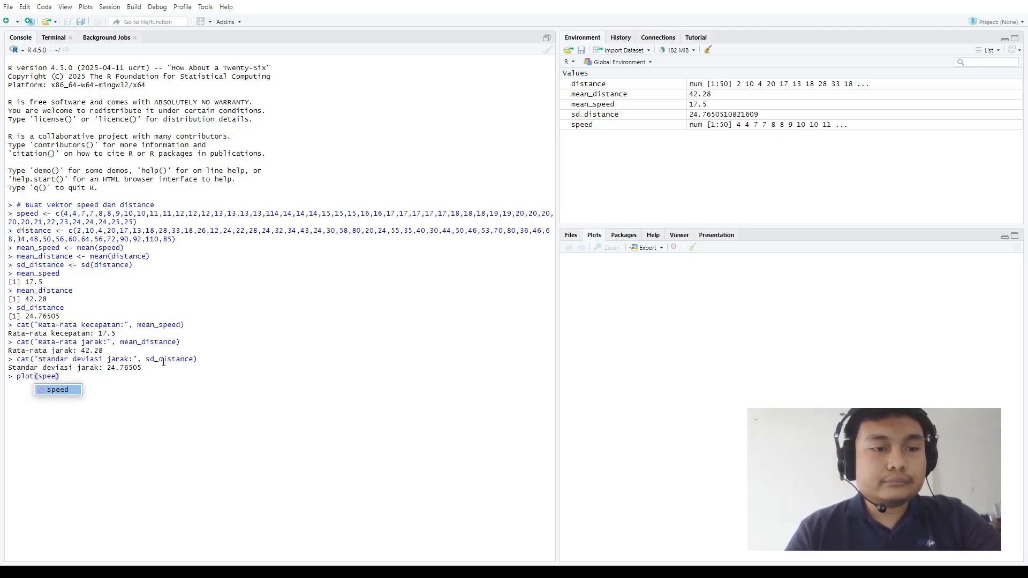
{"action": "type", "text": " dist"}
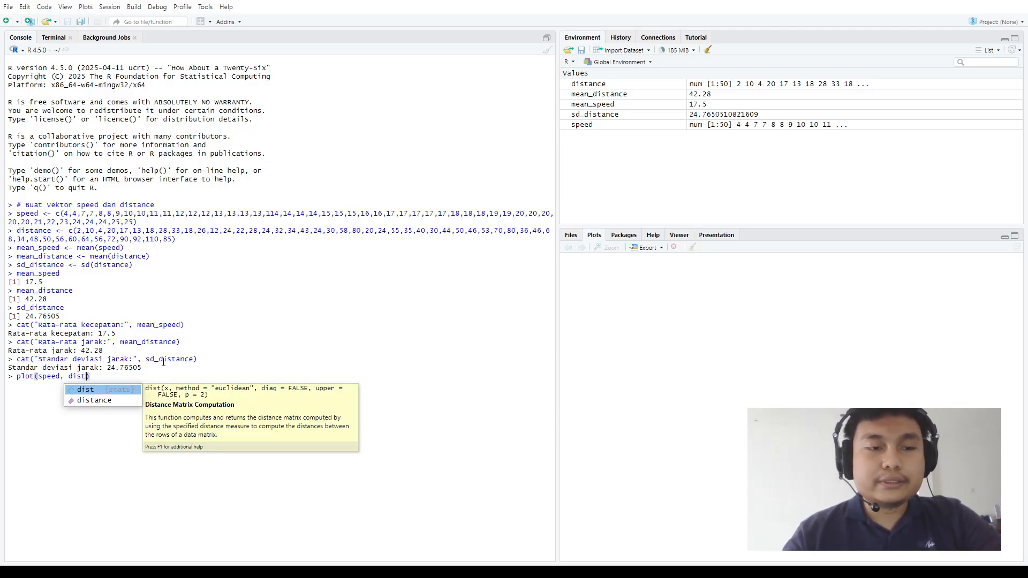
{"action": "key", "text": "Down"}
{"action": "key", "text": "Return"}
Add the main title argument "Scatter Plot Kecepatan vs. Jarak" to the plot call
{"action": "type", "text": ", mai"}
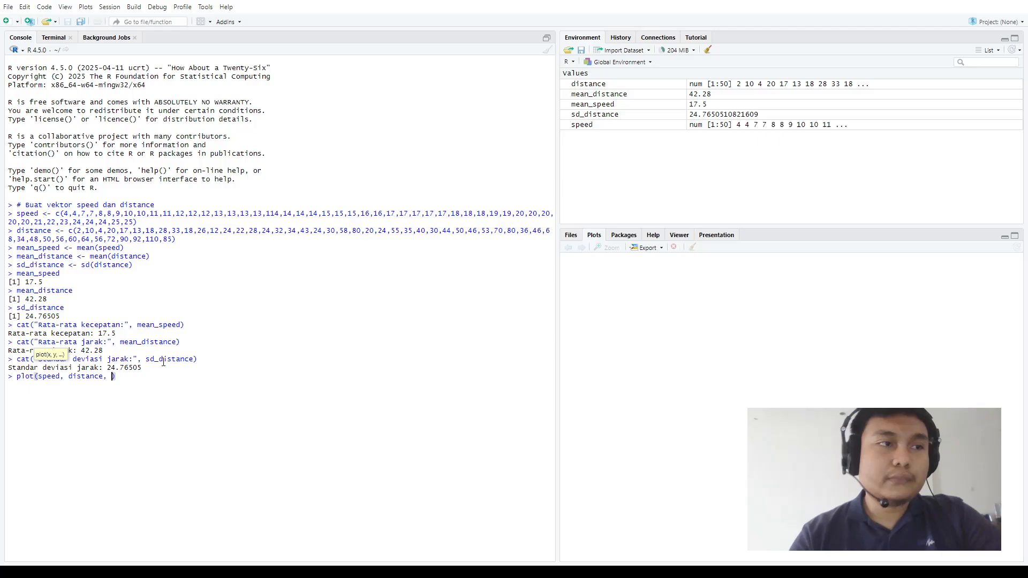
{"action": "type", "text": "n"}
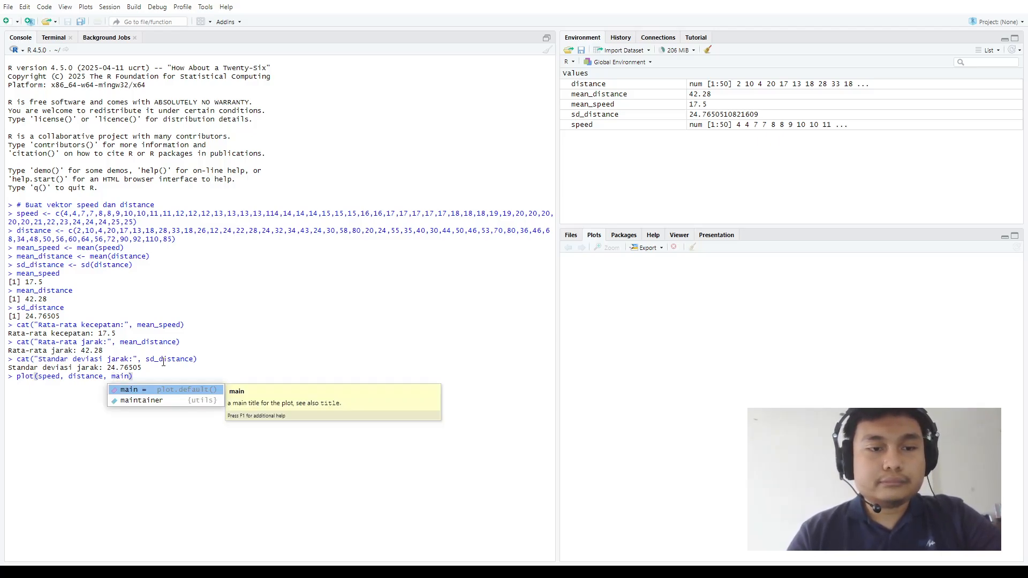
{"action": "key", "text": "Tab"}
{"action": "type", "text": "\"scatter"}
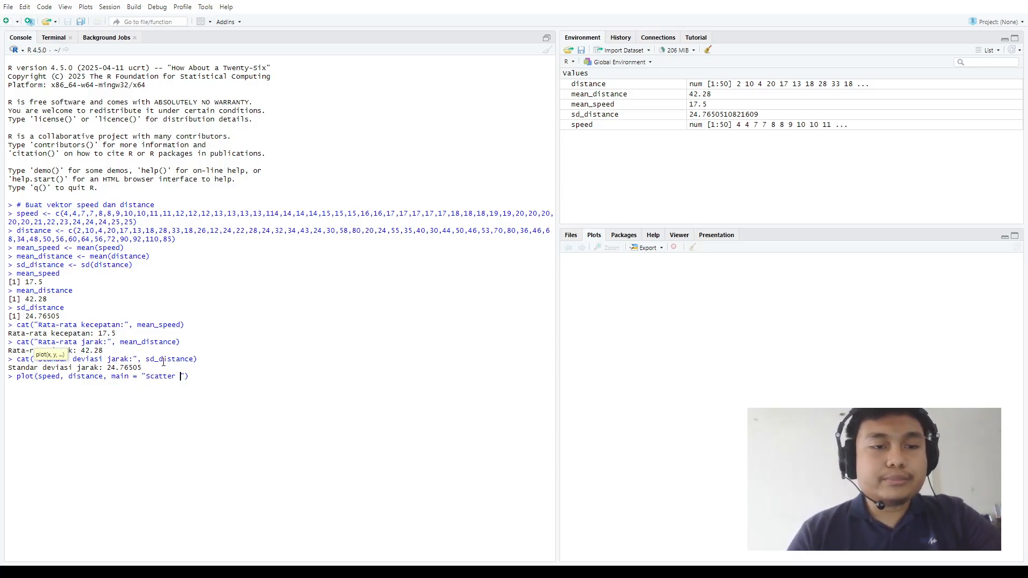
{"action": "type", "text": " Plot "}
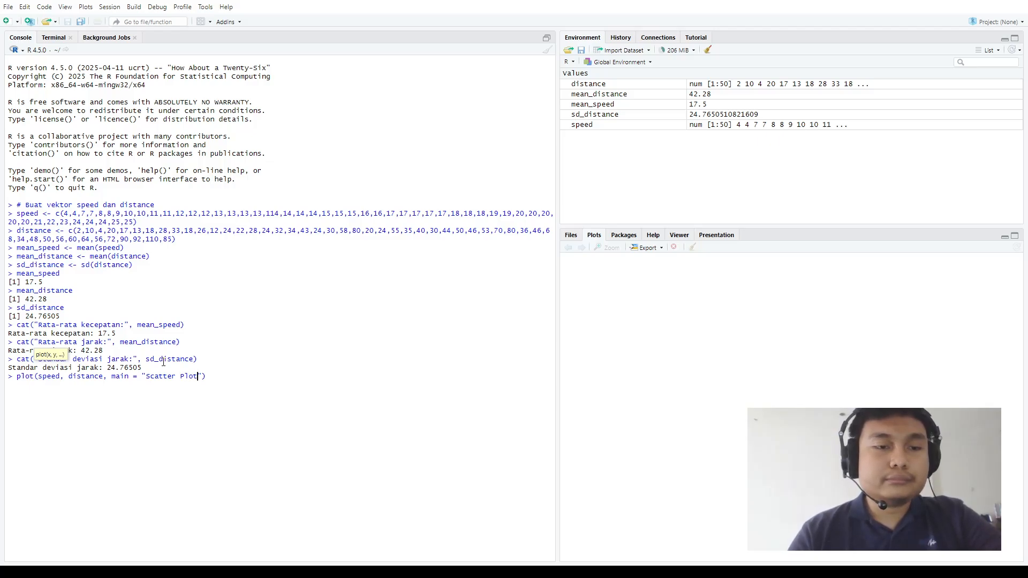
{"action": "type", "text": "Kecepatan "}
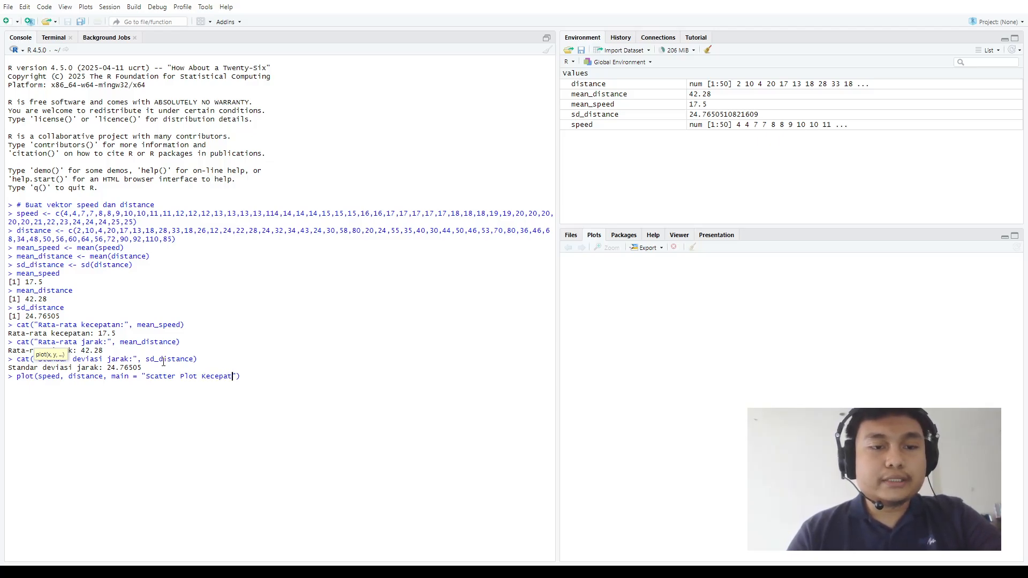
{"action": "type", "text": "vs. Jark"}
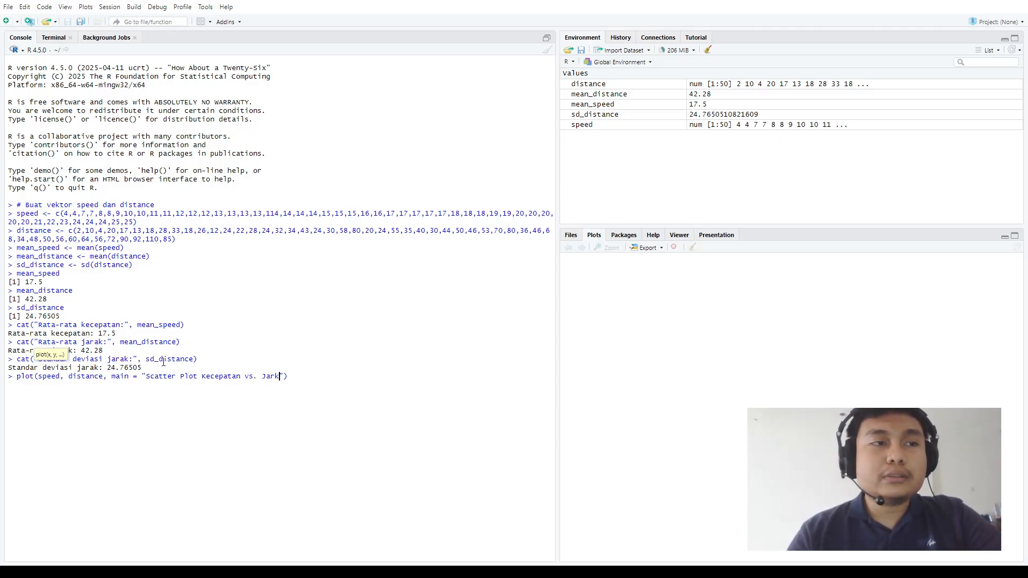
{"action": "key", "text": "BackSpace"}
{"action": "type", "text": "ak"}
{"action": "type", "text": "\", "}
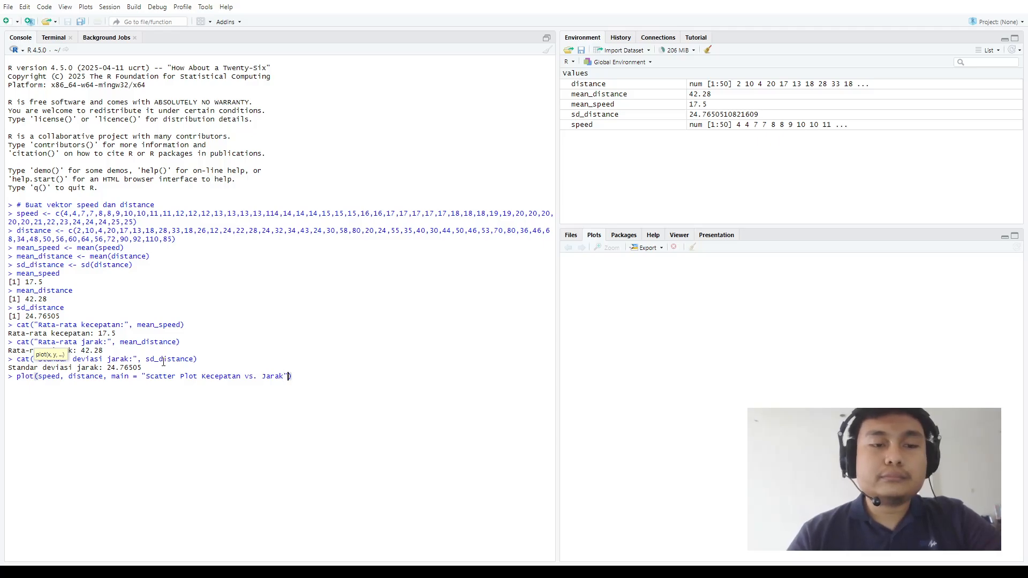
{"action": "type", "text": "xlab "}
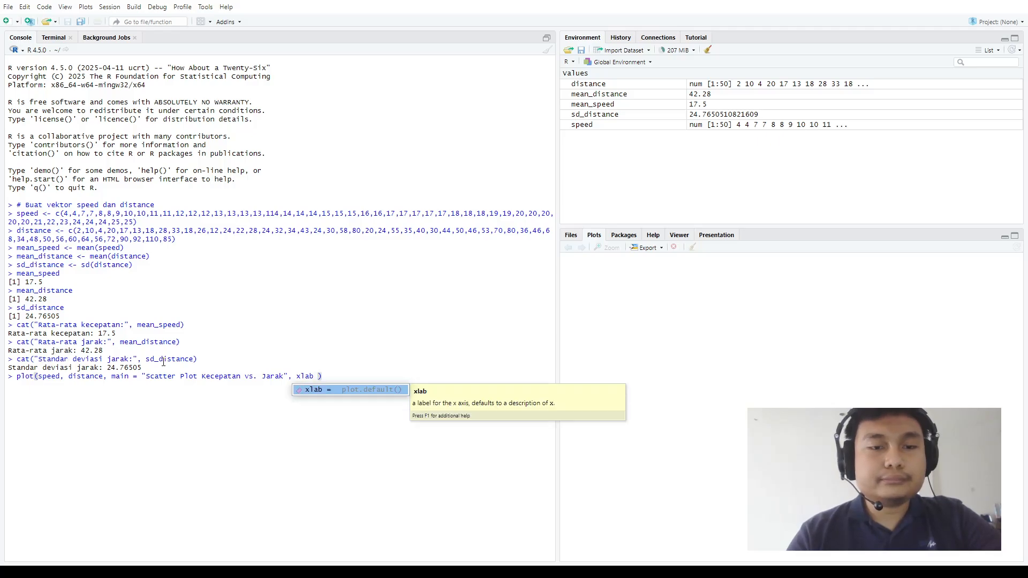
{"action": "type", "text": "= "}
{"action": "type", "text": "\"Kecepat"}
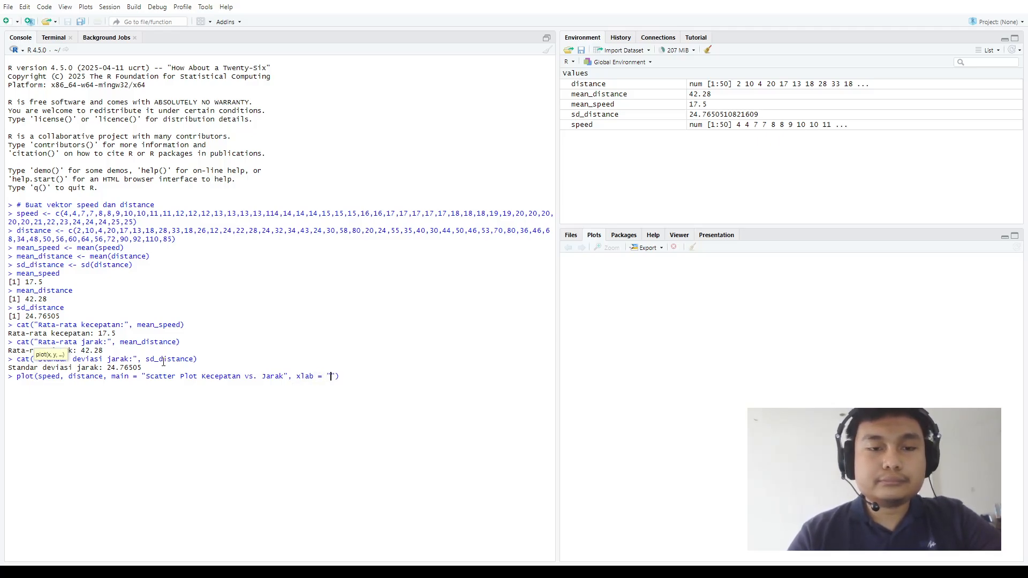
{"action": "type", "text": "an"}
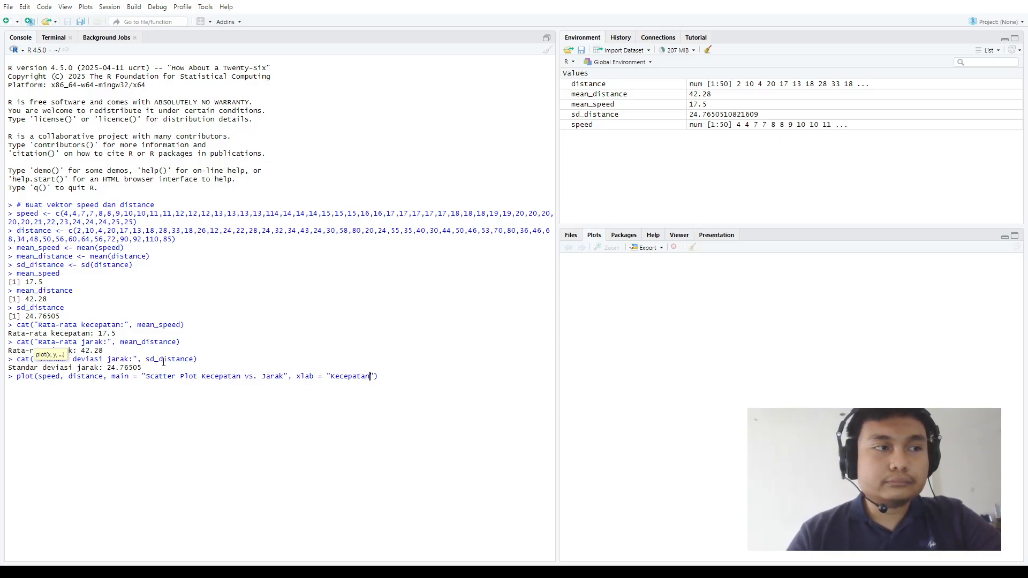
{"action": "type", "text": " (km"}
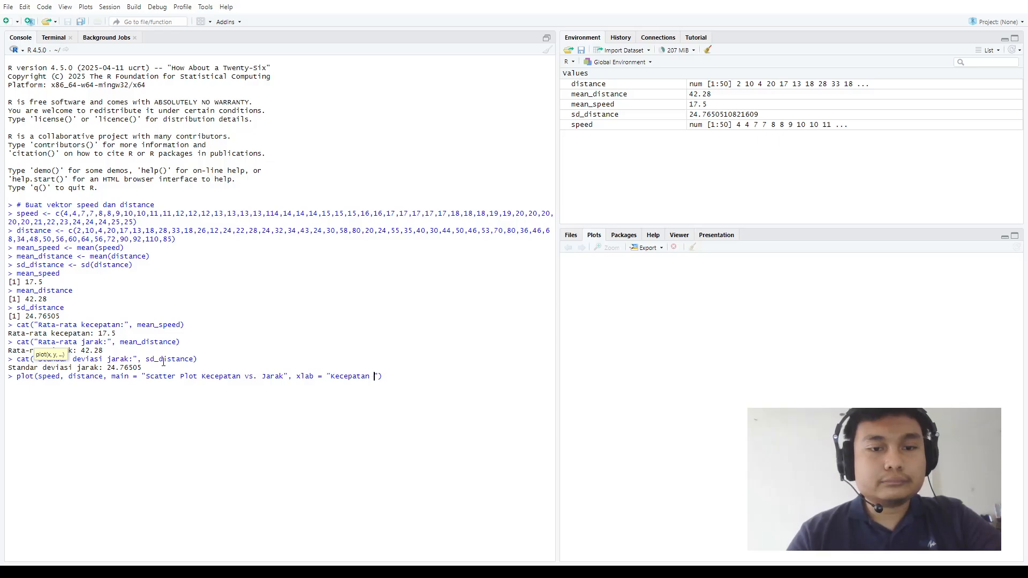
{"action": "type", "text": "/h"}
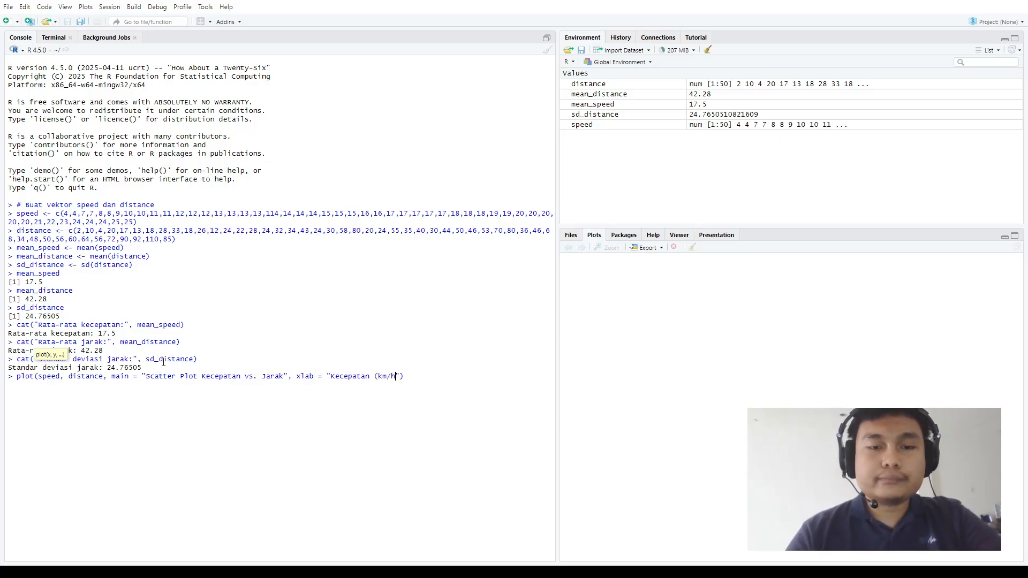
{"action": "type", "text": ")\", y"}
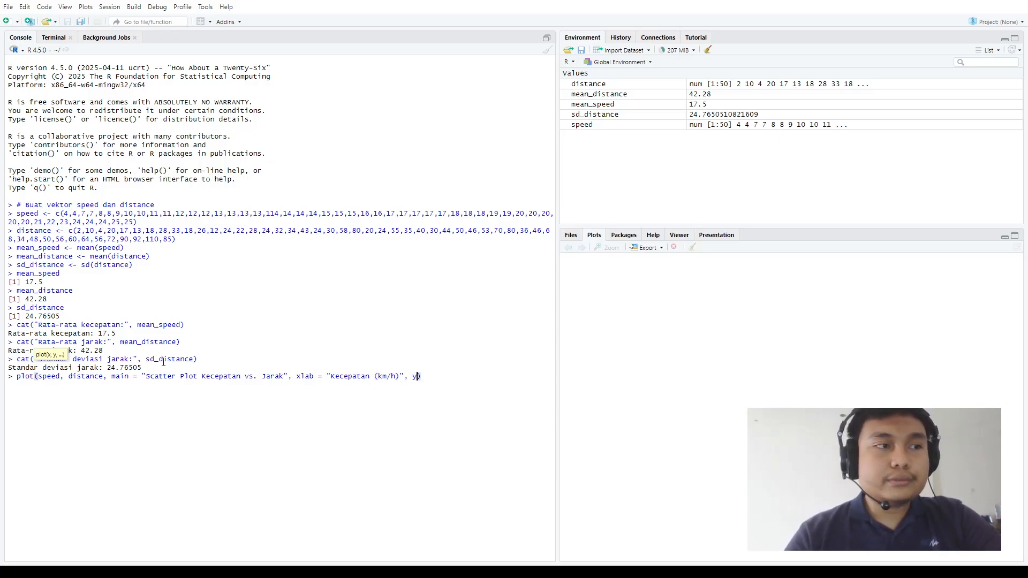
{"action": "type", "text": "lab"}
Add the y-axis label argument ylab = "Jarak (meters)" to the plot call
{"action": "key", "text": "Return"}
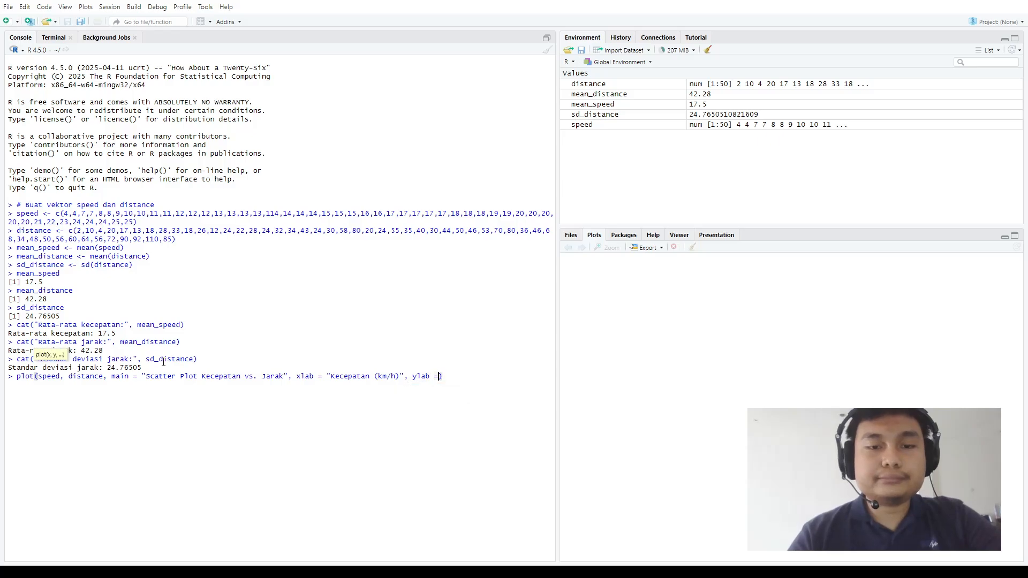
{"action": "type", "text": "\"Jarak"}
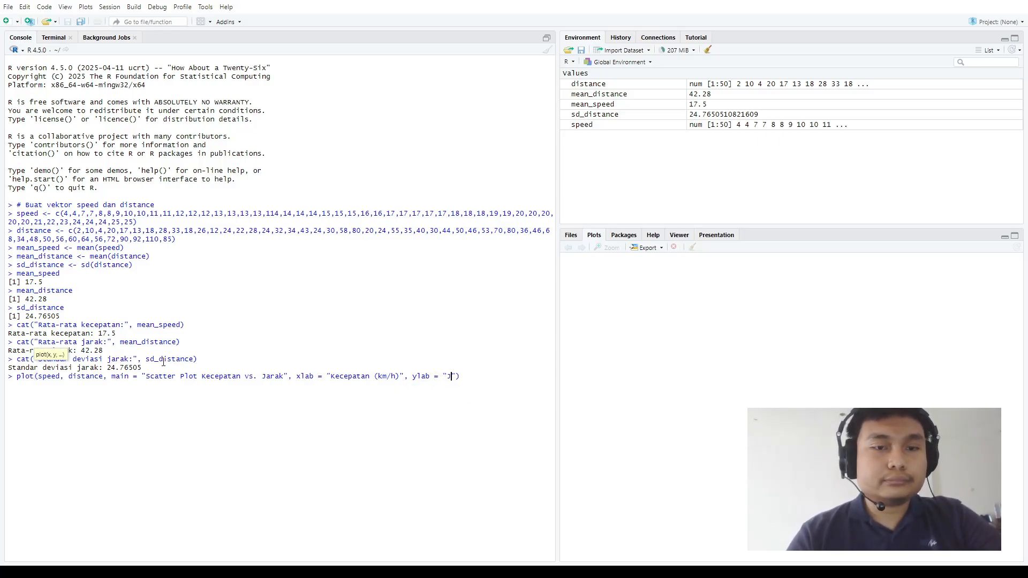
{"action": "type", "text": " (meters"}
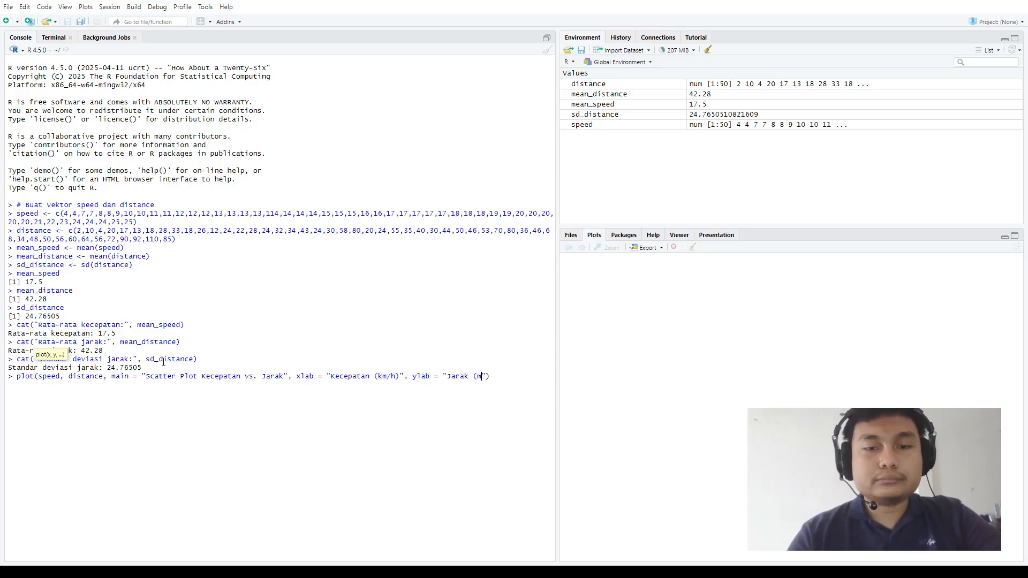
{"action": "type", "text": ")"}
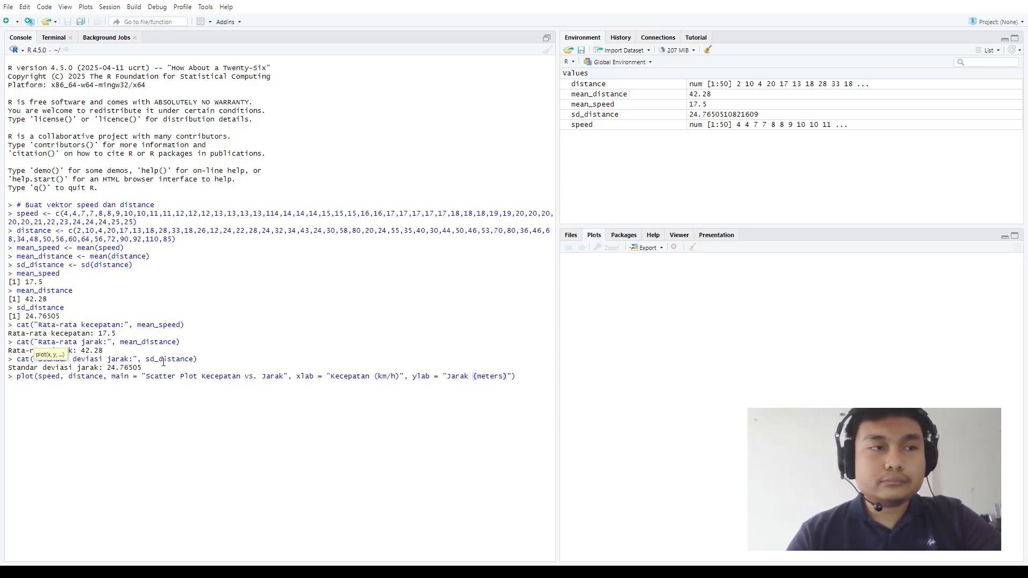
{"action": "type", "text": "\", pch"}
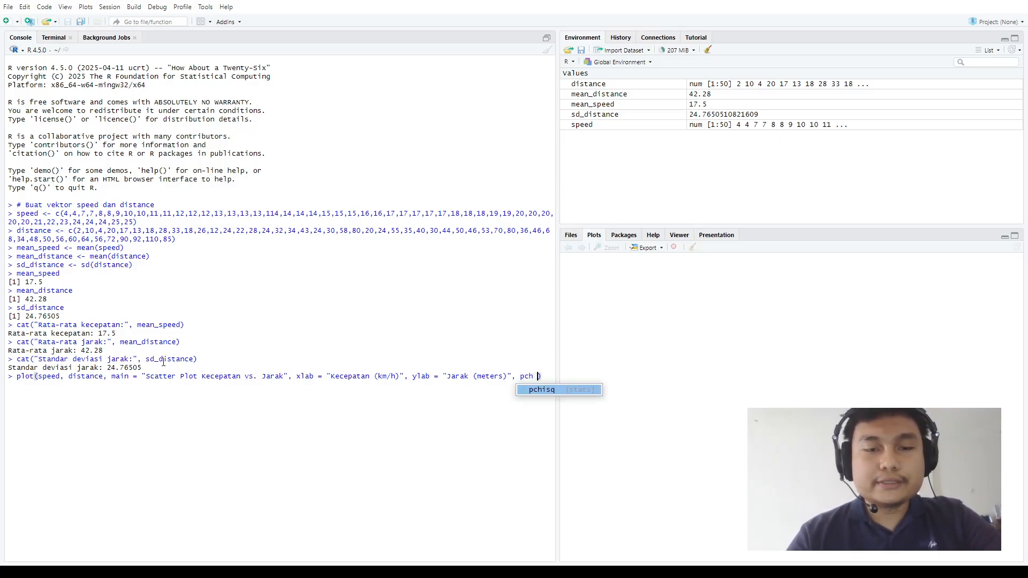
{"action": "type", "text": " = 16"}
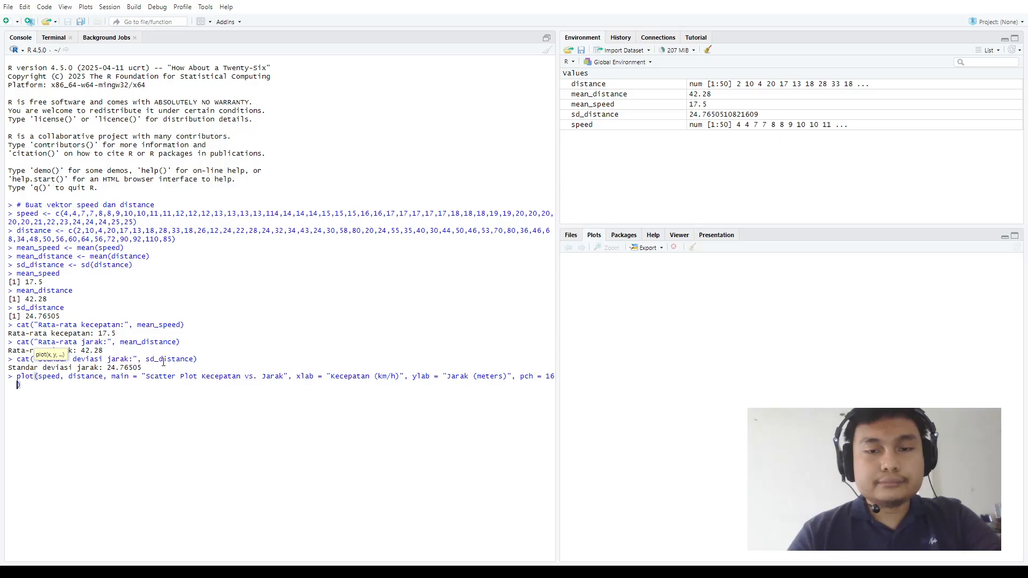
Add the point style argument pch = 16 to the plot call and run it to draw the scatter plot
{"action": "key", "text": "Return"}
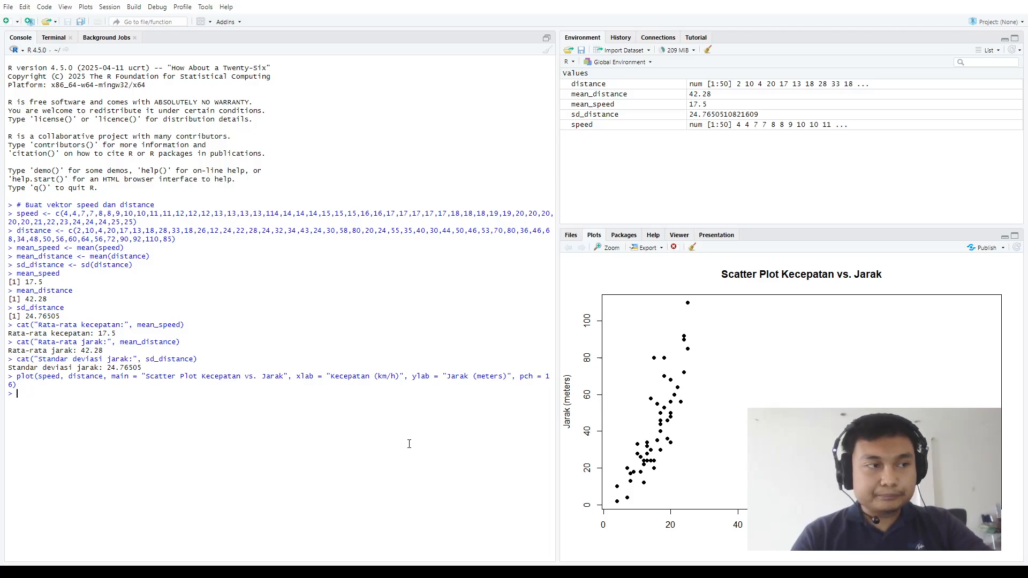
Start a hist() call in the console with speed as its data vector
{"action": "type", "text": "his"}
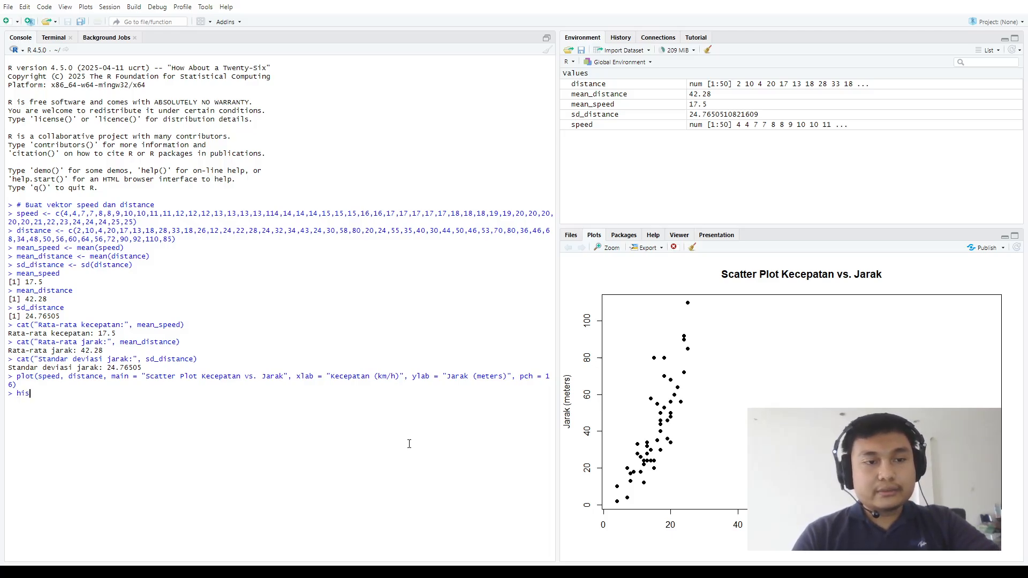
{"action": "type", "text": "t("}
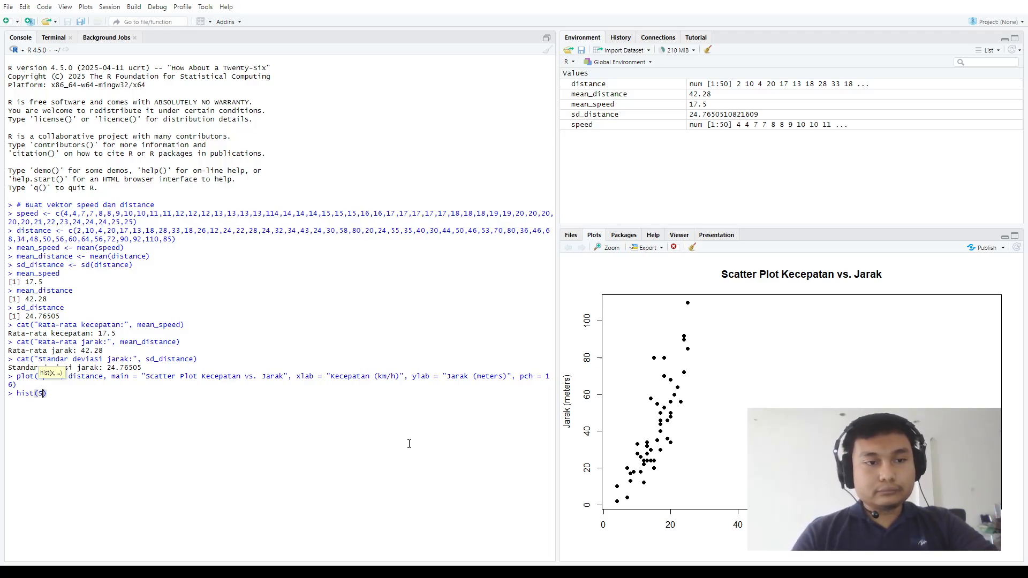
{"action": "type", "text": "spe"}
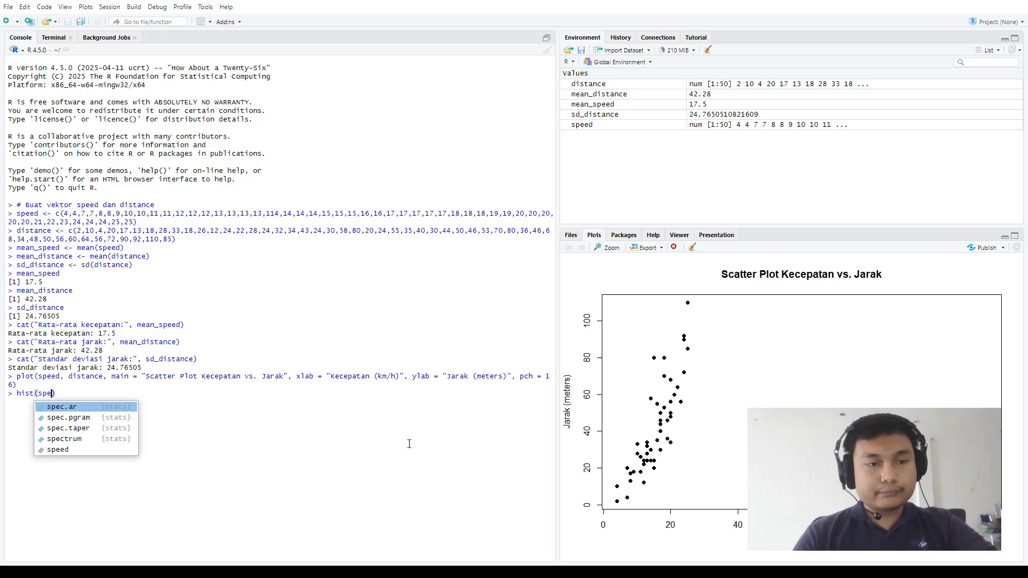
{"action": "type", "text": "ed, "}
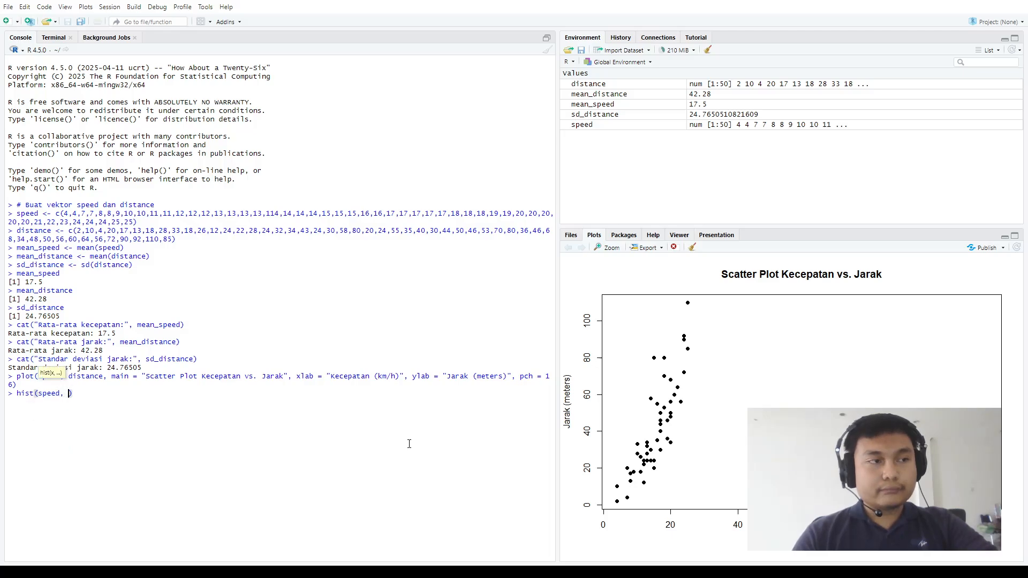
{"action": "type", "text": "breaks = "}
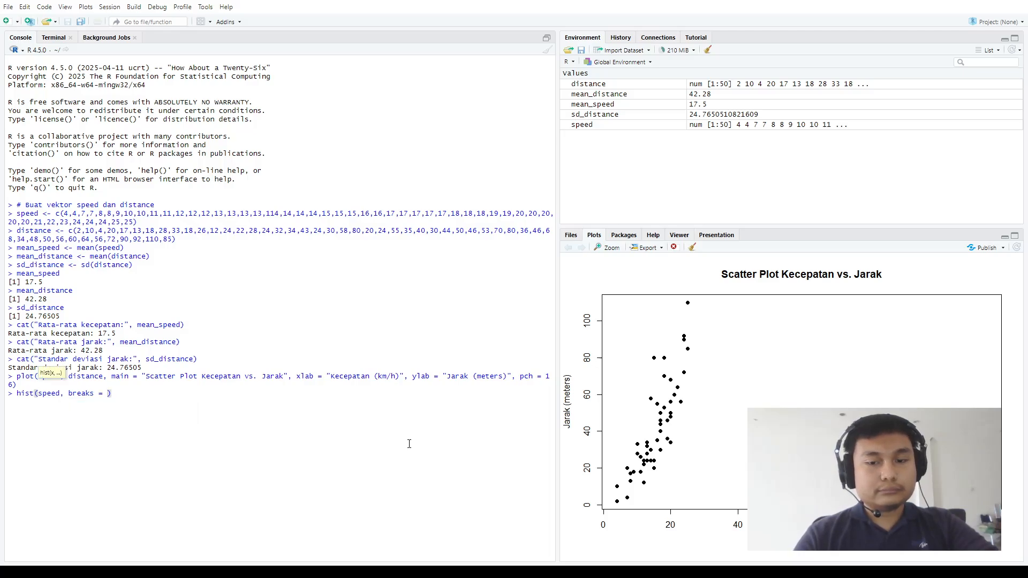
{"action": "type", "text": "(sq"}
{"action": "type", "text": "q"}
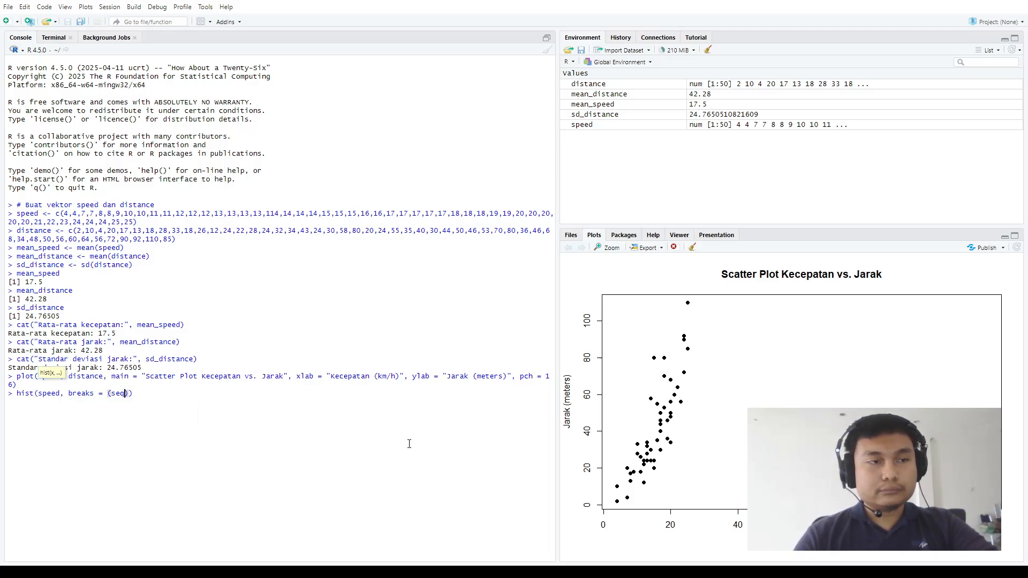
Add a breaks argument to the hist call with the sequence seq(0,120, by=10) in parentheses
{"action": "key", "text": "Tab"}
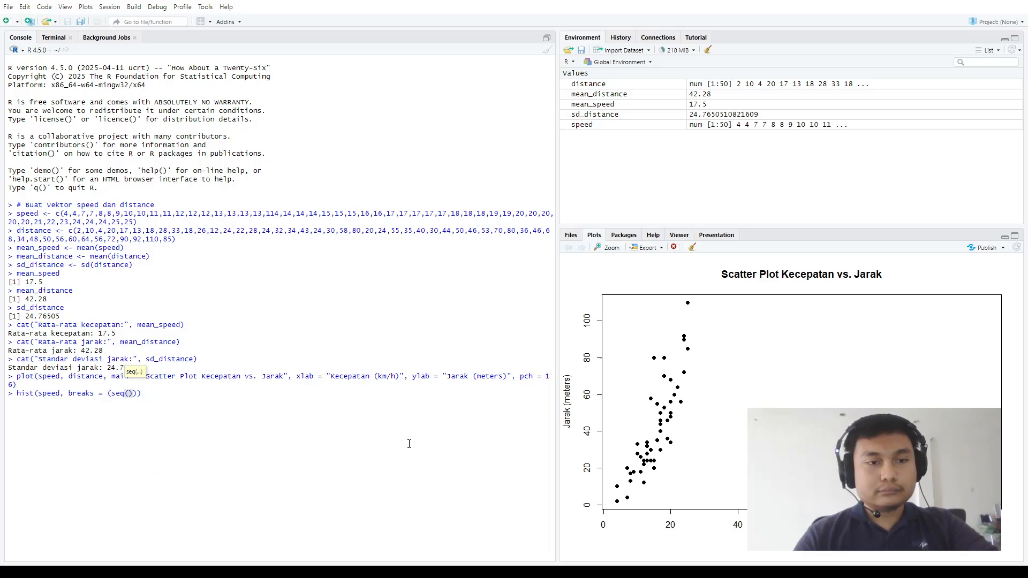
{"action": "type", "text": "0,120, b"}
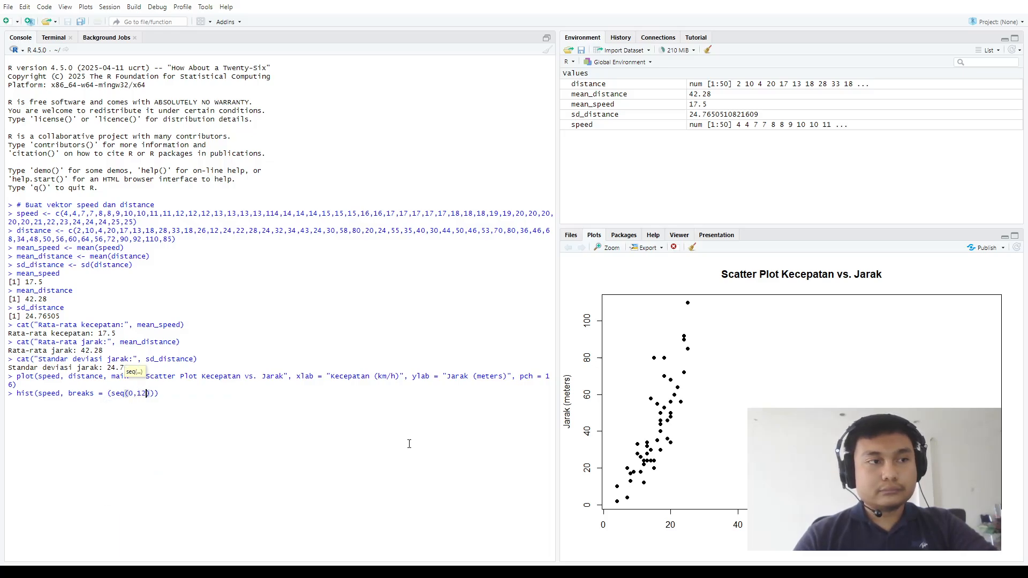
{"action": "type", "text": "y="}
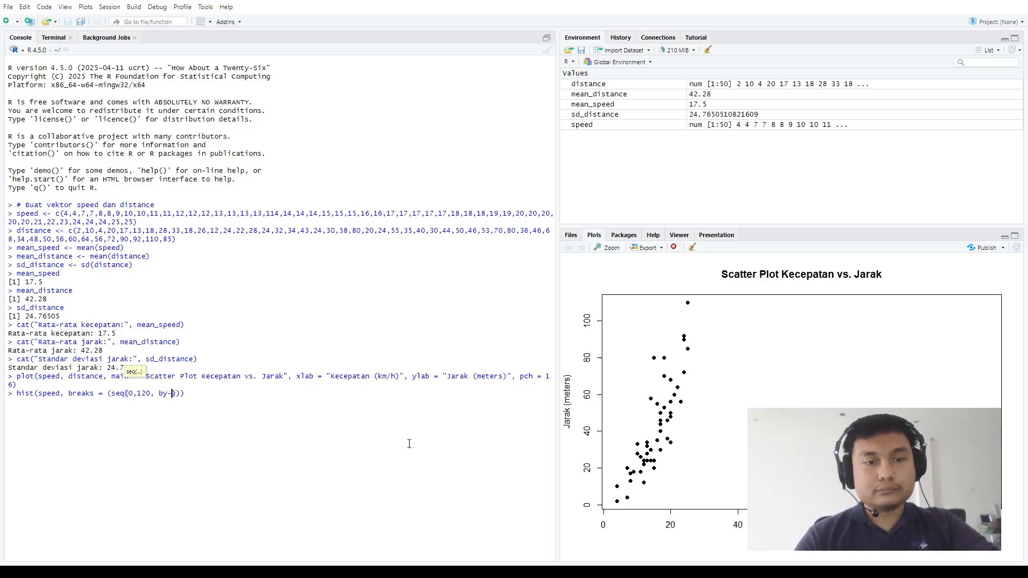
{"action": "type", "text": "10"}
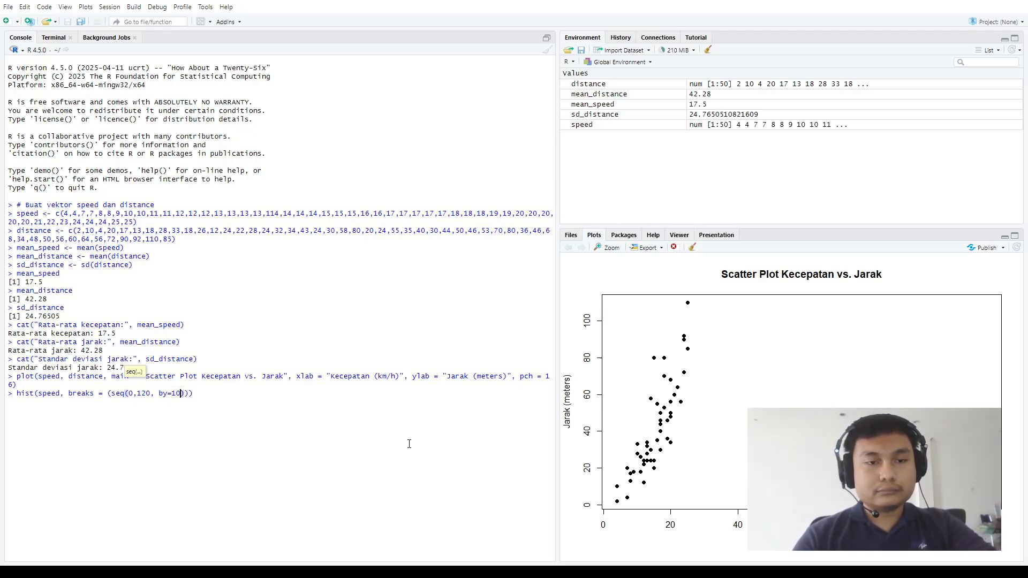
{"action": "type", "text": ")"}
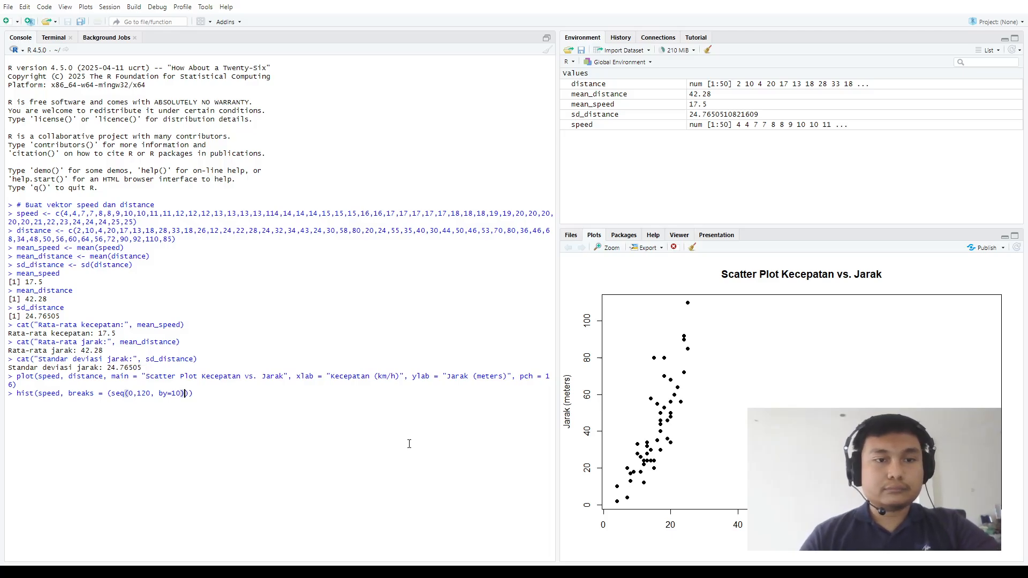
{"action": "type", "text": ", col"}
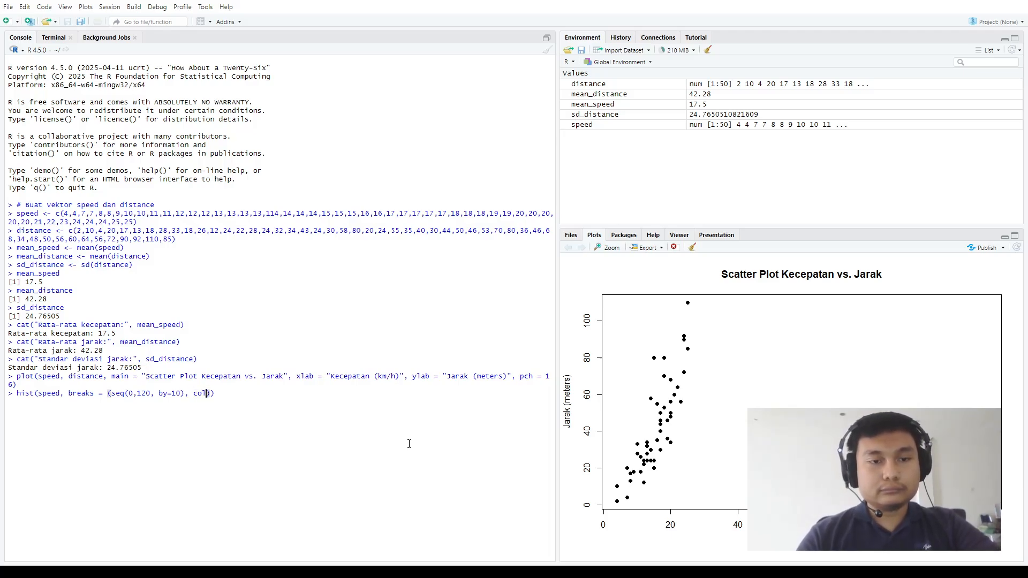
{"action": "type", "text": "=\""}
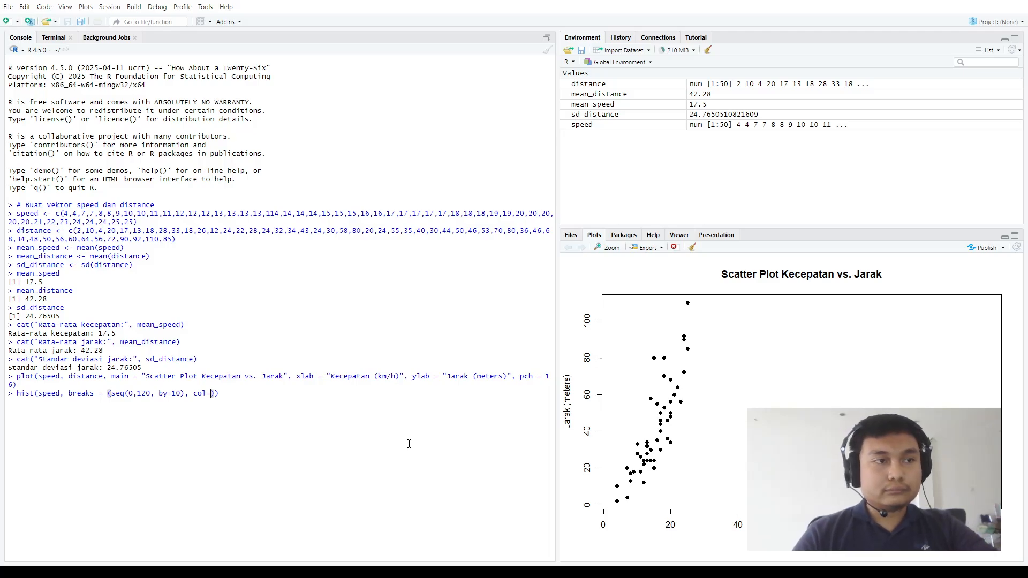
{"action": "type", "text": "light"}
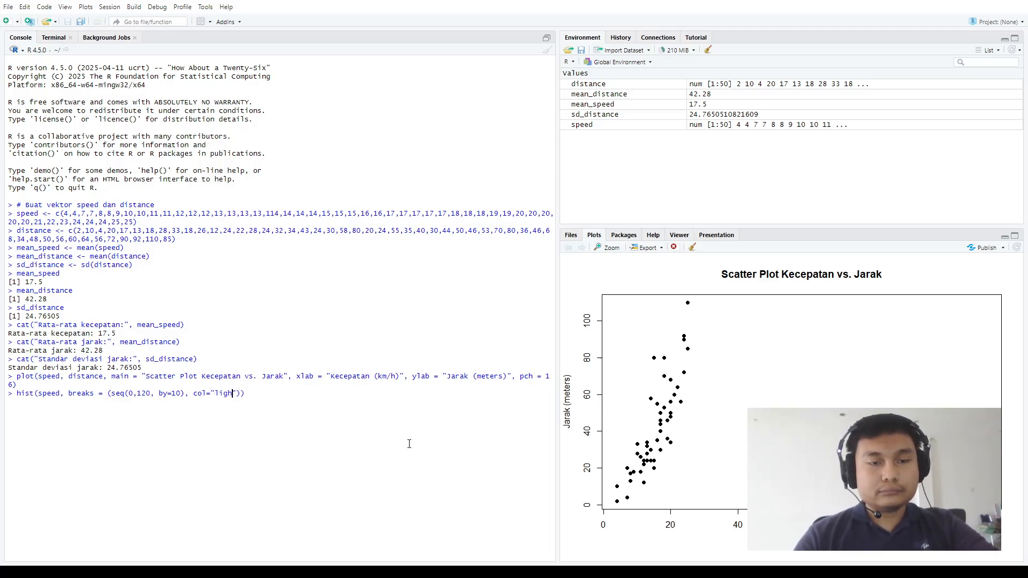
{"action": "type", "text": "blue\""}
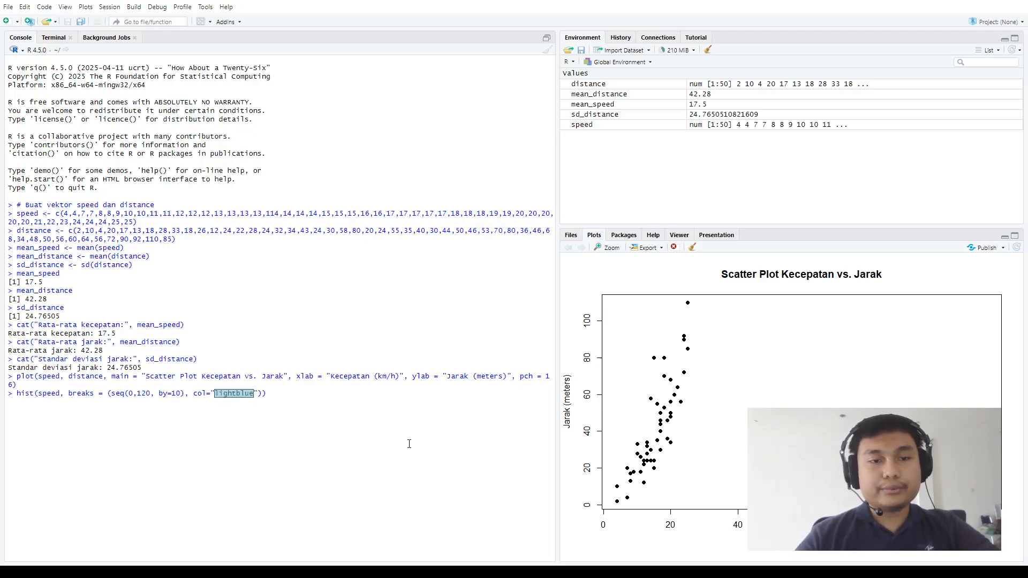
{"action": "type", "text": ", m"}
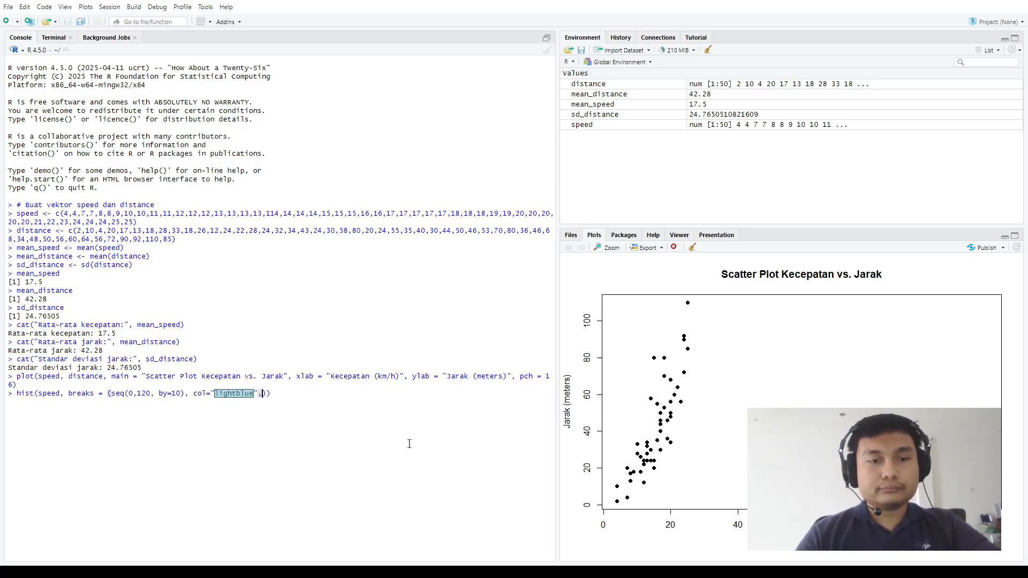
{"action": "type", "text": "ain"}
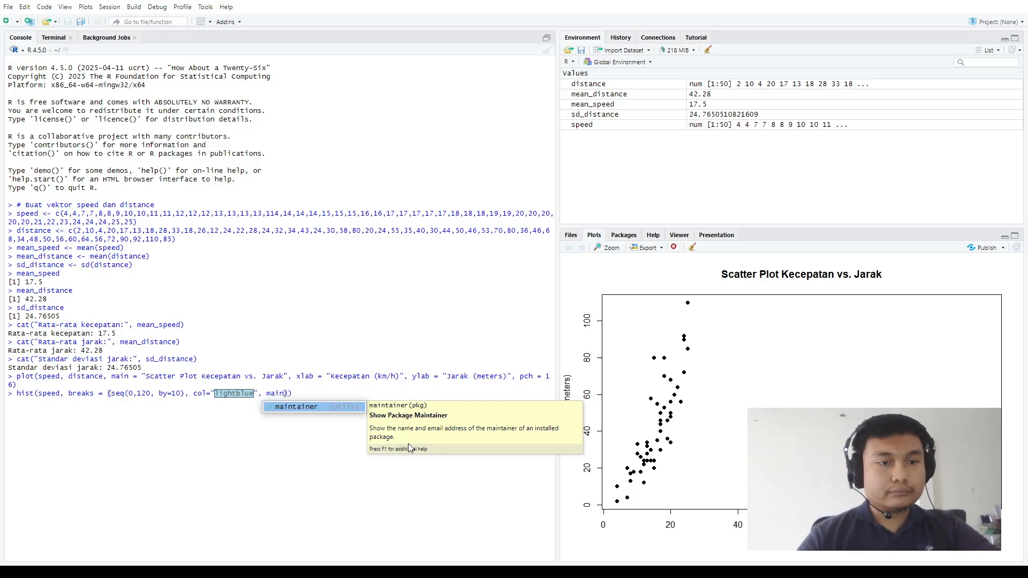
Begin a main argument in the hist call and remove the extra parentheses wrapped around the seq() expression
{"action": "key", "text": "Escape"}
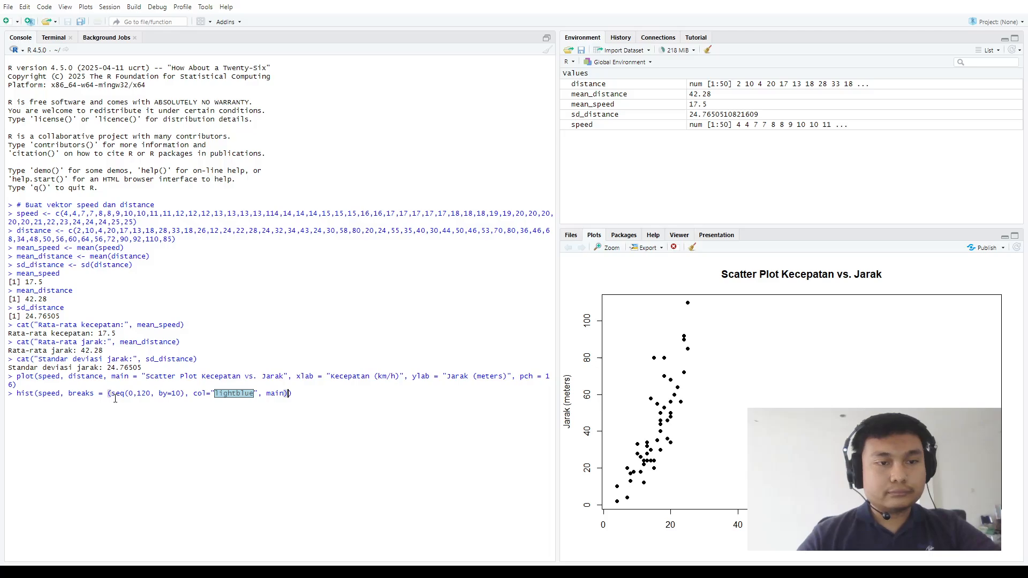
{"action": "left_click", "coordinate": [112, 394]}
{"action": "key", "text": "BackSpace"}
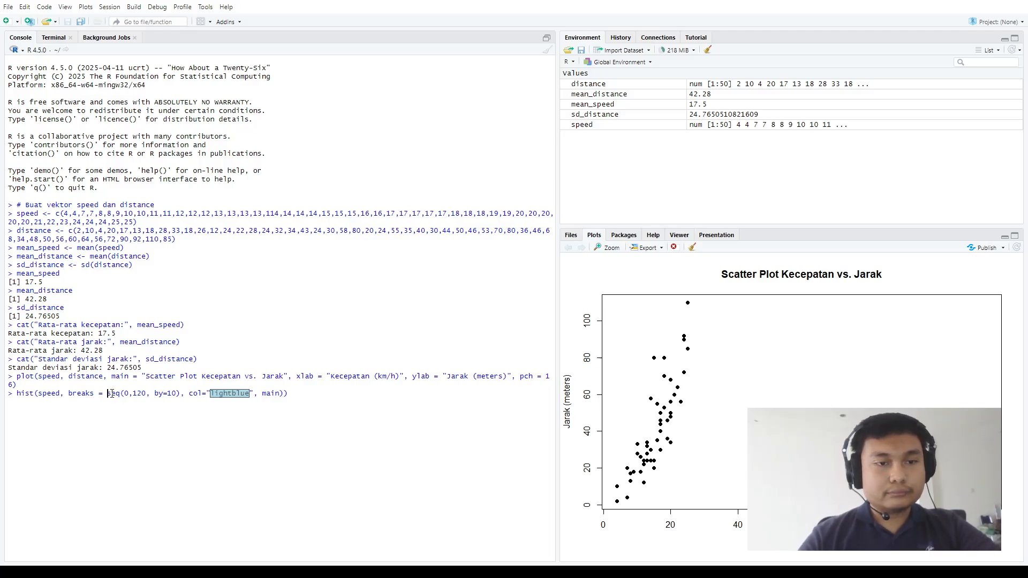
{"action": "left_click", "coordinate": [283, 394]}
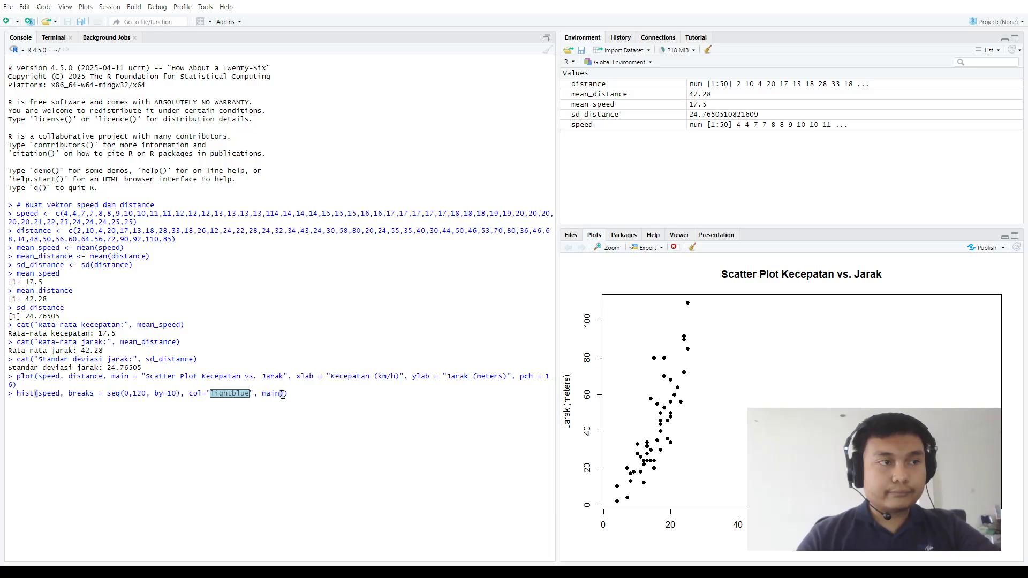
Set the hist call's main title argument to "Histogram Kecepatan"
{"action": "type", "text": "="}
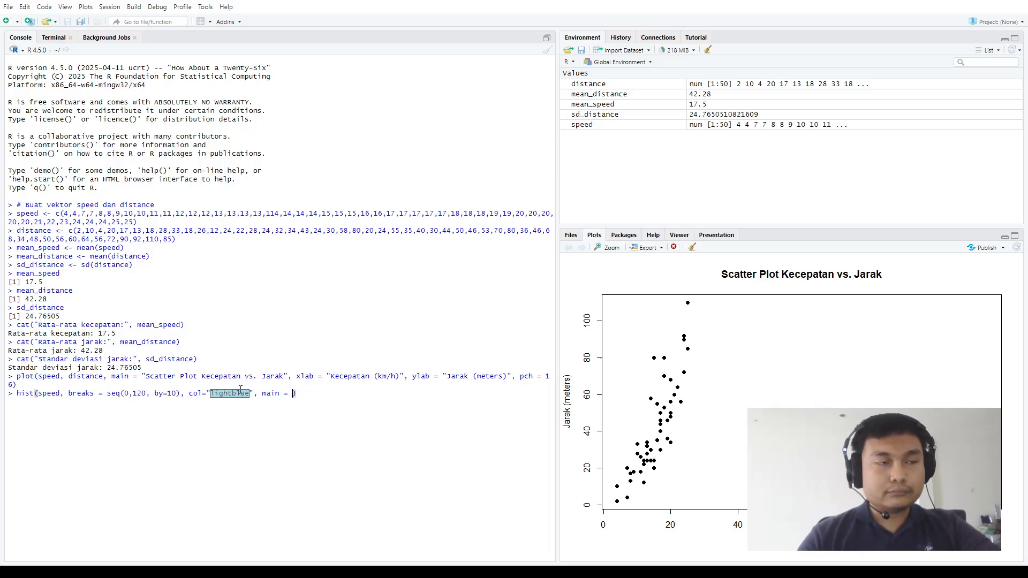
{"action": "type", "text": "\"Histog"}
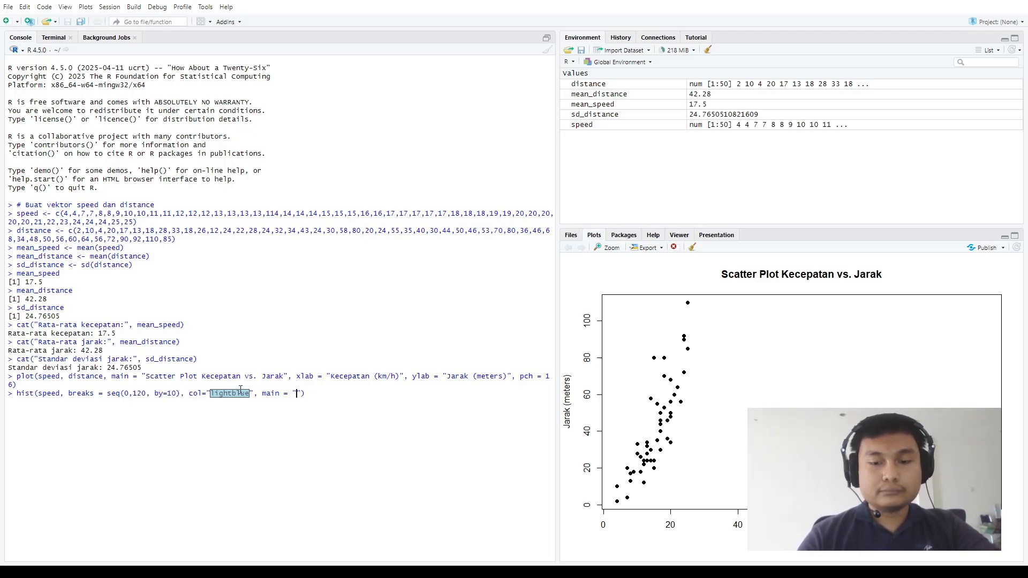
{"action": "type", "text": "ram Kecepa"}
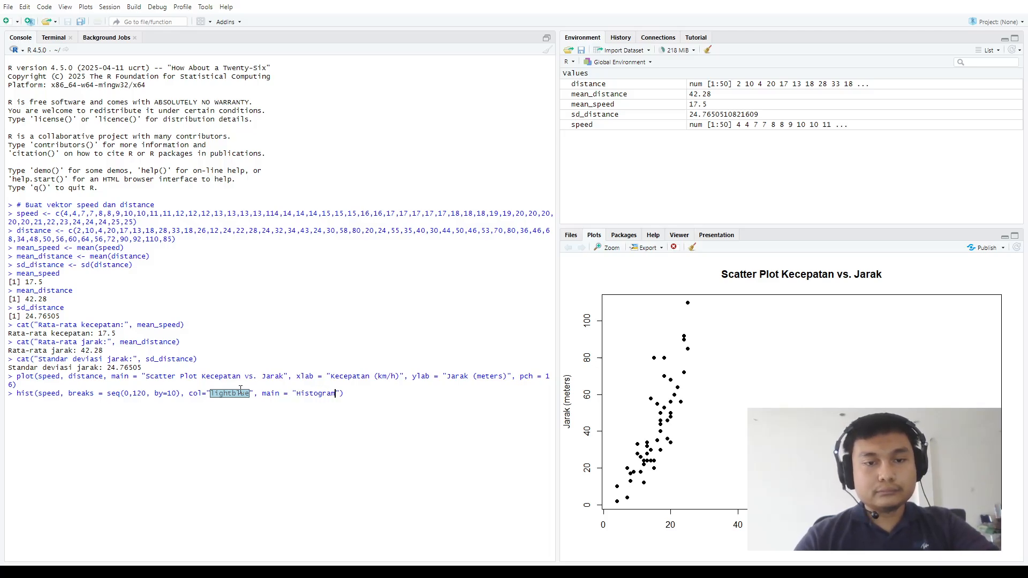
{"action": "type", "text": "tan"}
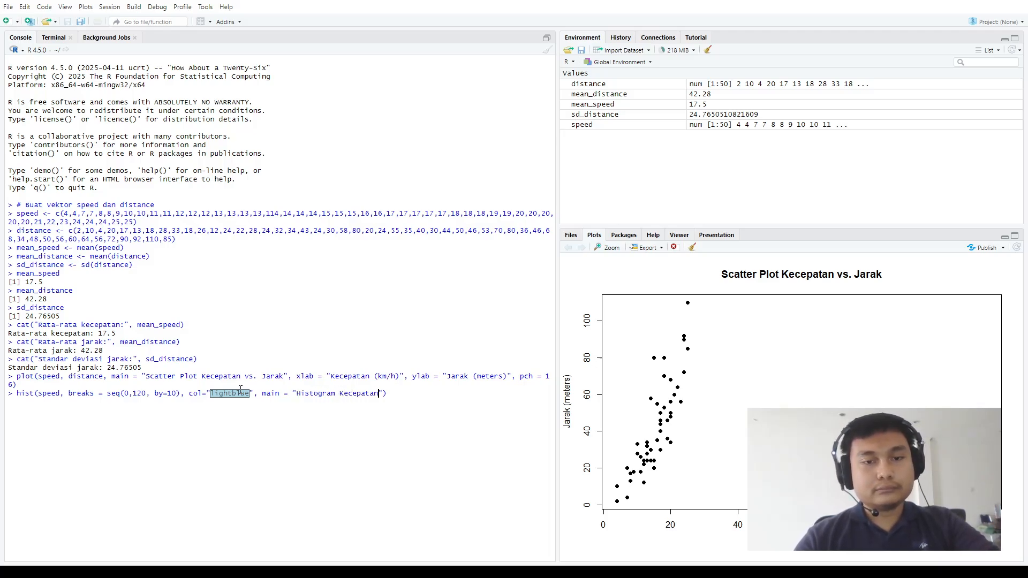
{"action": "type", "text": "\", x"}
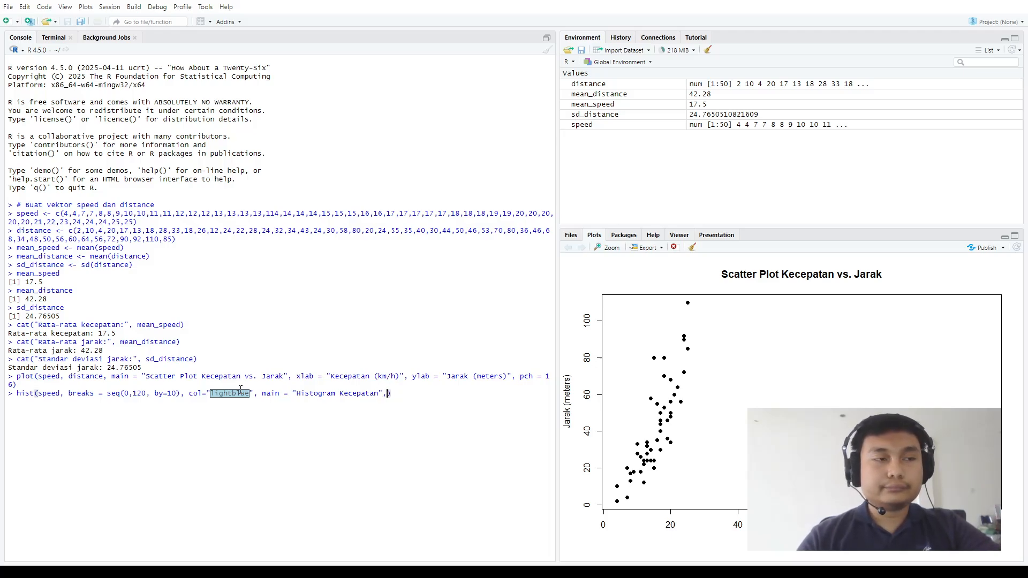
{"action": "type", "text": "lab = "}
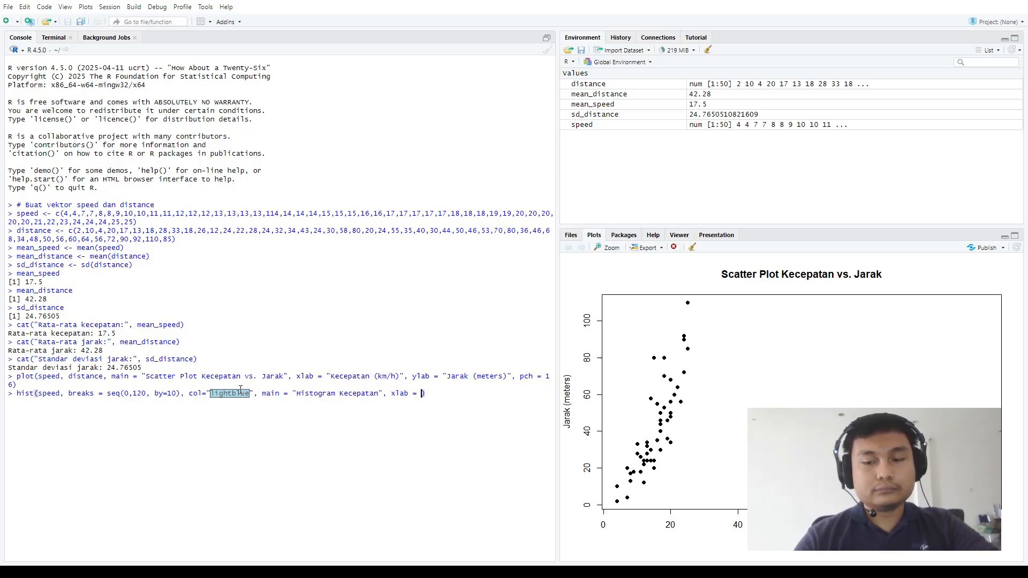
{"action": "type", "text": "\"Kecpat"}
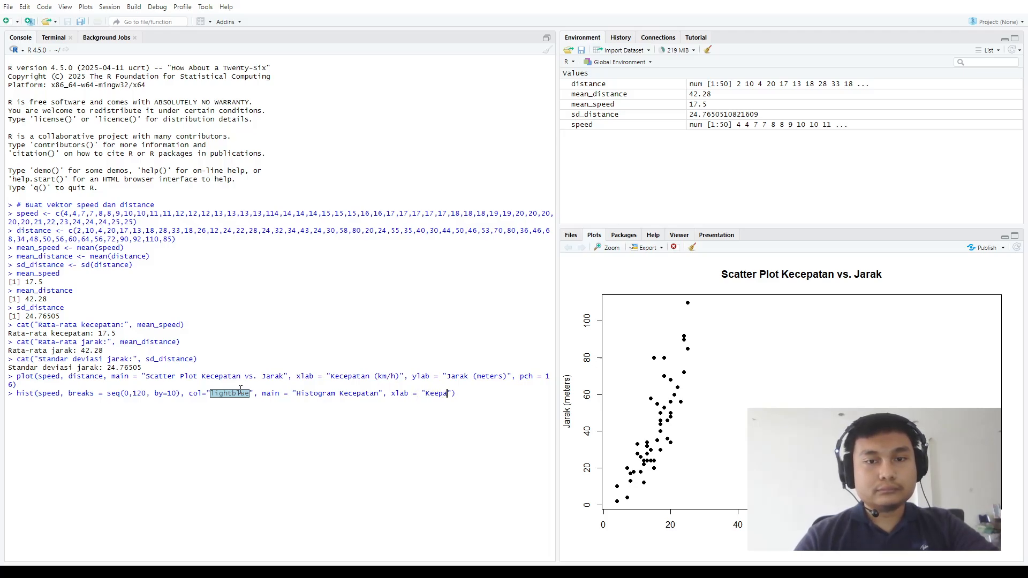
Add the x-axis label argument xlab = "Kecepatan (km/h)" to the hist call and run it to draw the histogram
{"action": "key", "text": "BackSpace"}
{"action": "key", "text": "BackSpace"}
{"action": "key", "text": "BackSpace"}
{"action": "type", "text": "epatan (km/h)"}
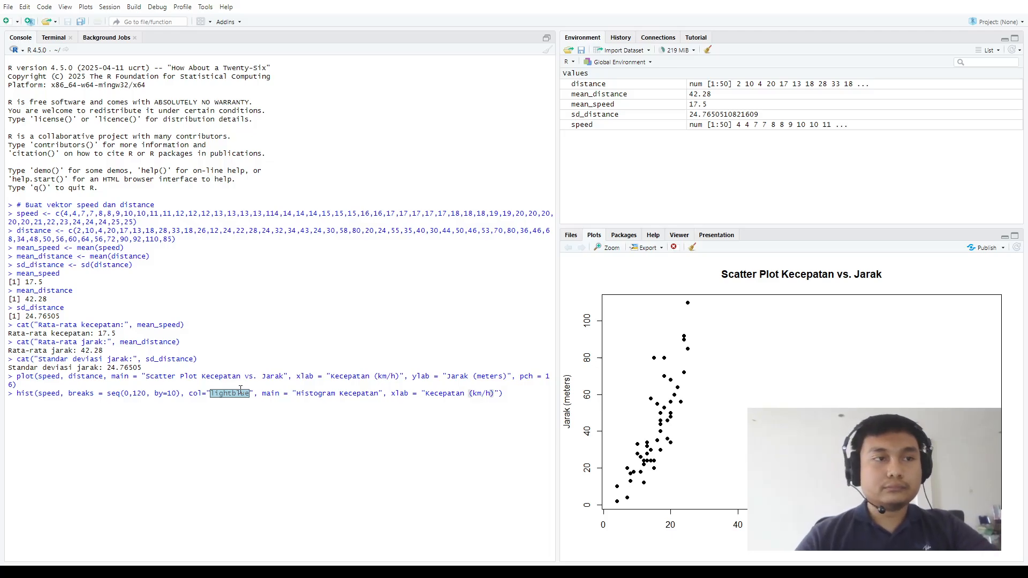
{"action": "key", "text": "Return"}
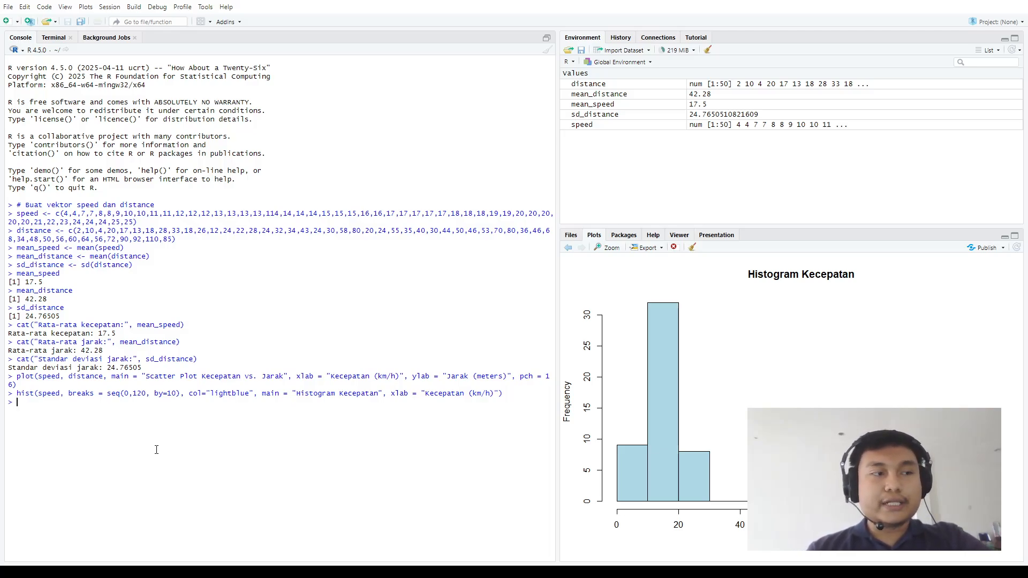
Assign the value 75 to a variable named mean_math and print it in the console
{"action": "type", "text": "me"}
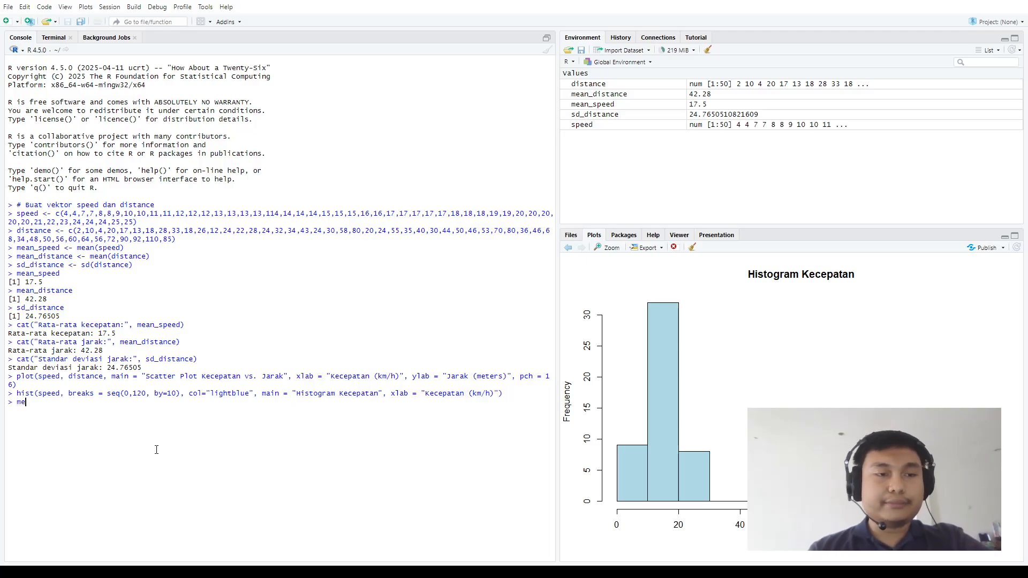
{"action": "type", "text": "an_math"}
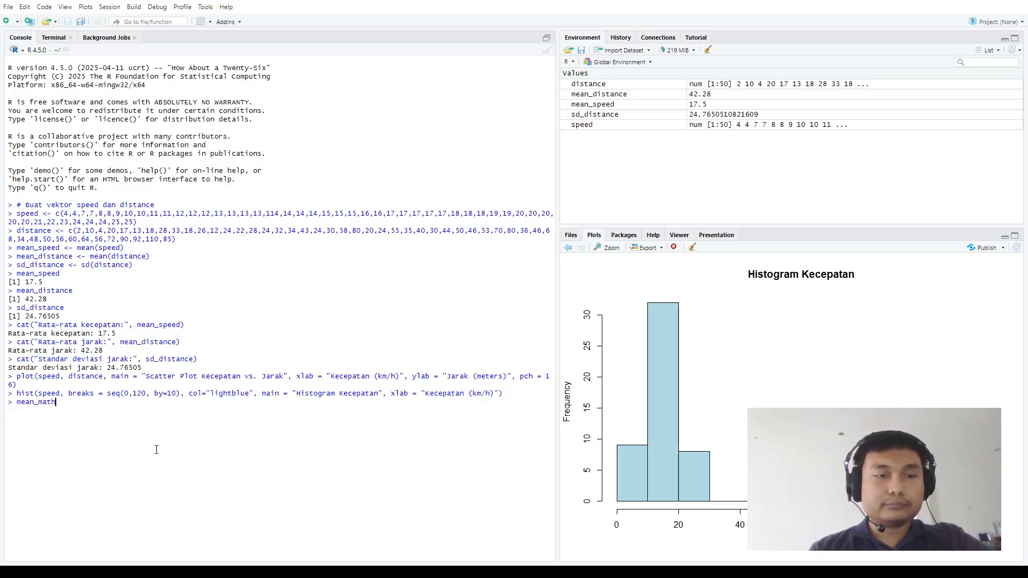
{"action": "type", "text": " = "}
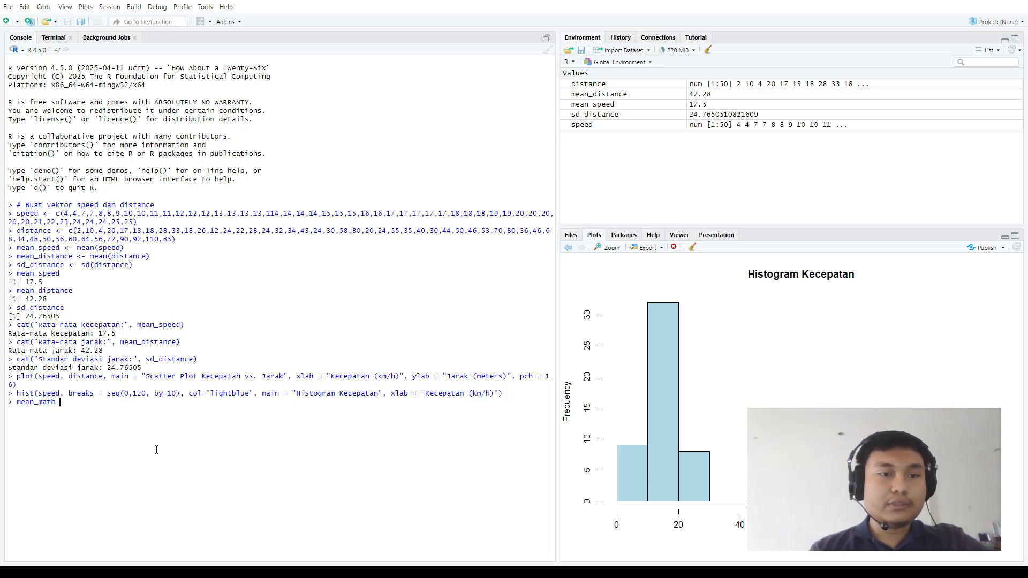
{"action": "type", "text": " = "}
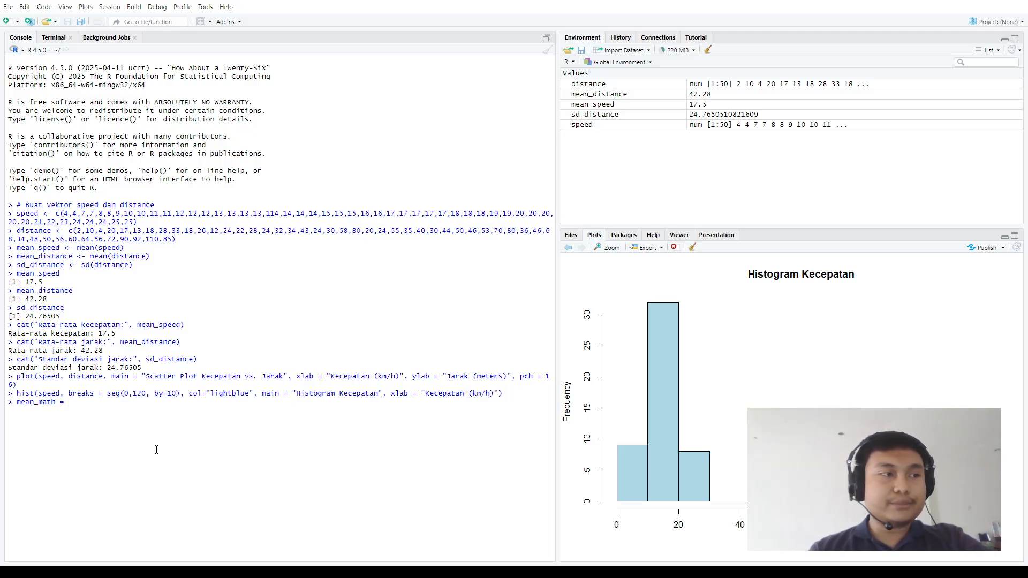
{"action": "type", "text": "75"}
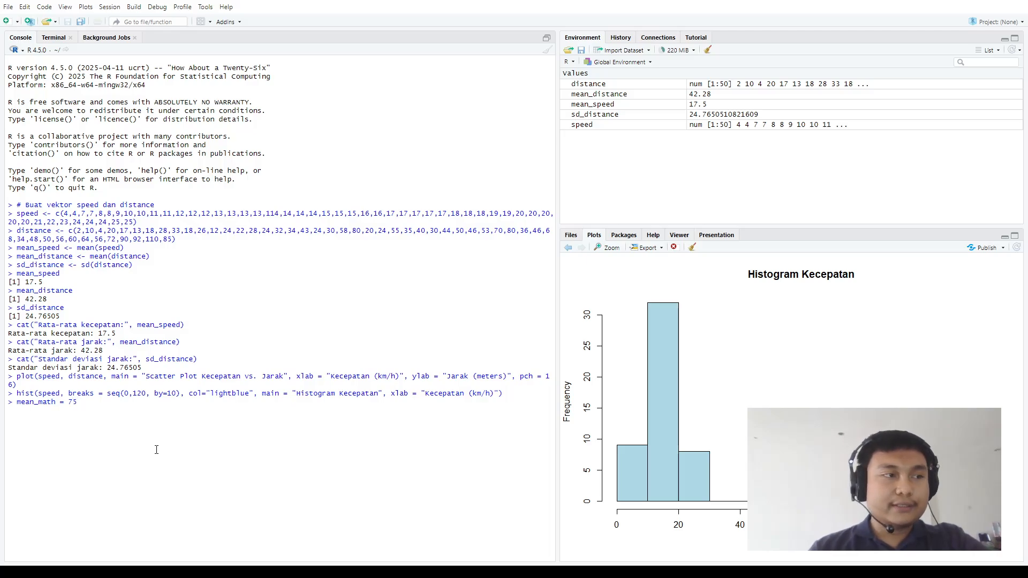
{"action": "key", "text": "Return"}
{"action": "type", "text": "m"}
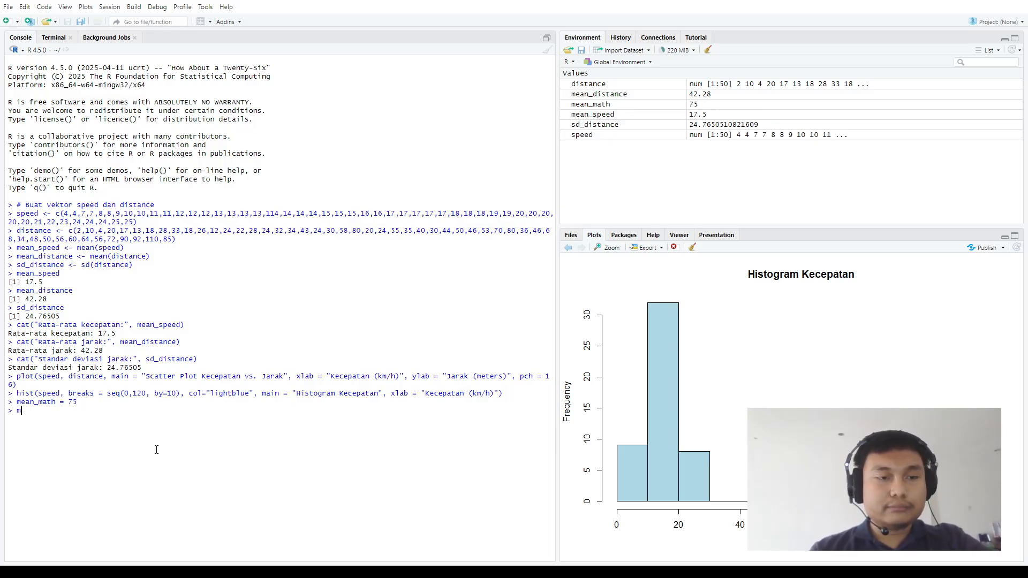
{"action": "type", "text": "ean_ma"}
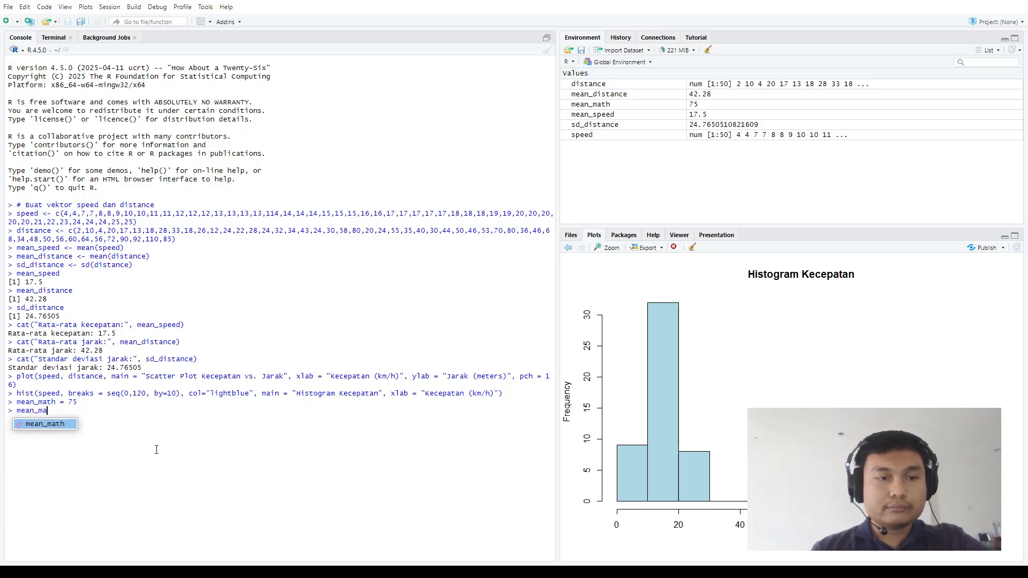
{"action": "key", "text": "Tab"}
{"action": "key", "text": "Return"}
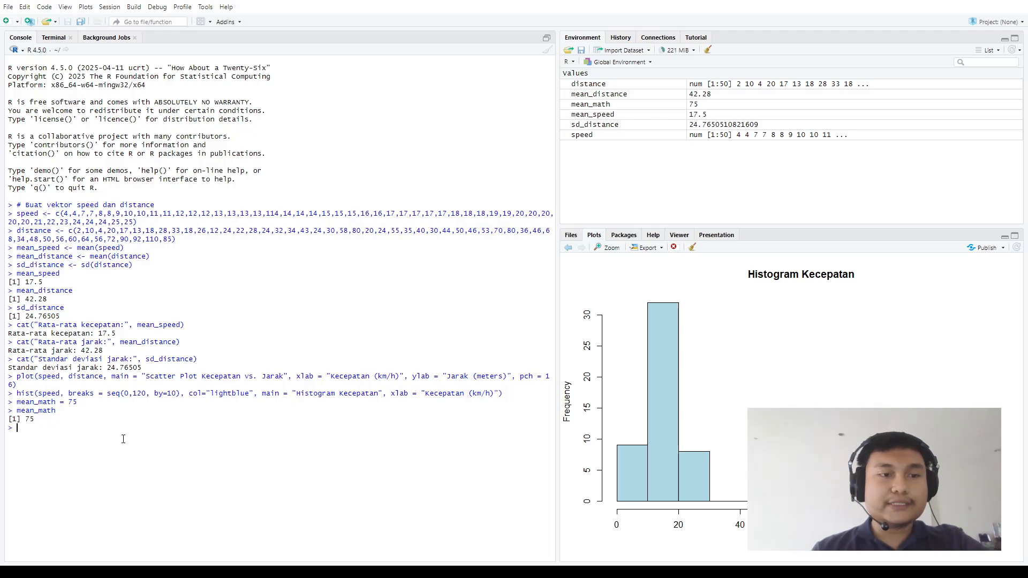
Assign the value 10 to a variable named sd_math
{"action": "type", "text": "sd"}
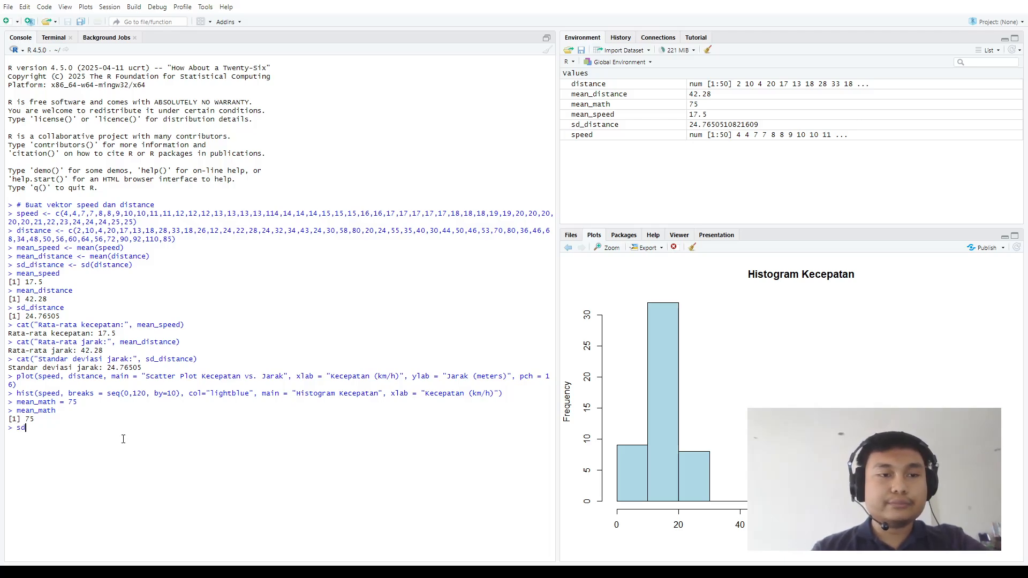
{"action": "type", "text": "_math "}
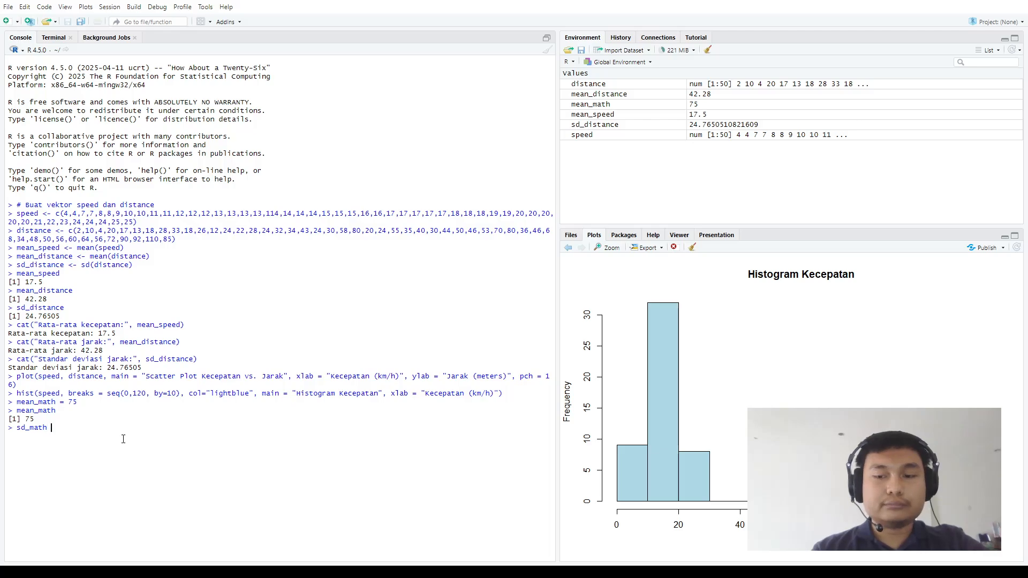
{"action": "type", "text": "= 10"}
{"action": "key", "text": "Return"}
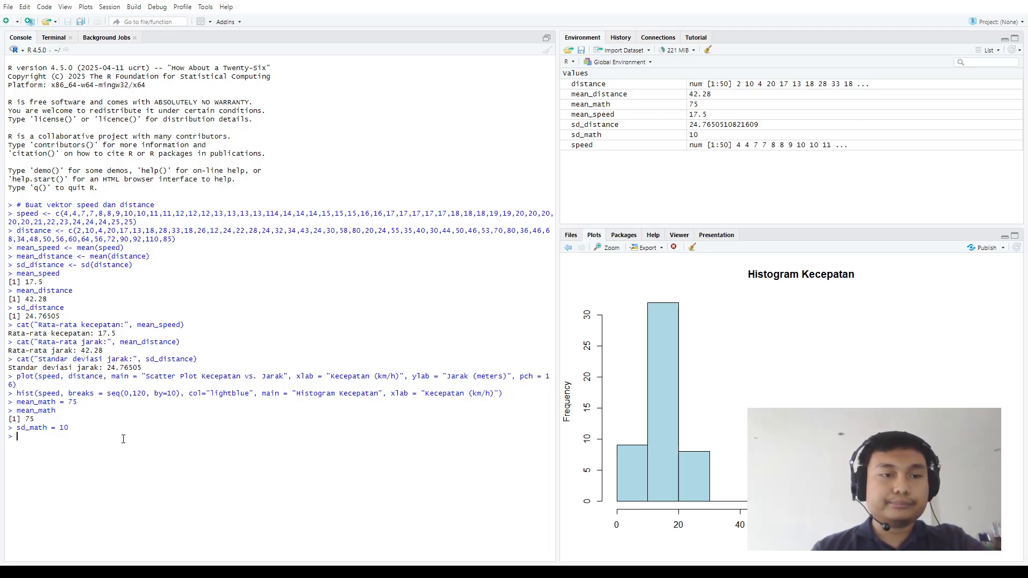
Create the English score variables by assigning 70 to mean_eng and 8 to sd_eng
{"action": "type", "text": "mean"}
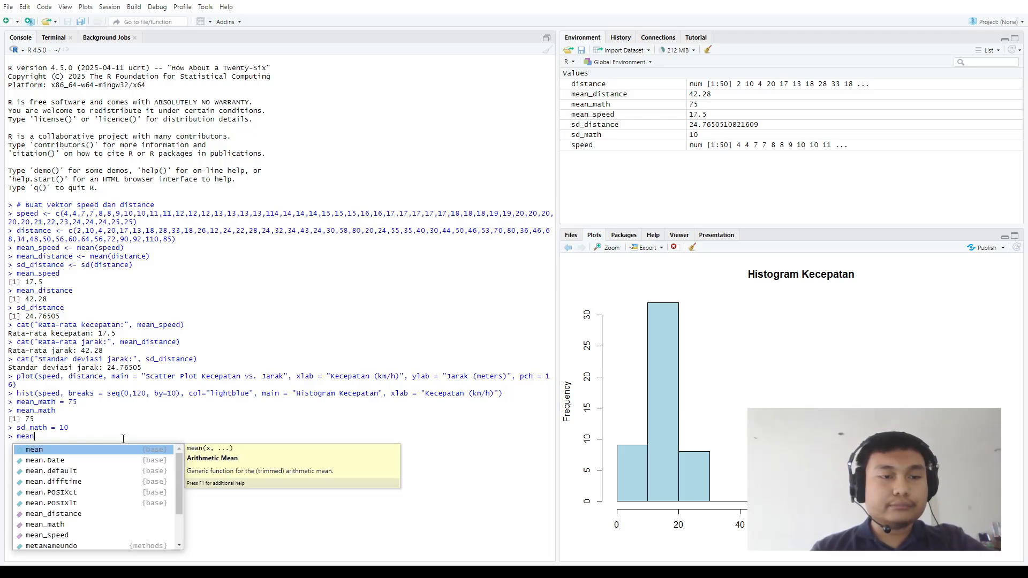
{"action": "type", "text": "_eng"}
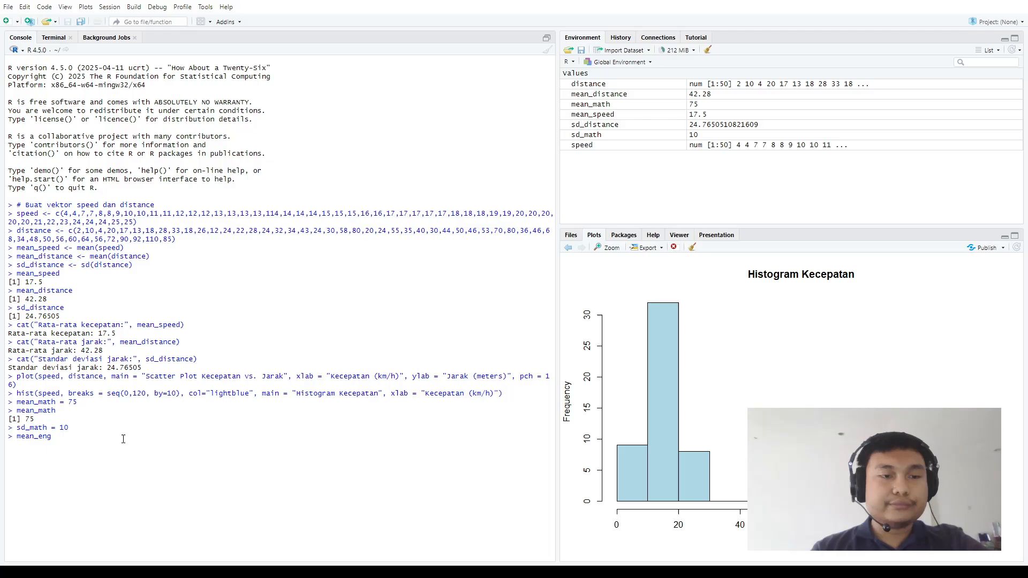
{"action": "type", "text": " ="}
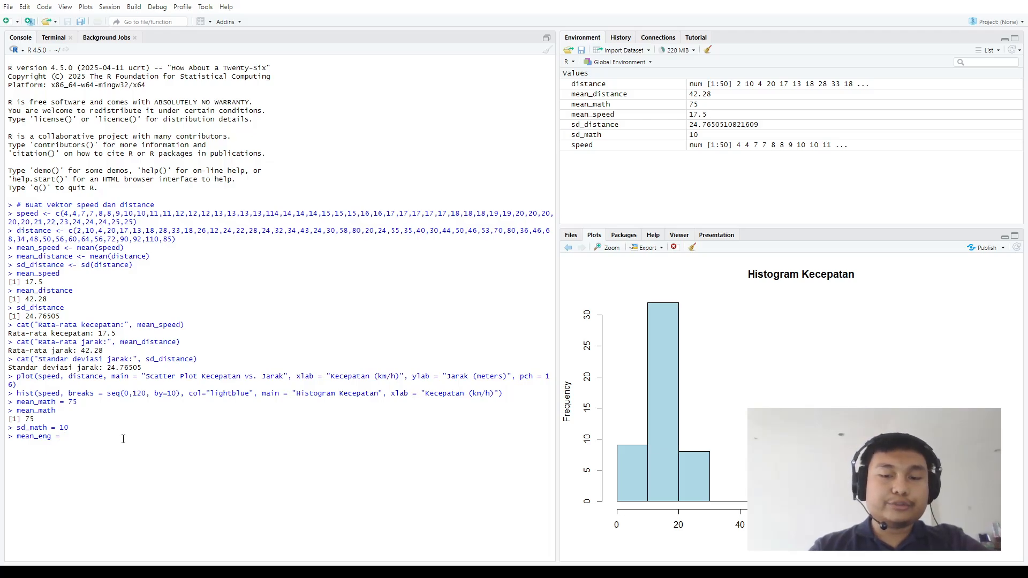
{"action": "type", "text": " 70"}
{"action": "key", "text": "Return"}
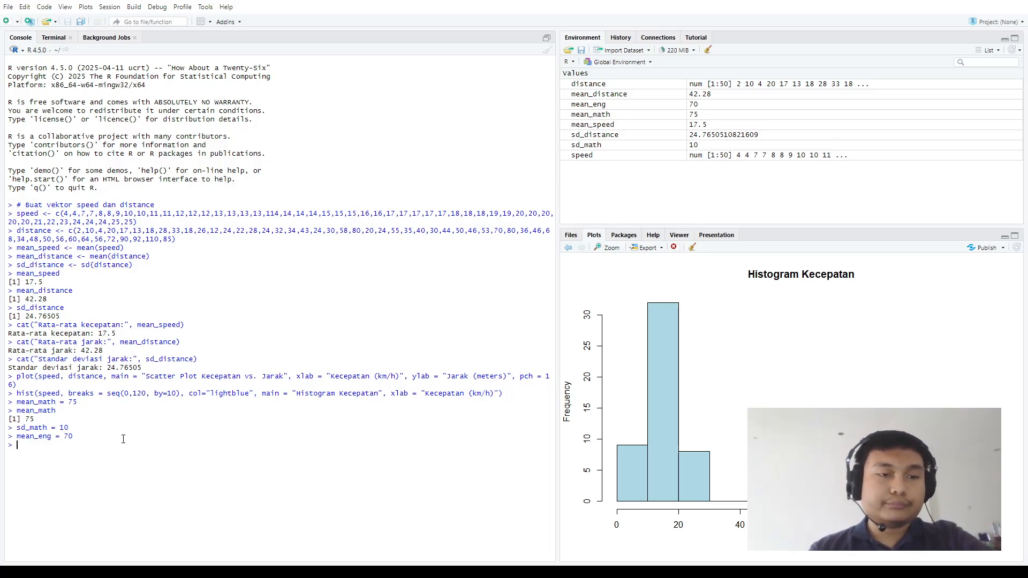
{"action": "type", "text": "sd_eng"}
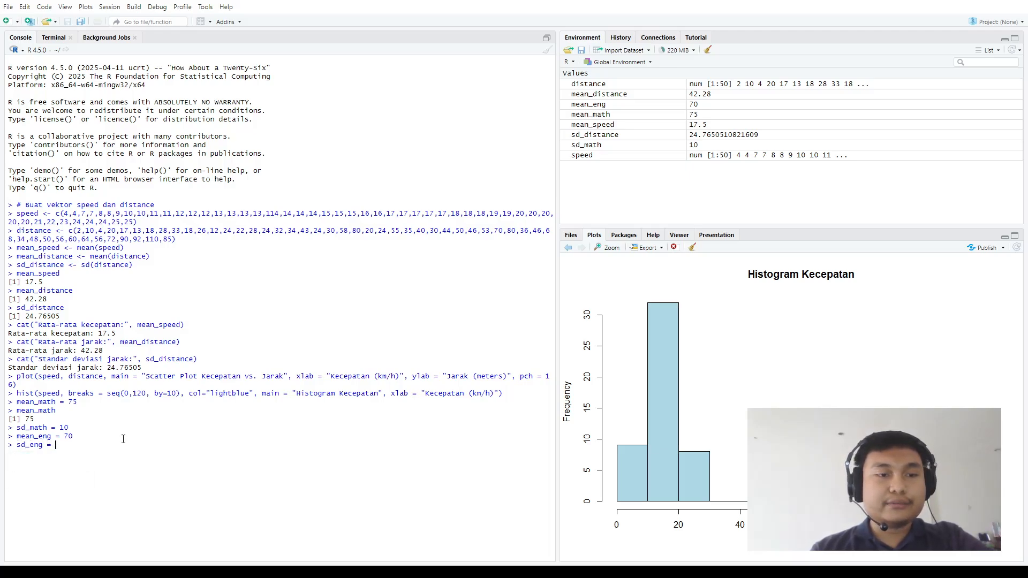
{"action": "type", "text": " = 8"}
{"action": "key", "text": "Return"}
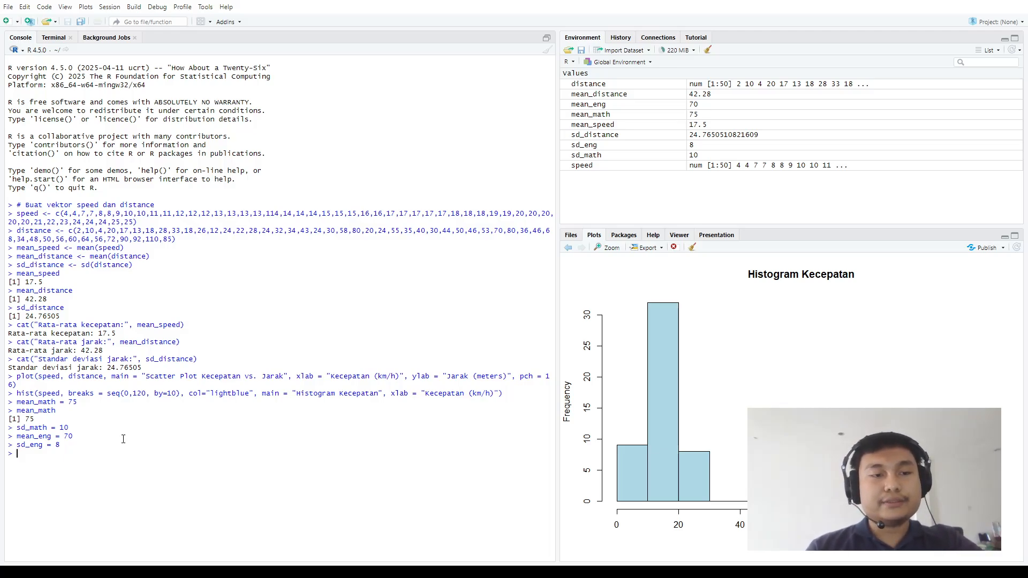
Compute the math coefficient of variation as a percentage with cv_math = (sd_math / mean_math)*100
{"action": "type", "text": "cv_math"}
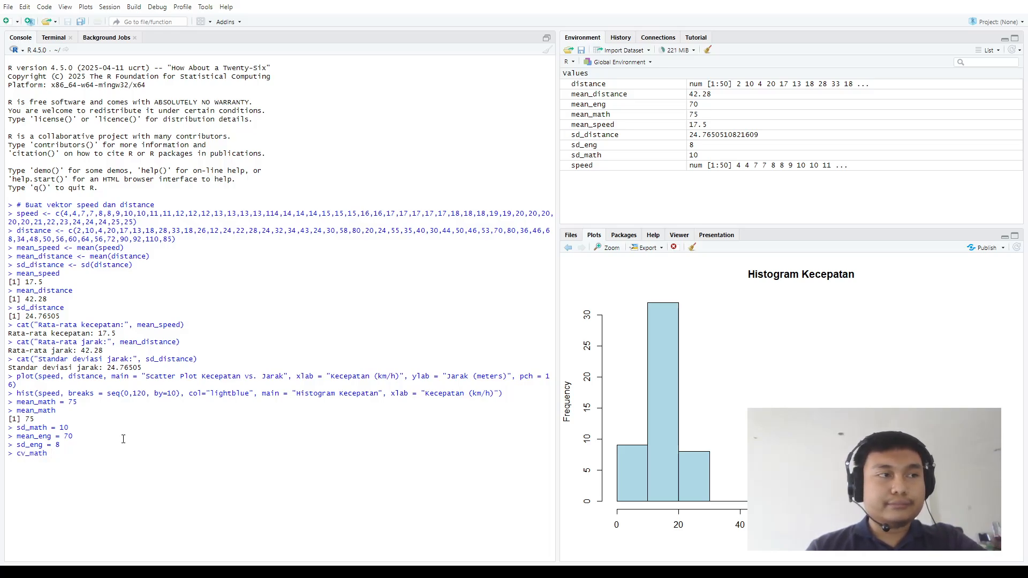
{"action": "type", "text": " = (sd"}
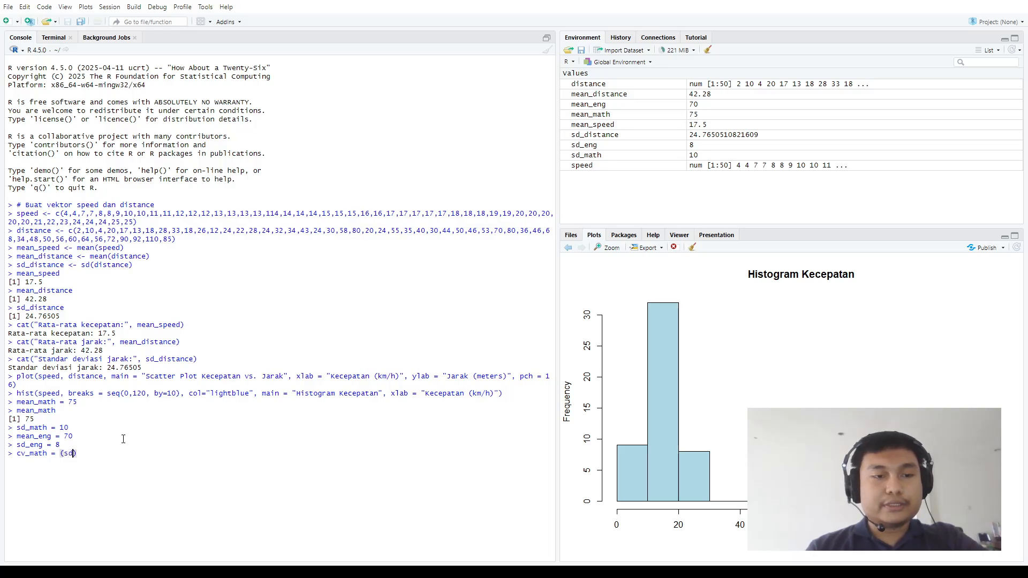
{"action": "type", "text": "_math"}
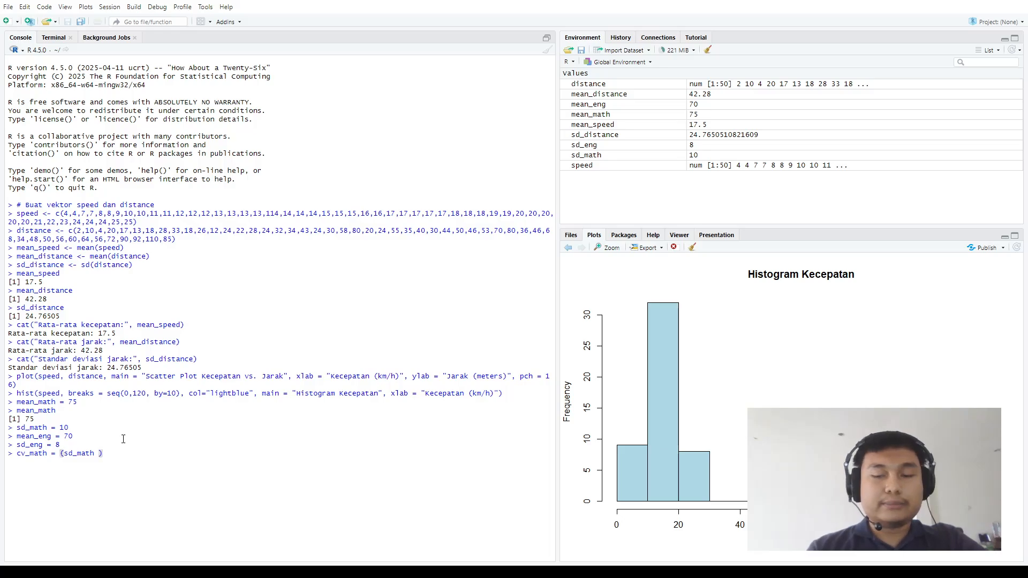
{"action": "type", "text": " / mean_"}
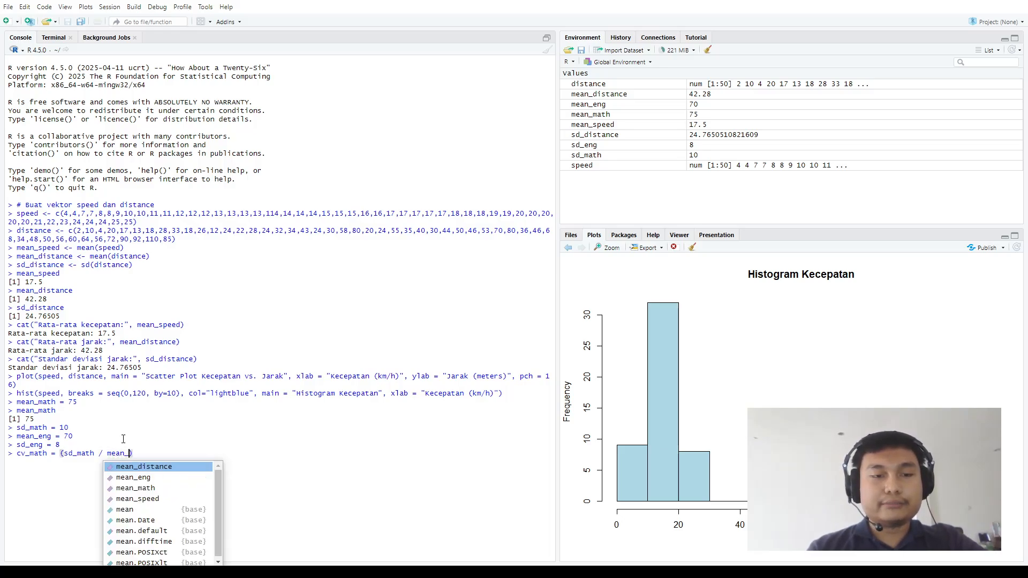
{"action": "type", "text": "math)"}
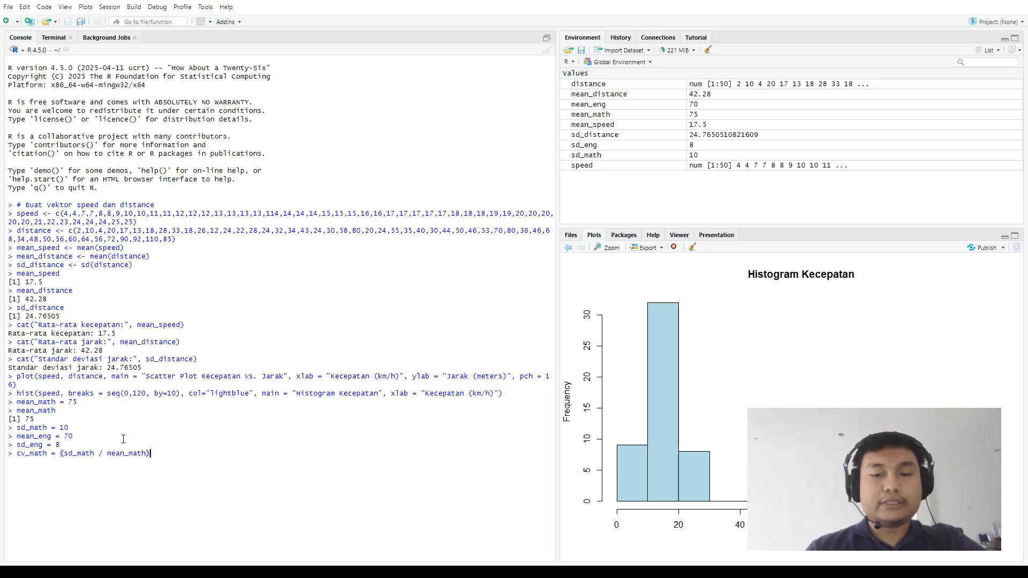
{"action": "type", "text": "*100"}
{"action": "key", "text": "Return"}
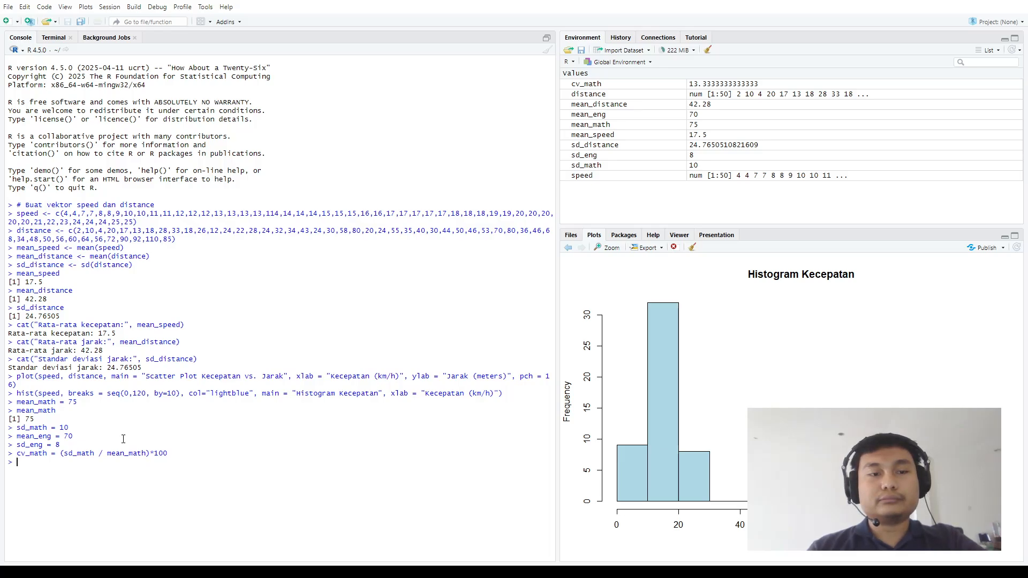
Compute the English coefficient of variation as a percentage with cv_eng = (sd_eng / mean_eng)*100
{"action": "key", "text": "Up"}
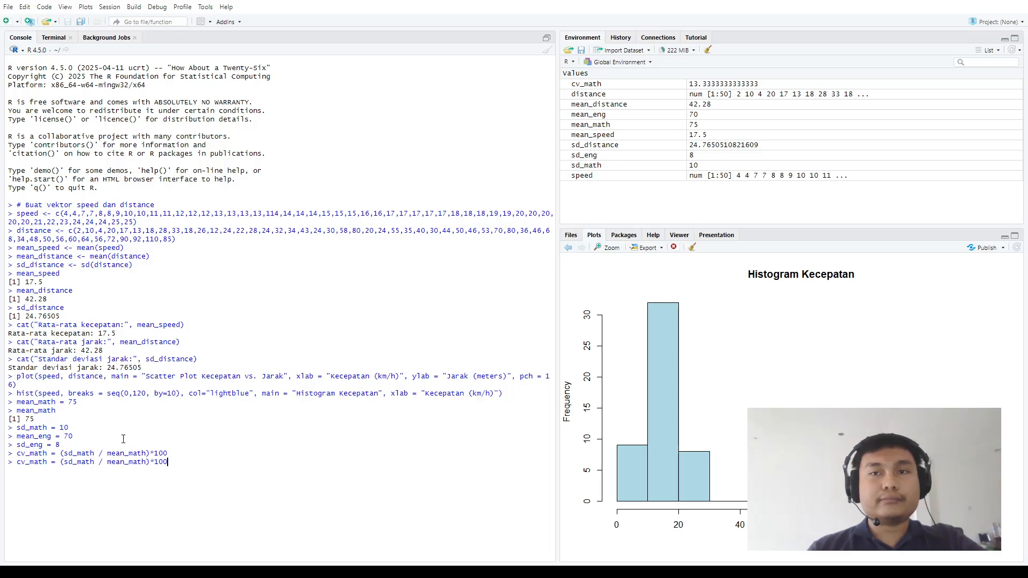
{"action": "key", "text": "BackSpace"}
{"action": "key", "text": "BackSpace"}
{"action": "key", "text": "BackSpace"}
{"action": "key", "text": "BackSpace"}
{"action": "key", "text": "BackSpace"}
{"action": "key", "text": "BackSpace"}
{"action": "key", "text": "BackSpace"}
{"action": "key", "text": "BackSpace"}
{"action": "key", "text": "BackSpace"}
{"action": "key", "text": "BackSpace"}
{"action": "key", "text": "BackSpace"}
{"action": "key", "text": "BackSpace"}
{"action": "key", "text": "BackSpace"}
{"action": "key", "text": "BackSpace"}
{"action": "key", "text": "BackSpace"}
{"action": "key", "text": "BackSpace"}
{"action": "key", "text": "BackSpace"}
{"action": "key", "text": "BackSpace"}
{"action": "key", "text": "BackSpace"}
{"action": "key", "text": "BackSpace"}
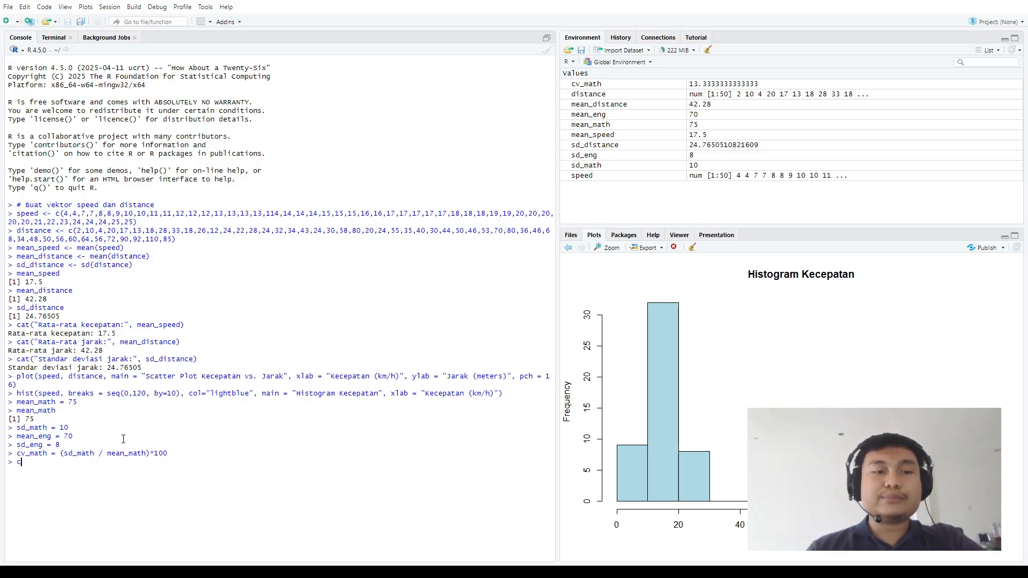
{"action": "type", "text": "v_"}
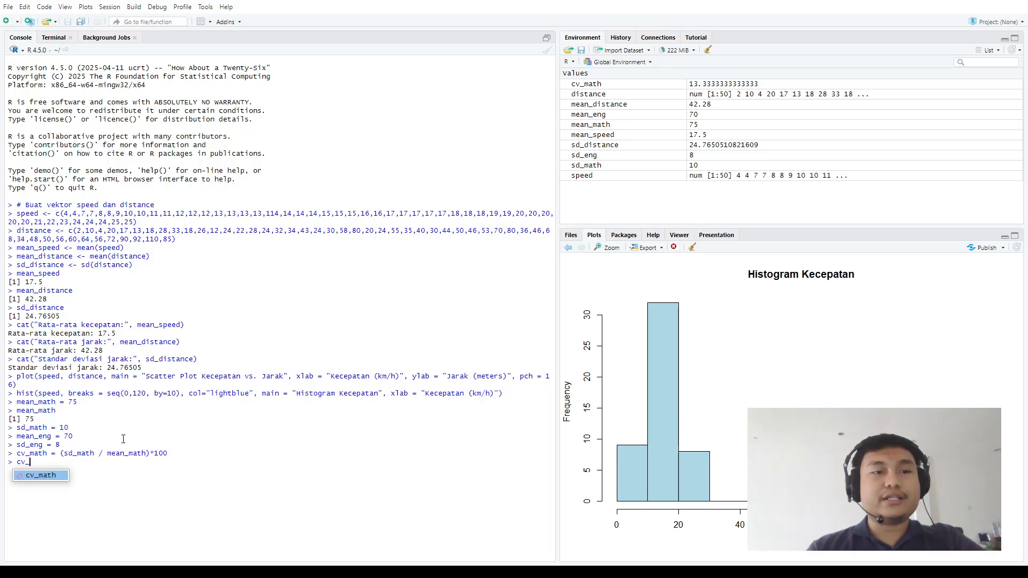
{"action": "type", "text": "eng"}
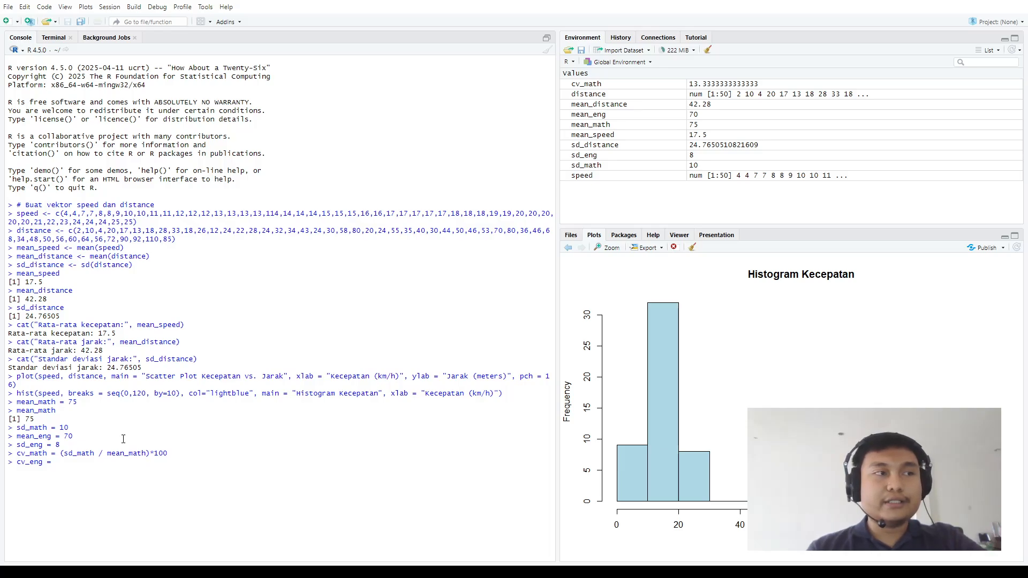
{"action": "type", "text": "= (sd_eng"}
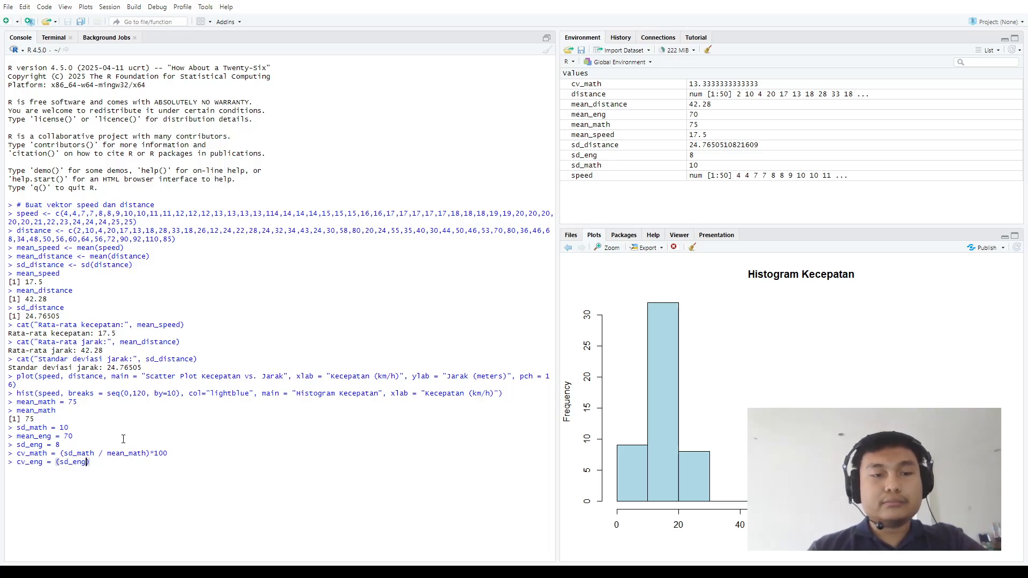
{"action": "type", "text": " / mean"}
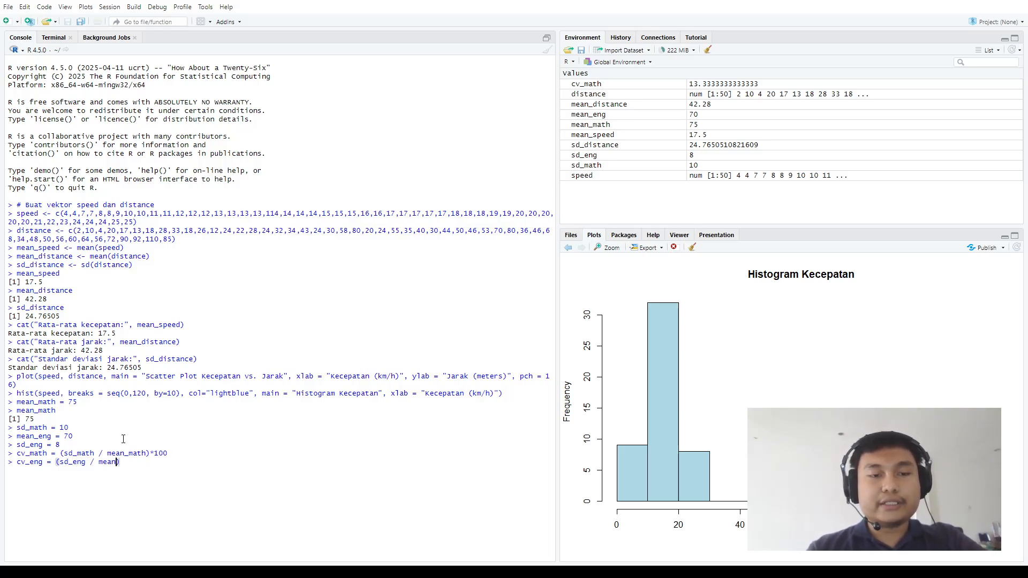
{"action": "type", "text": "_eng"}
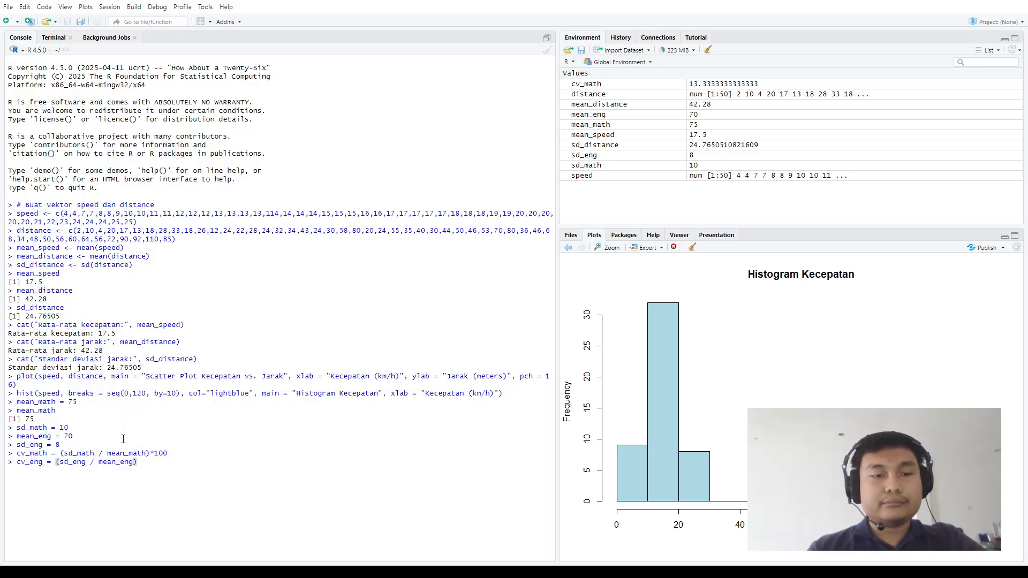
{"action": "type", "text": ")*100"}
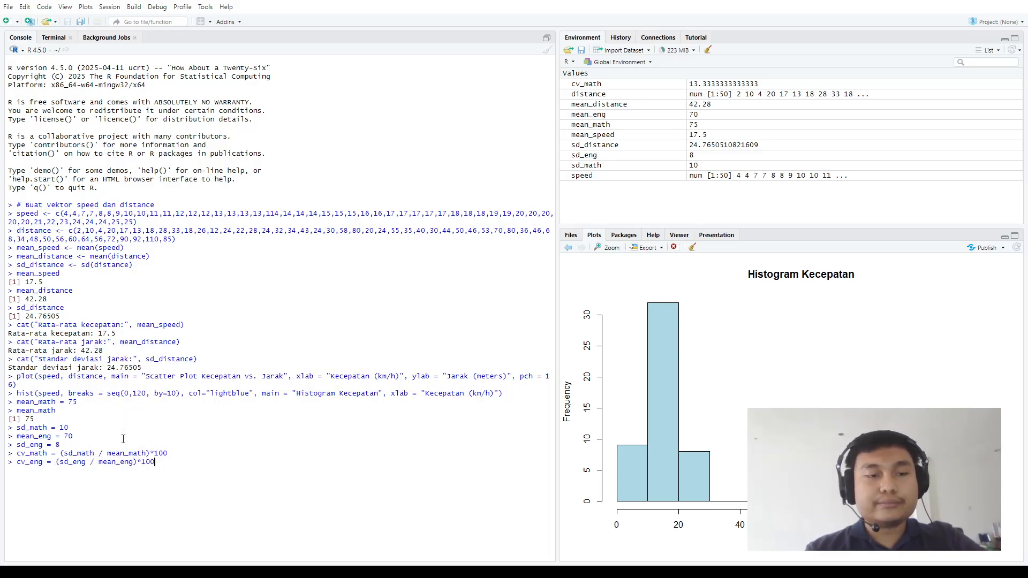
{"action": "key", "text": "Return"}
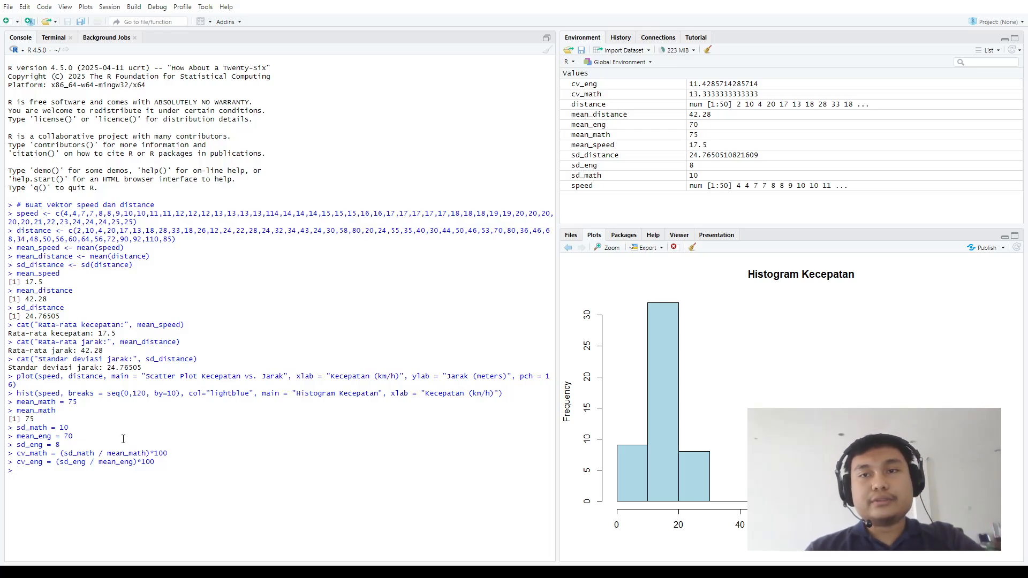